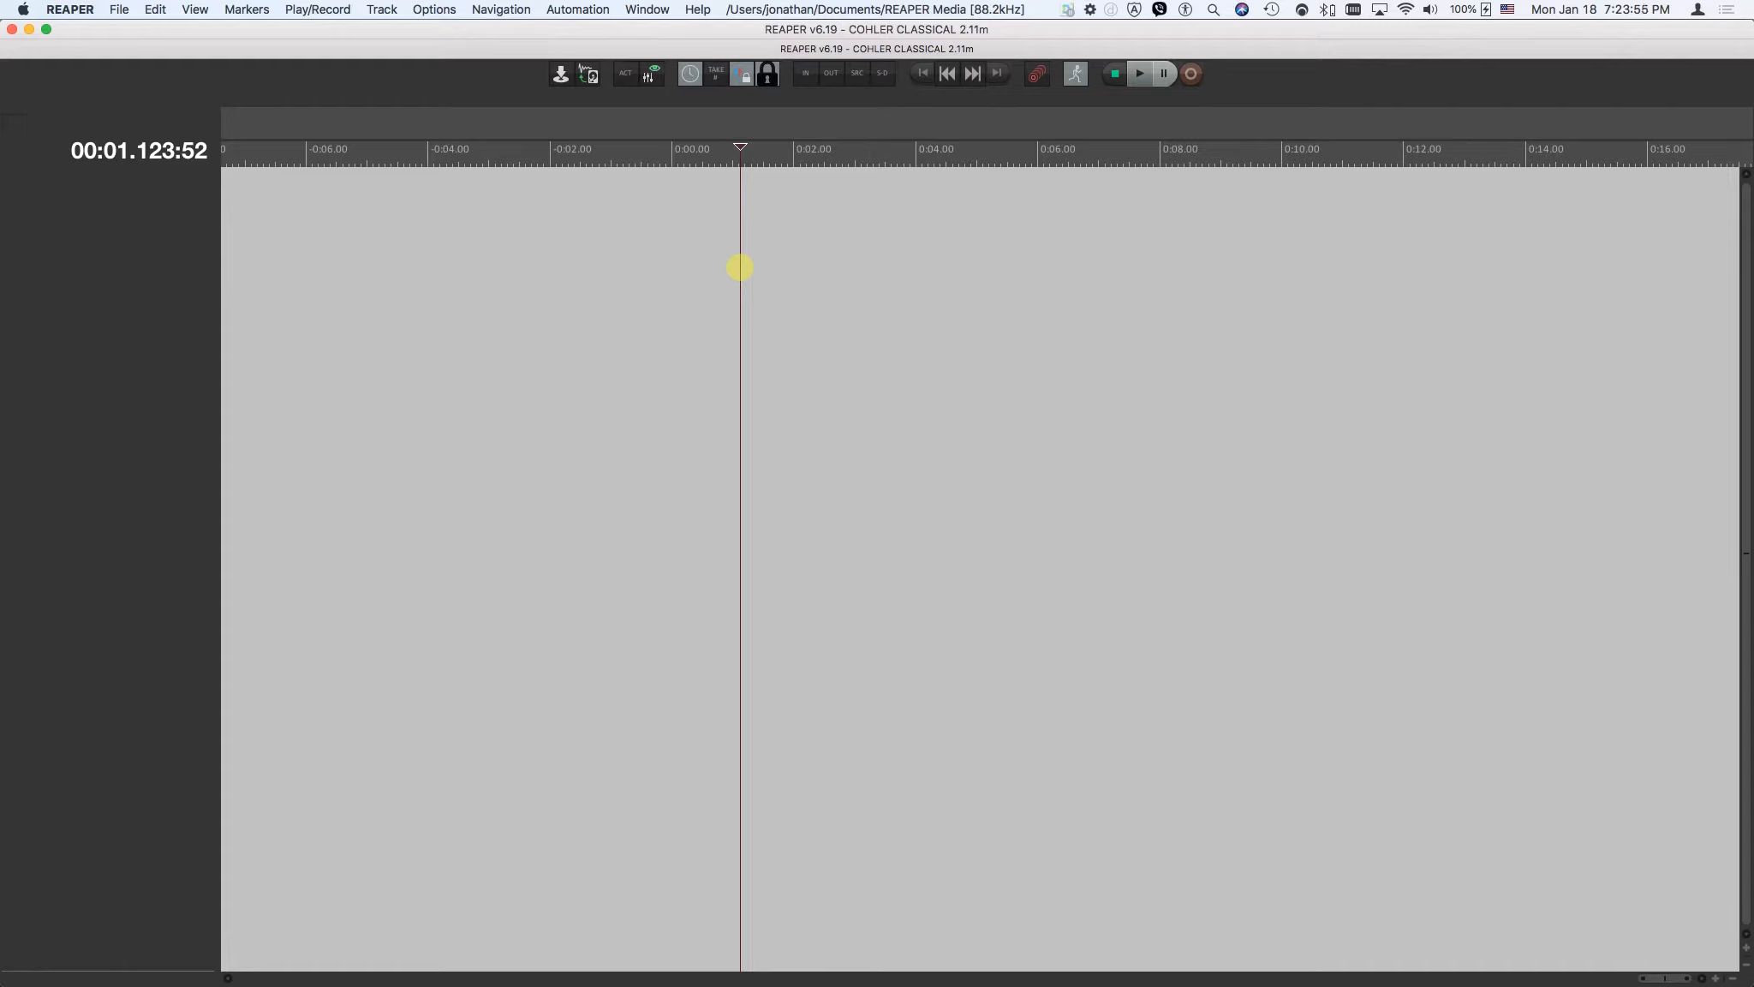
# Step: Open a new project from the "4 Ch Main LR Room LR" project template
pyautogui.click(118, 8)
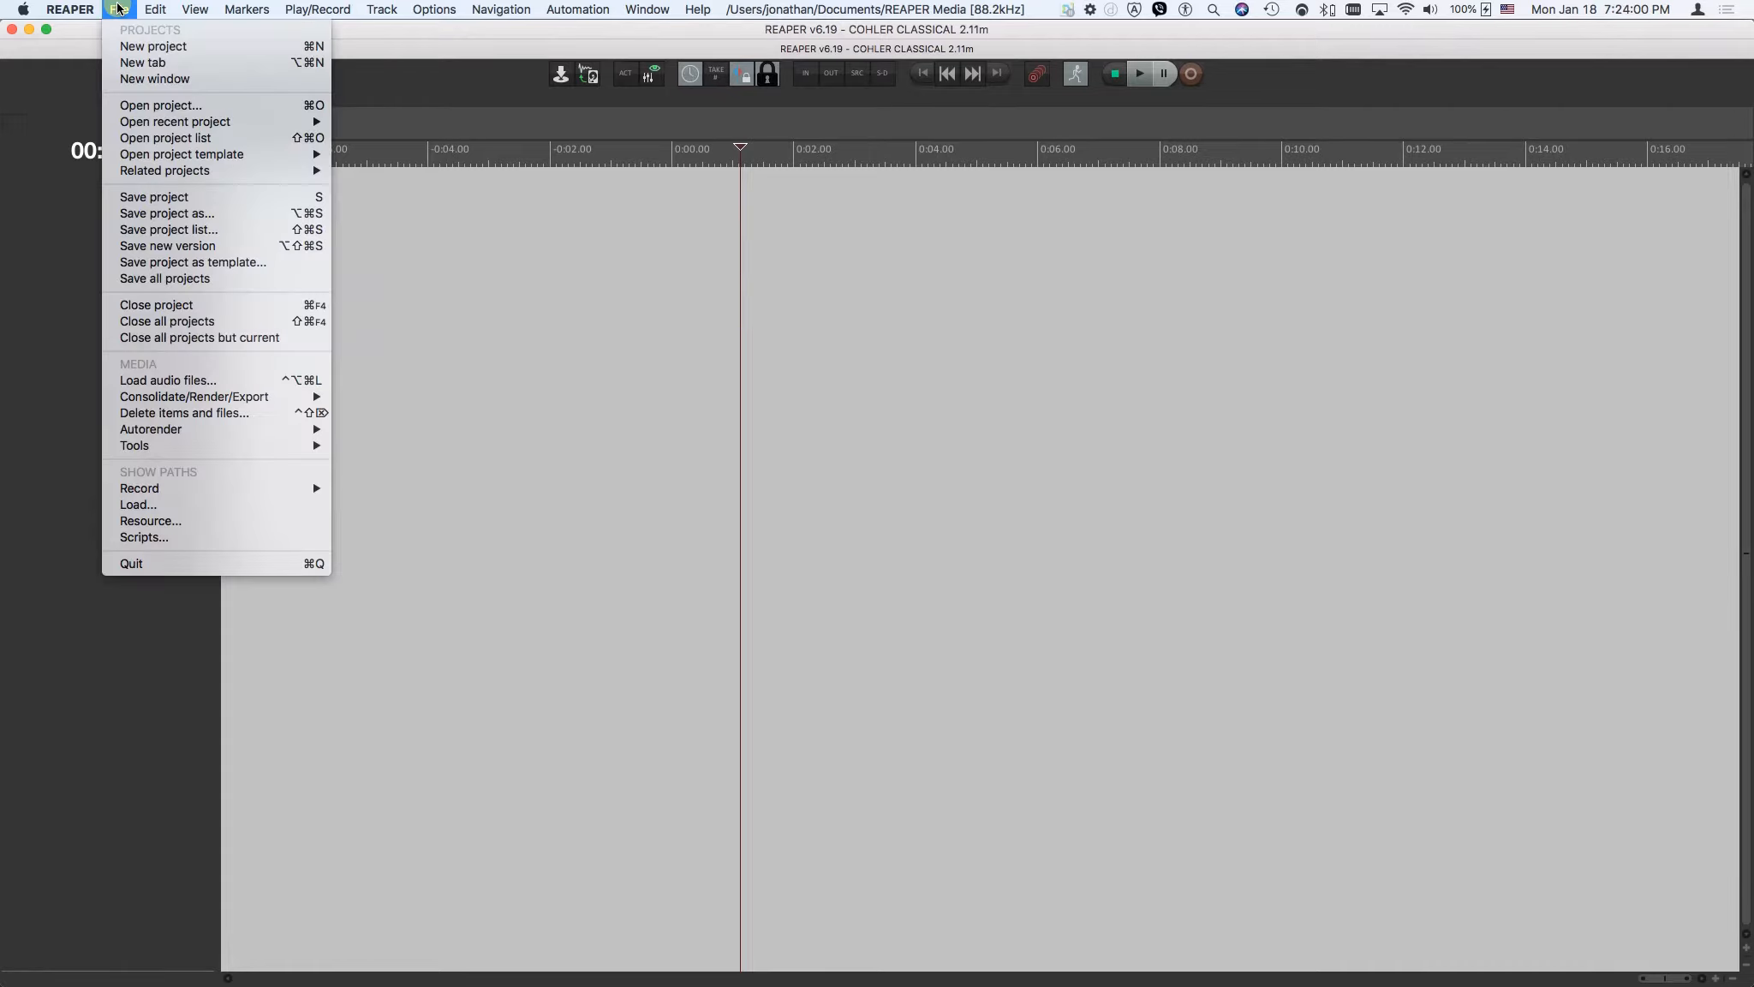
pyautogui.moveTo(152, 160)
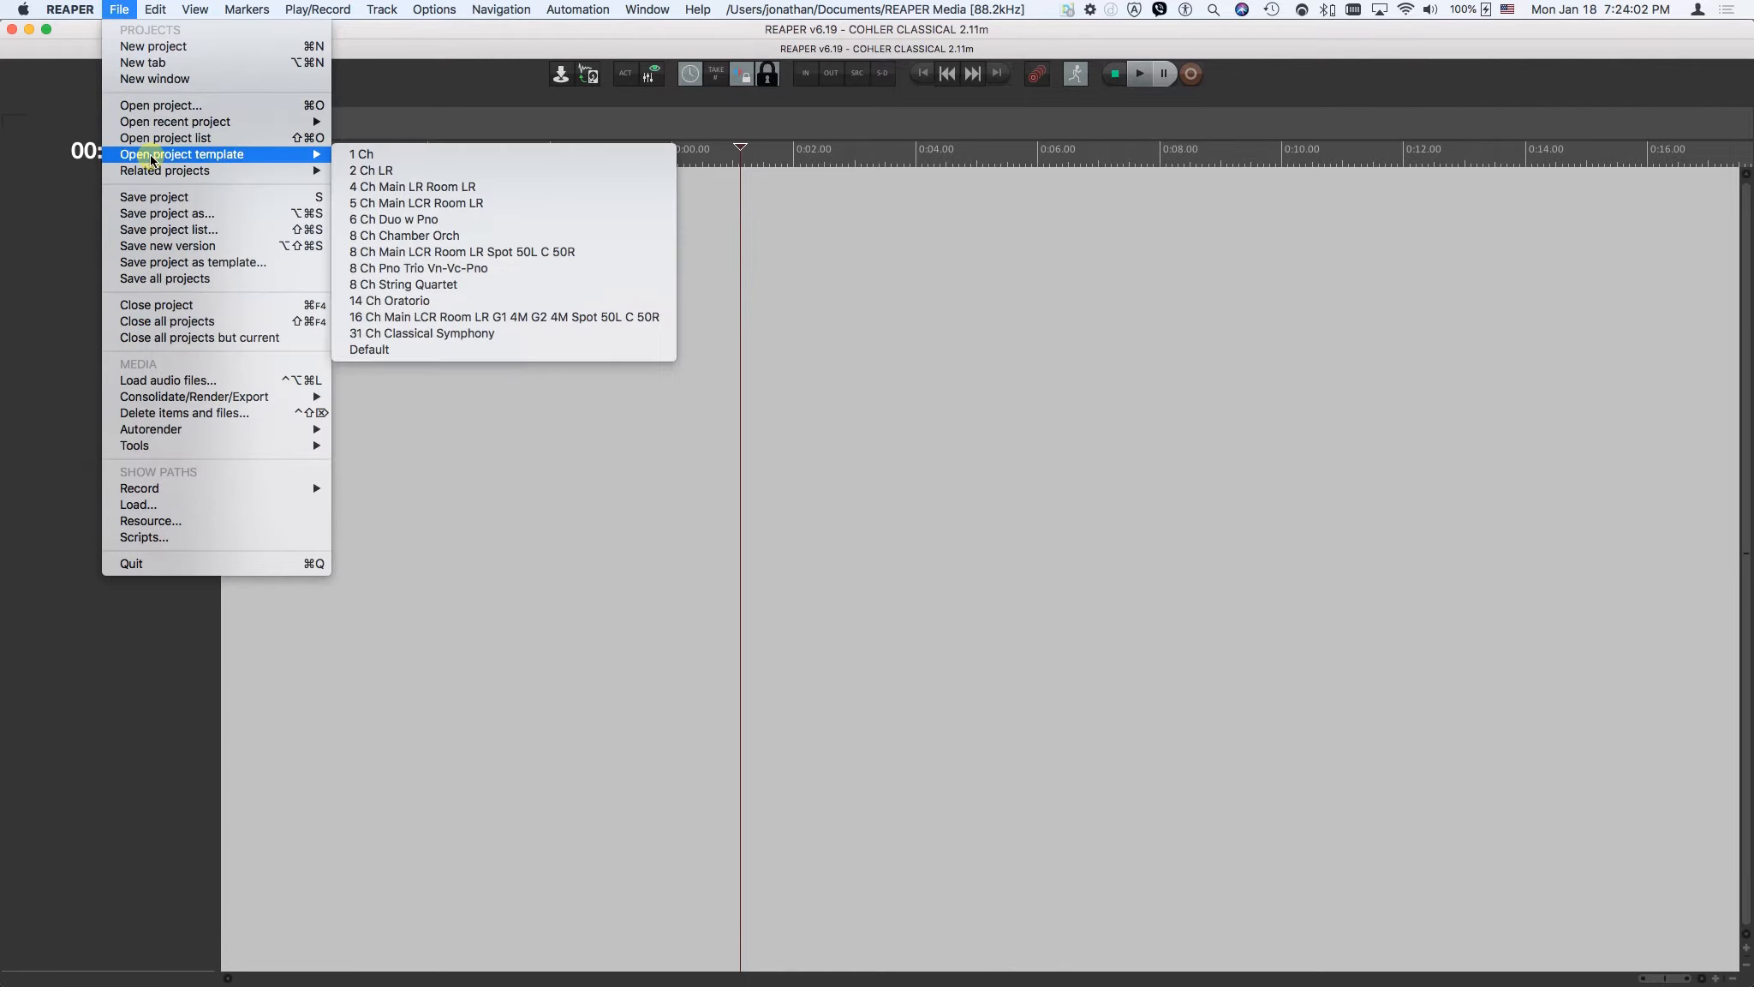
pyautogui.click(371, 187)
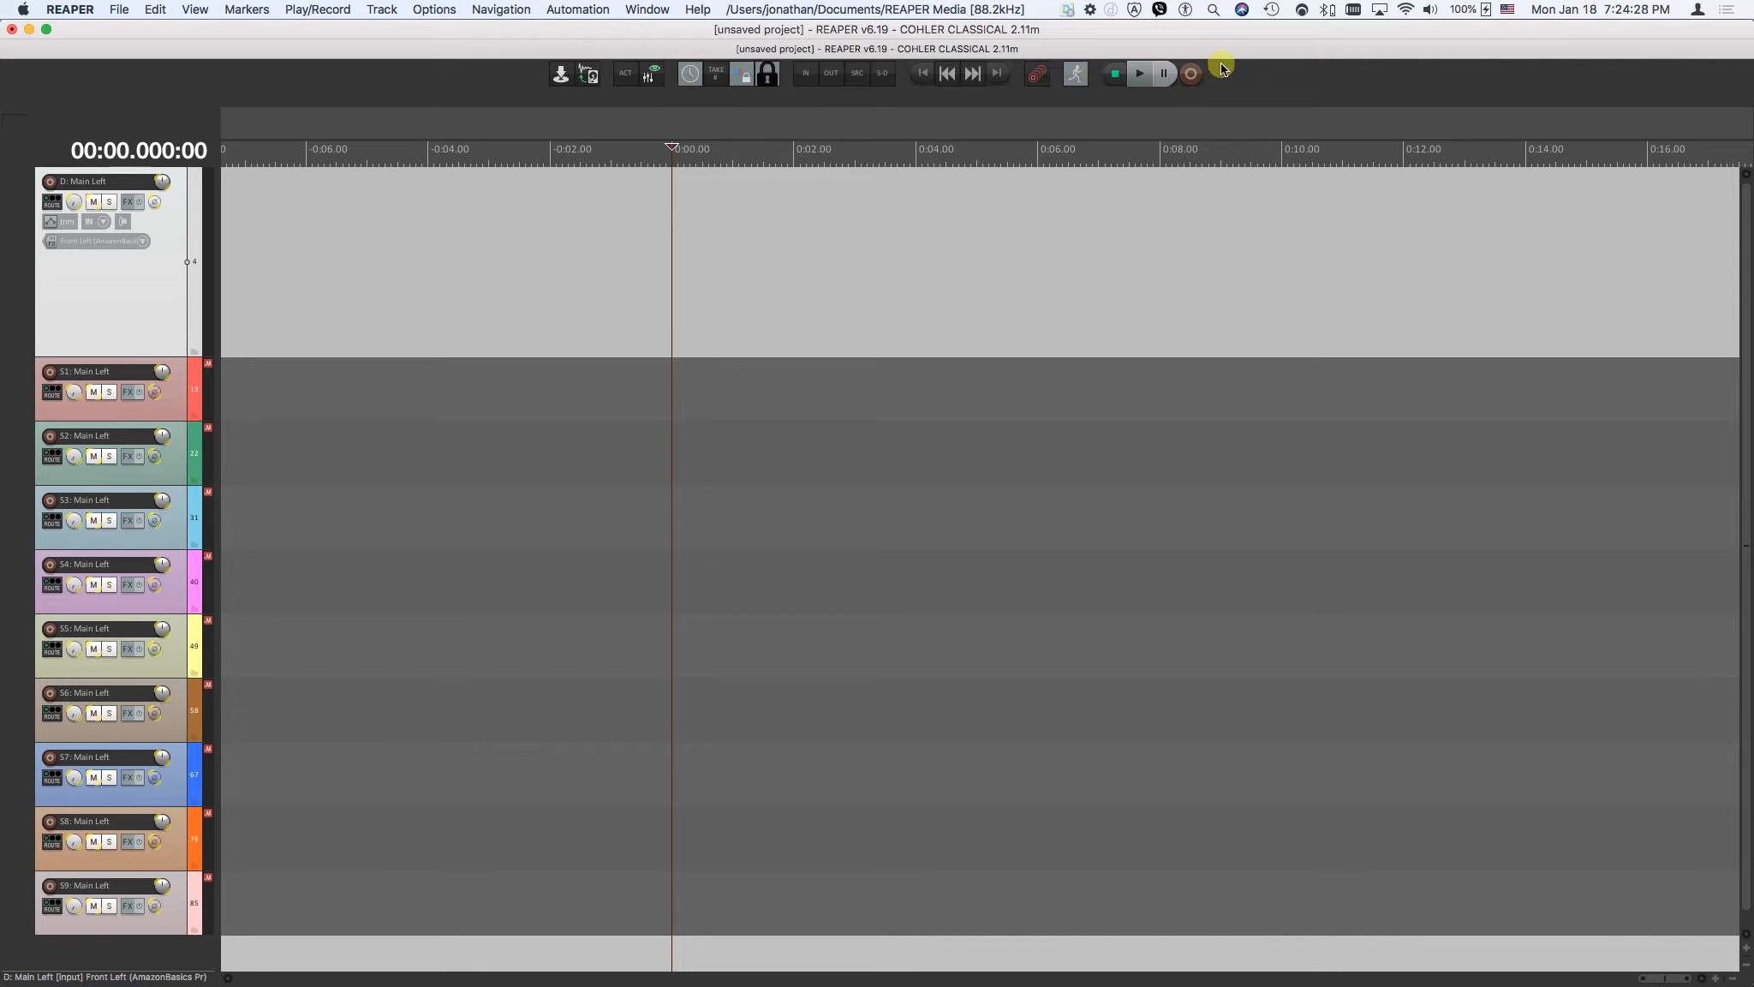
# Step: Arm the destination tracks for recording, saving the project as proj1 and replacing the existing file when required
pyautogui.click(1034, 78)
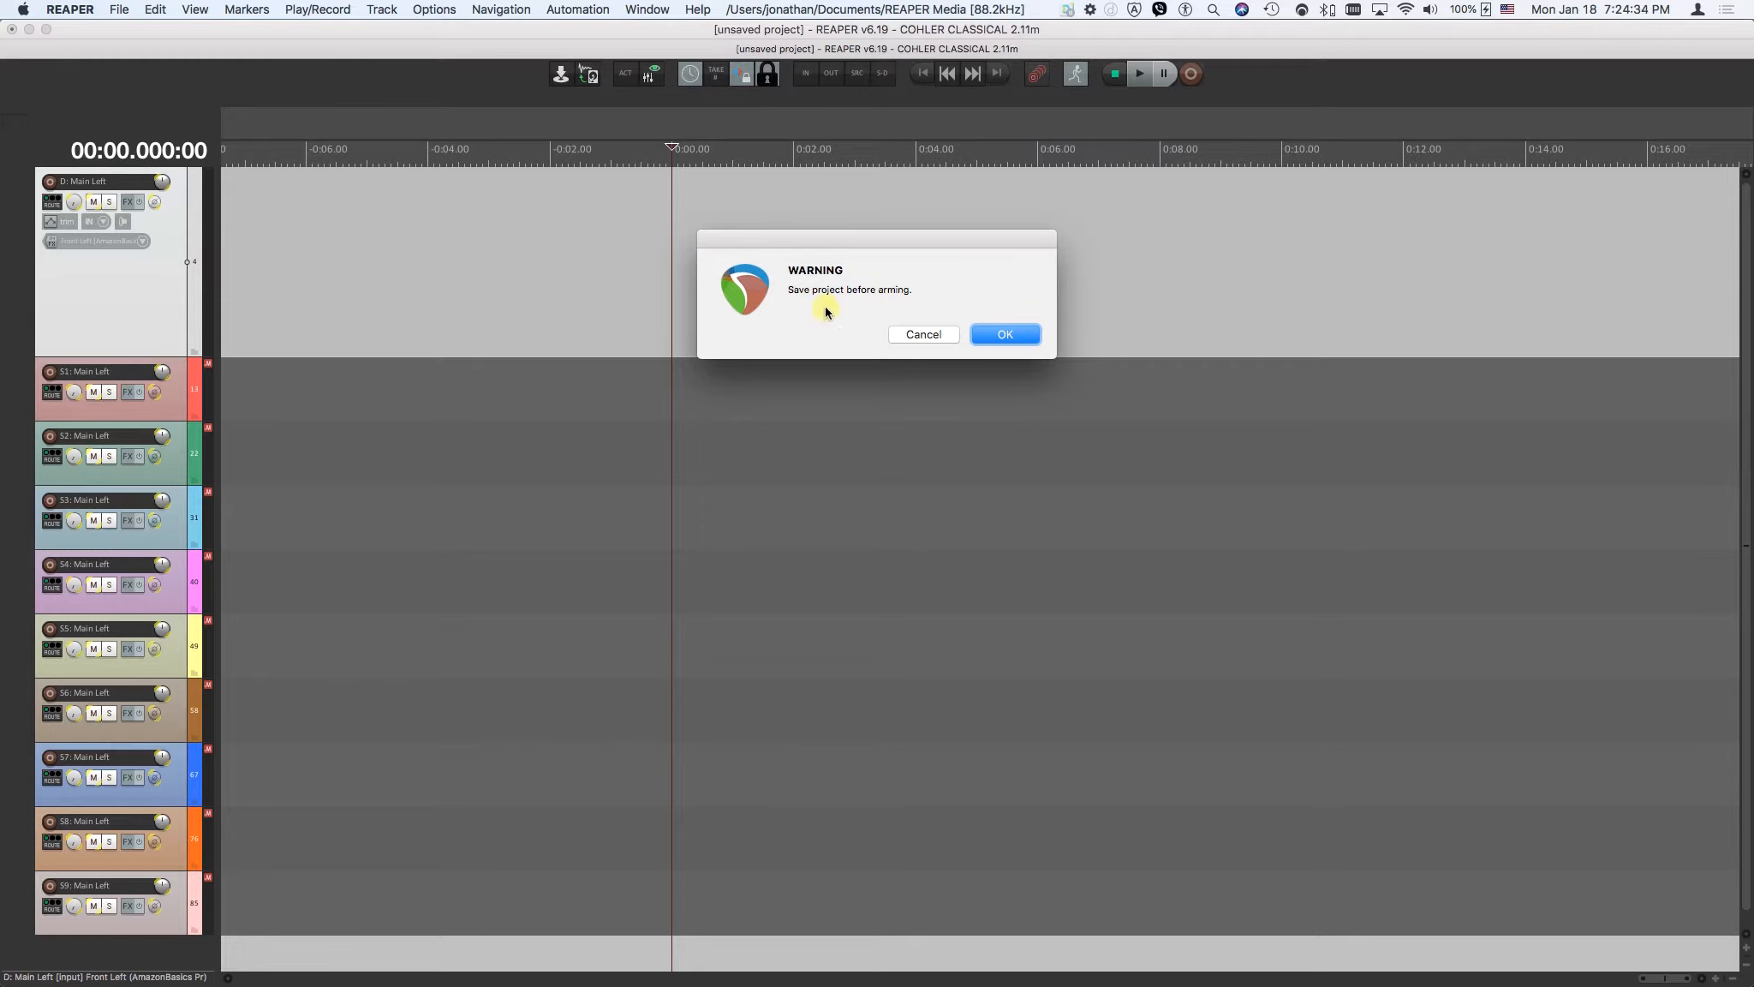
pyautogui.click(998, 335)
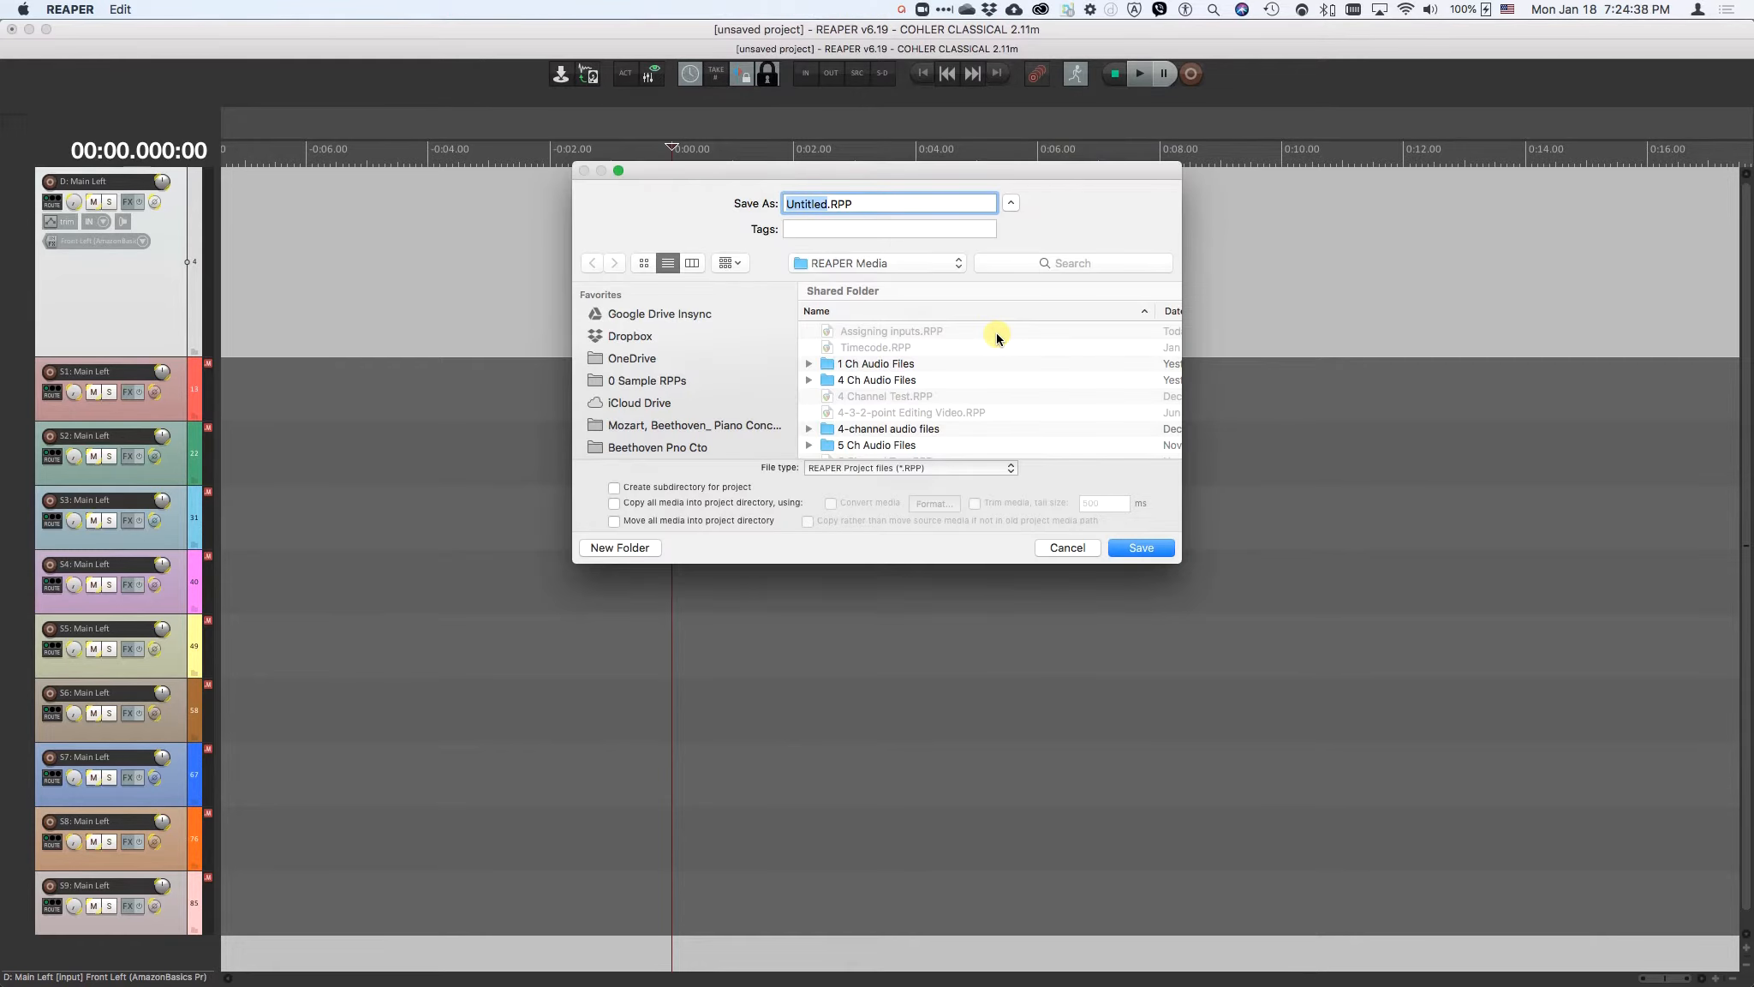
pyautogui.write('proj1')
pyautogui.press('Return')
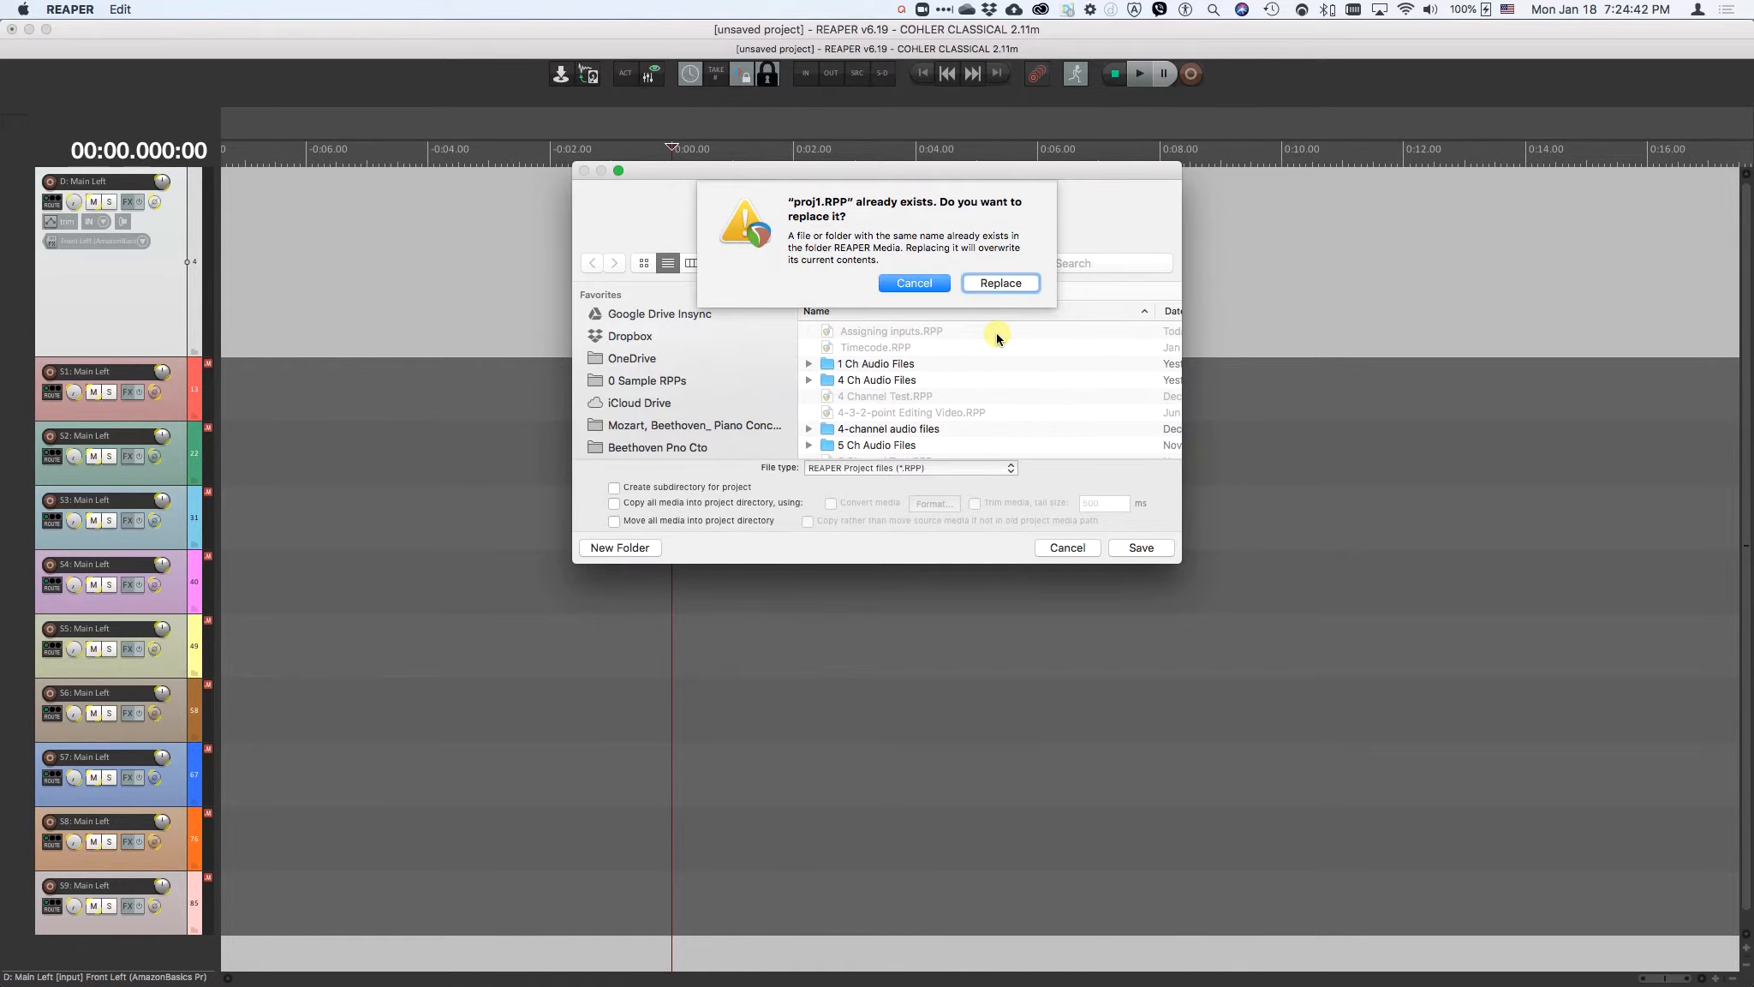
pyautogui.press('space')
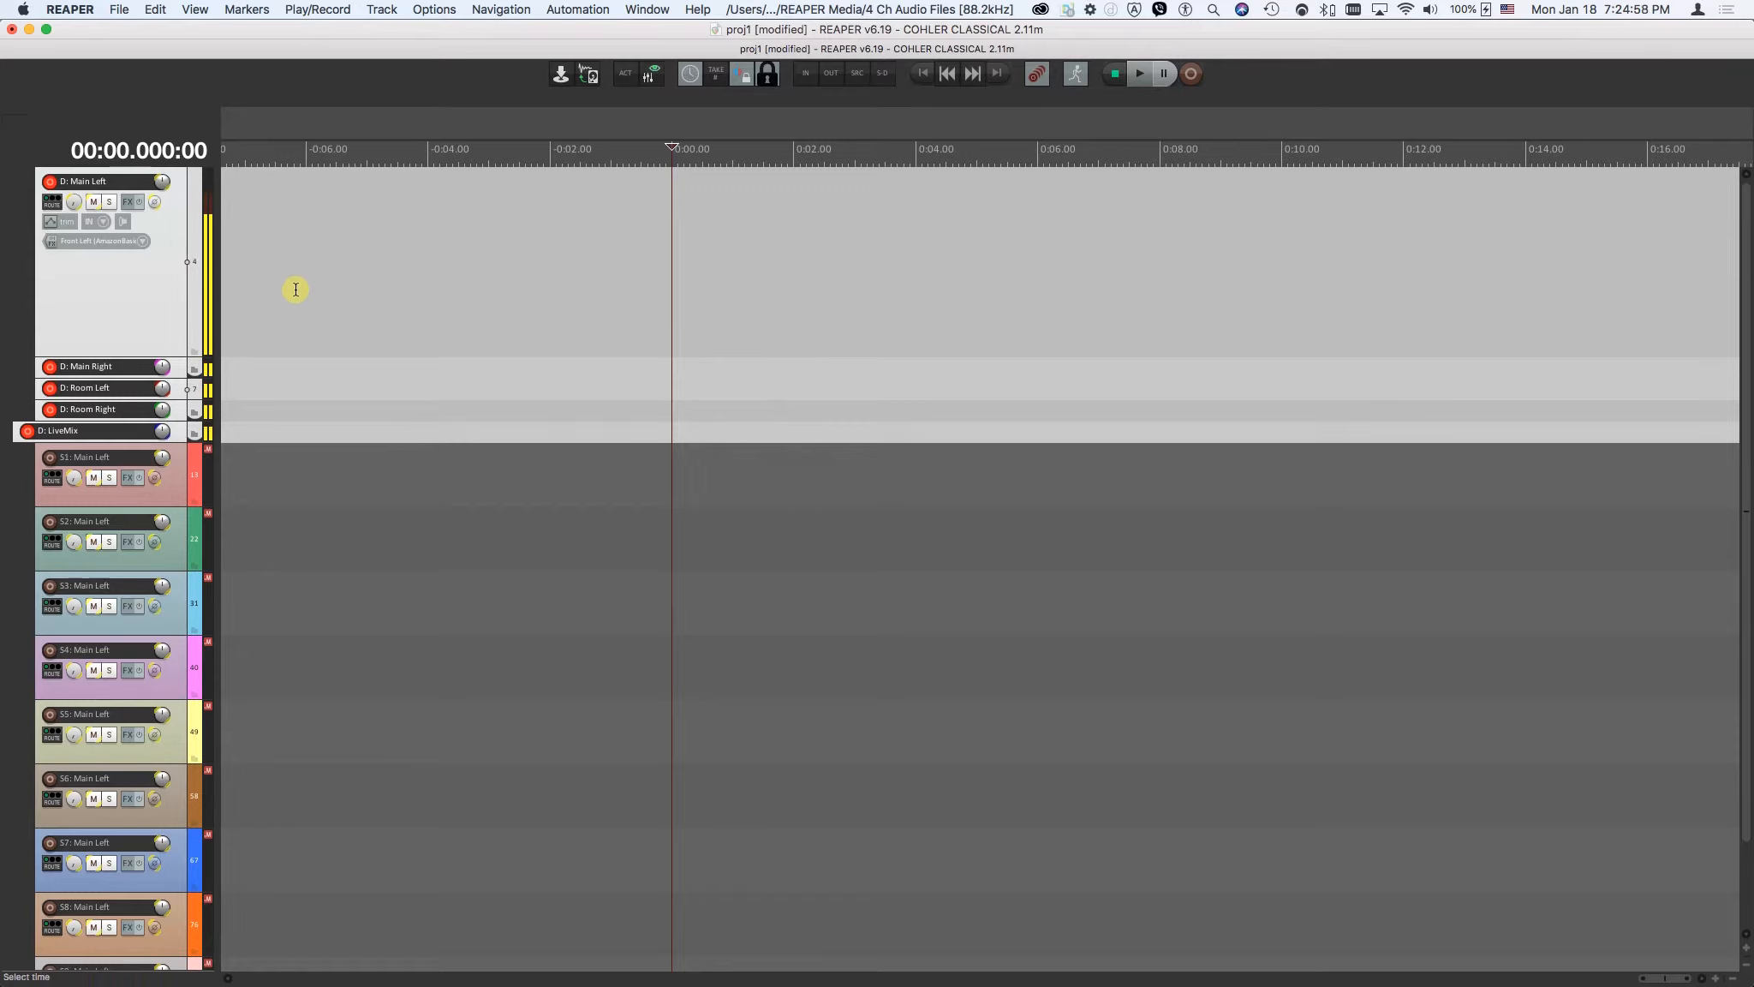
# Step: Record a first take of about 5 seconds on the destination tracks, starting at 0:00
pyautogui.click(1192, 75)
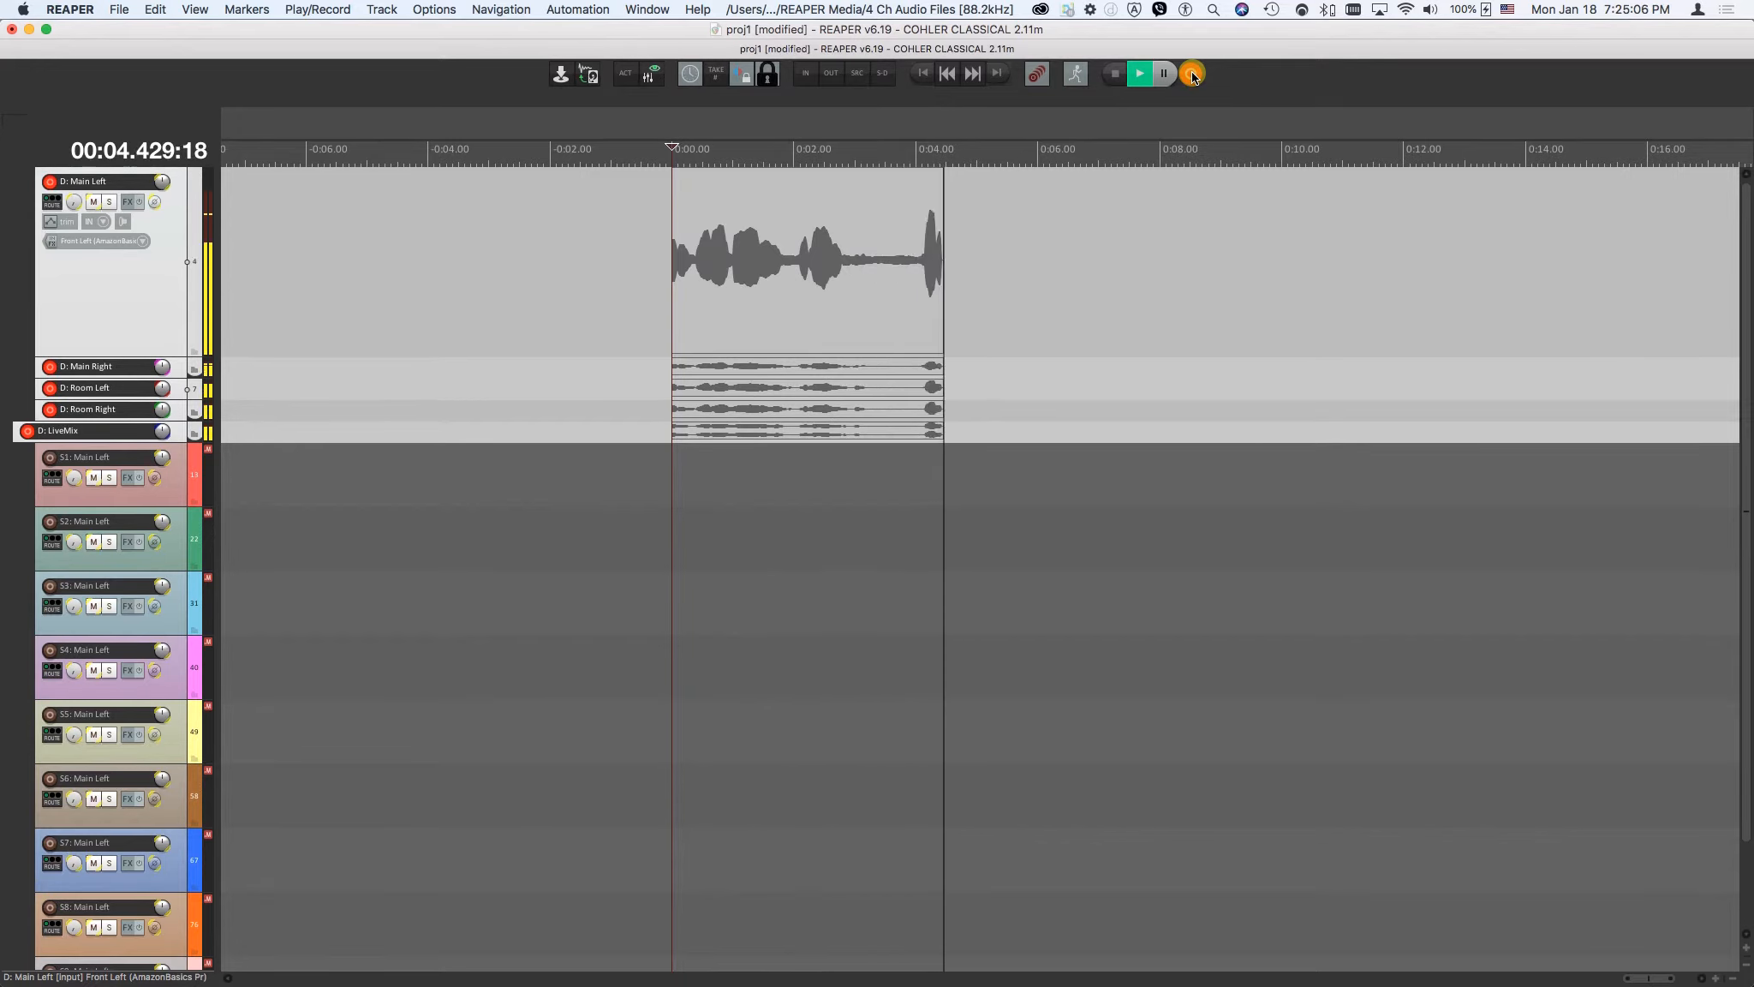
pyautogui.click(1192, 75)
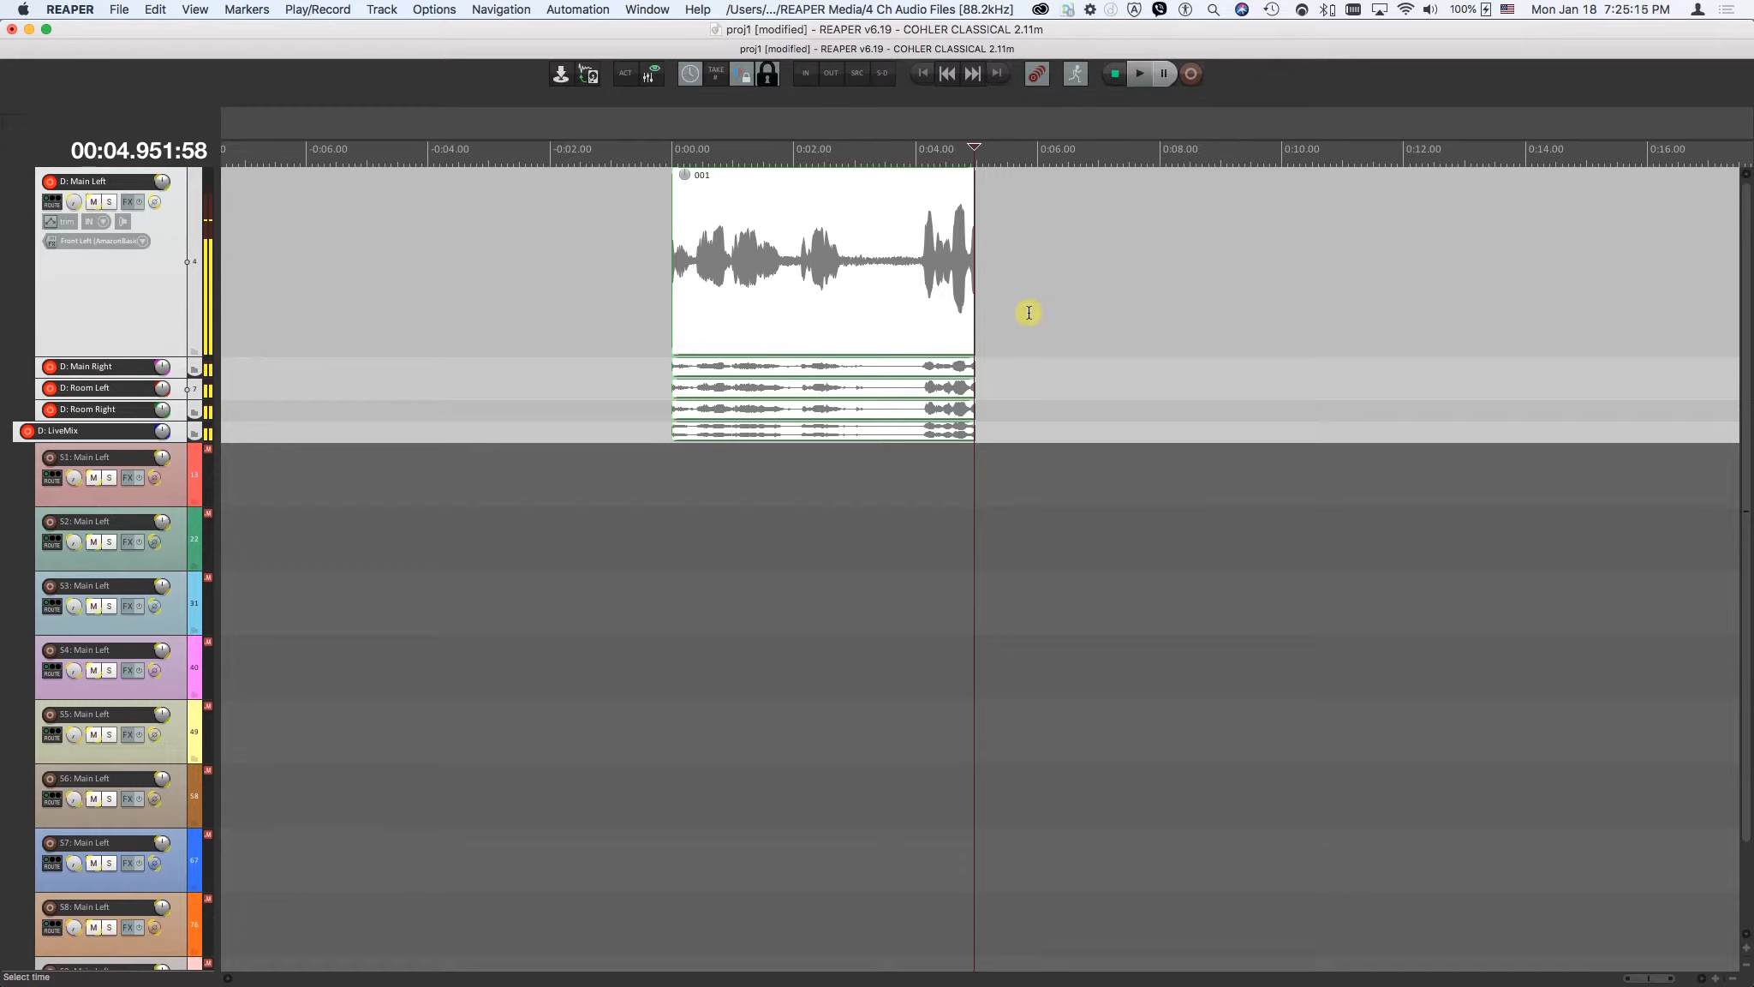
# Step: Launch KeyCastr and minimize its preferences window
pyautogui.moveTo(855, 983)
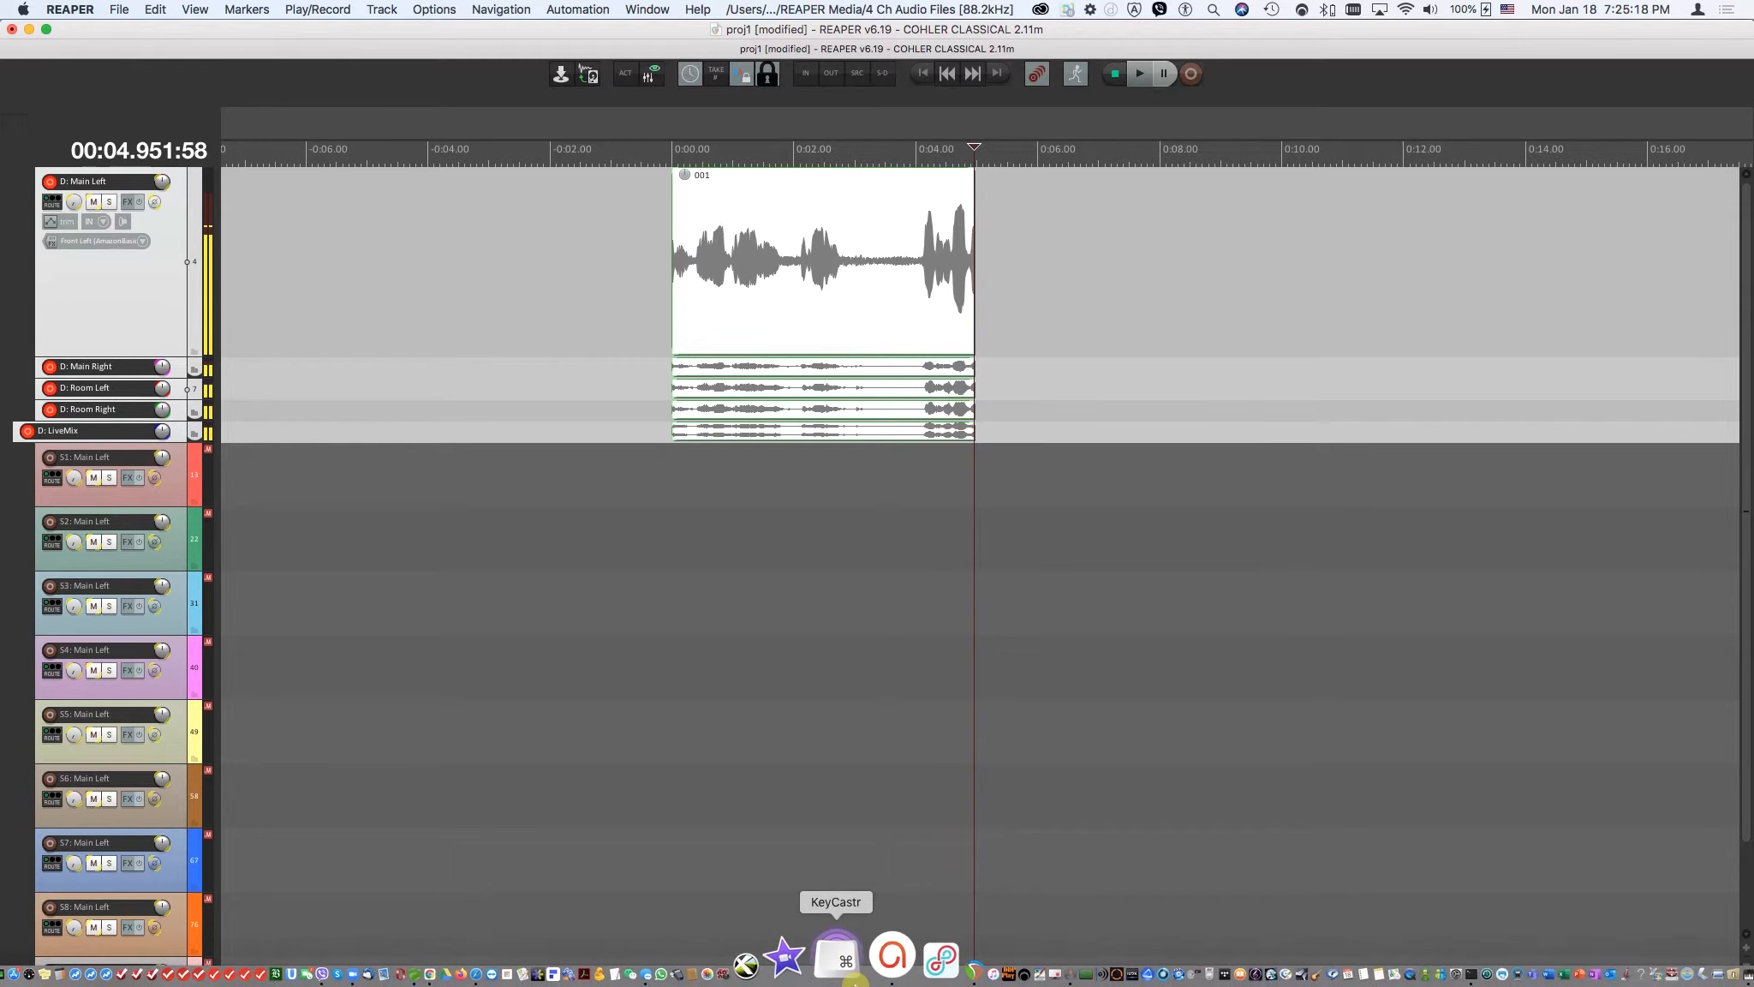
pyautogui.click(853, 966)
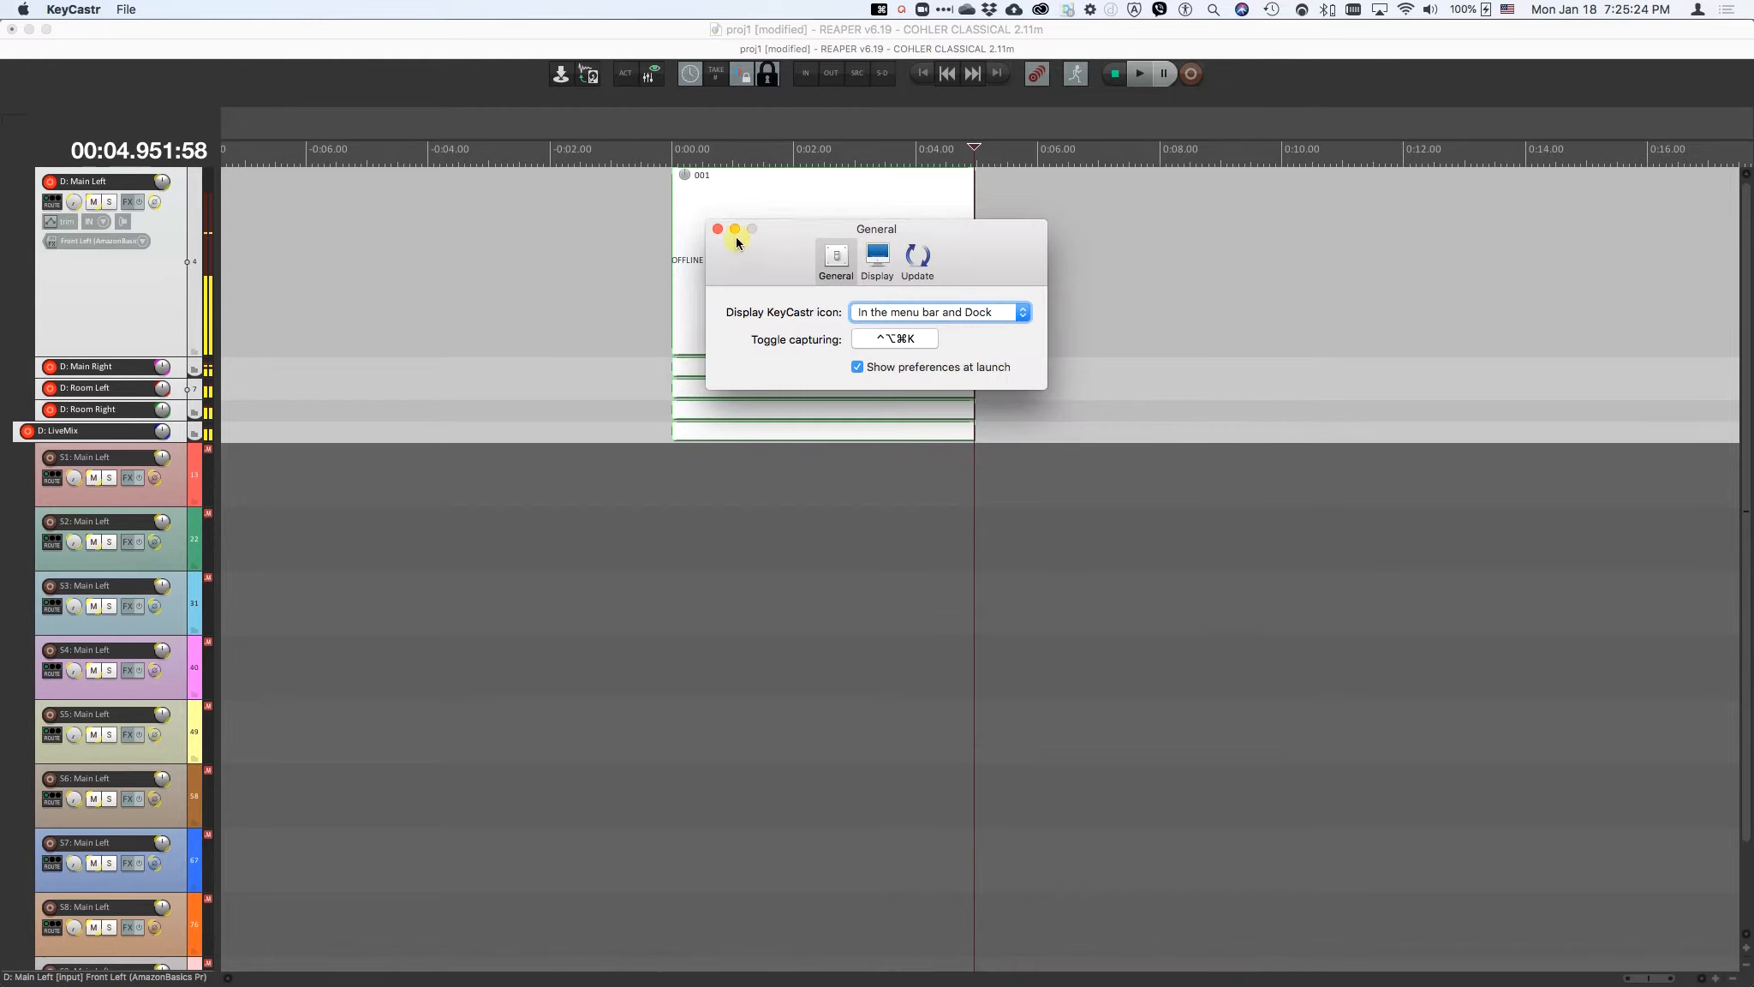
pyautogui.click(734, 230)
# Step: Record a take on the S2 source group from near 0:00 to about 5.6 seconds
pyautogui.click(618, 255)
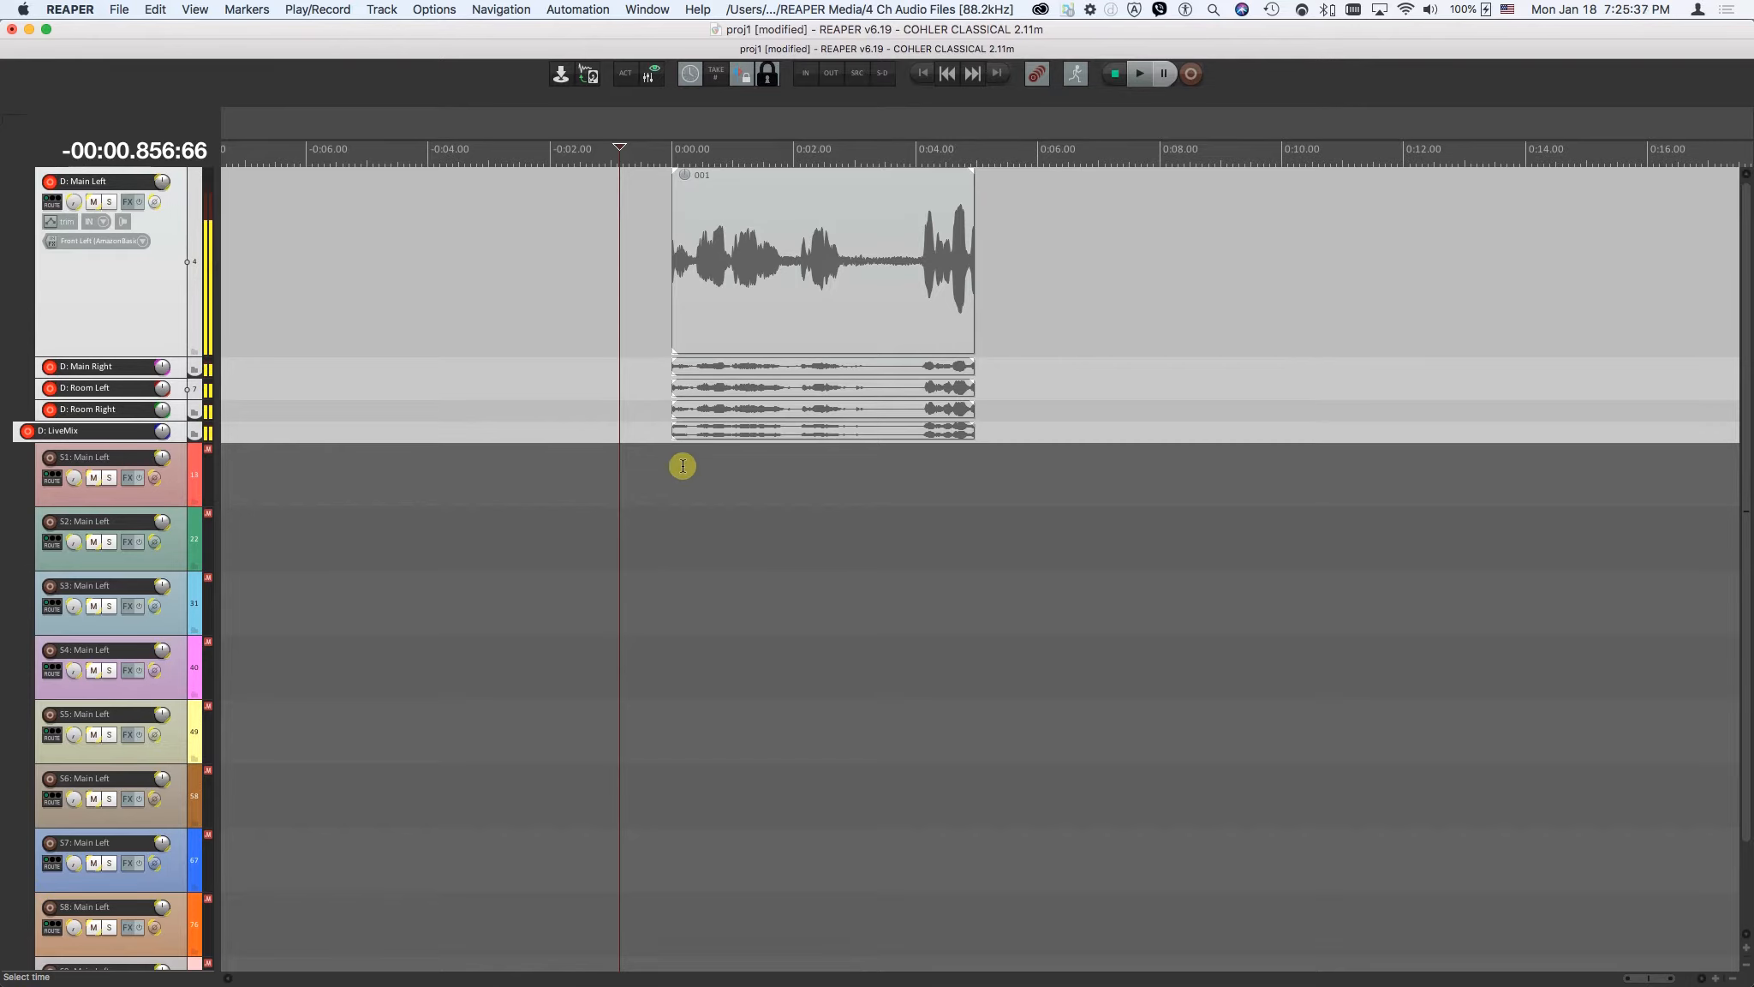
pyautogui.click(674, 542)
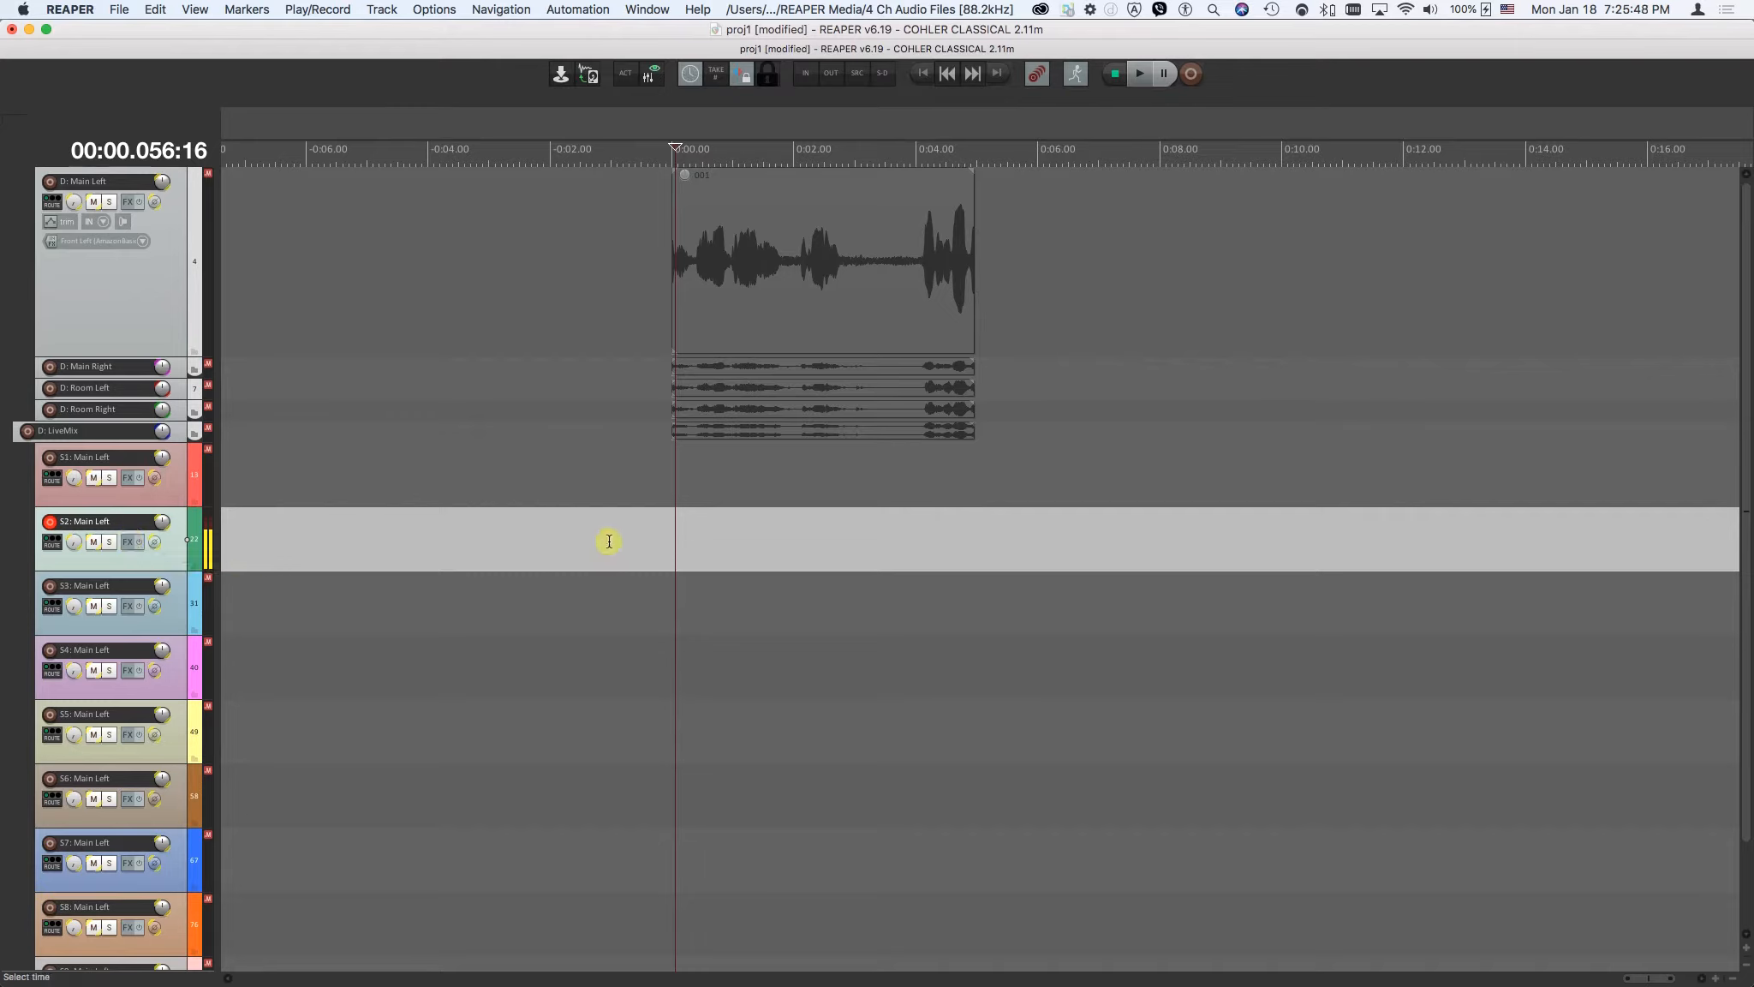
pyautogui.press('super+r')
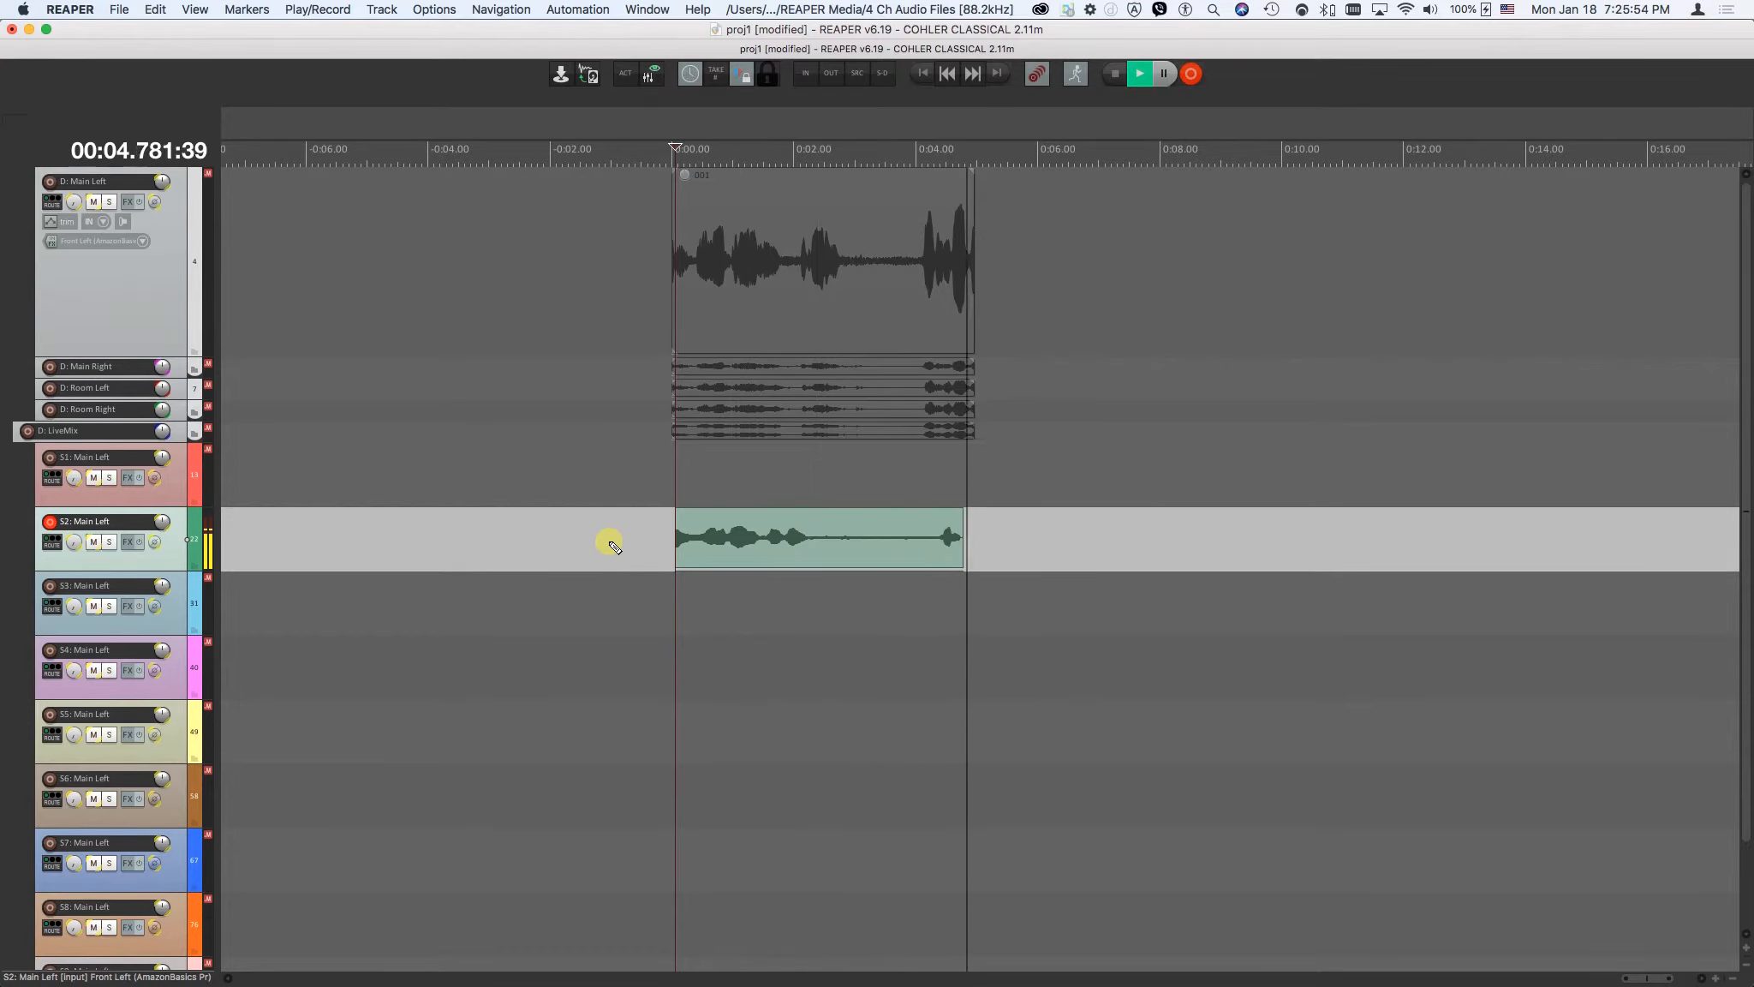
pyautogui.press('space')
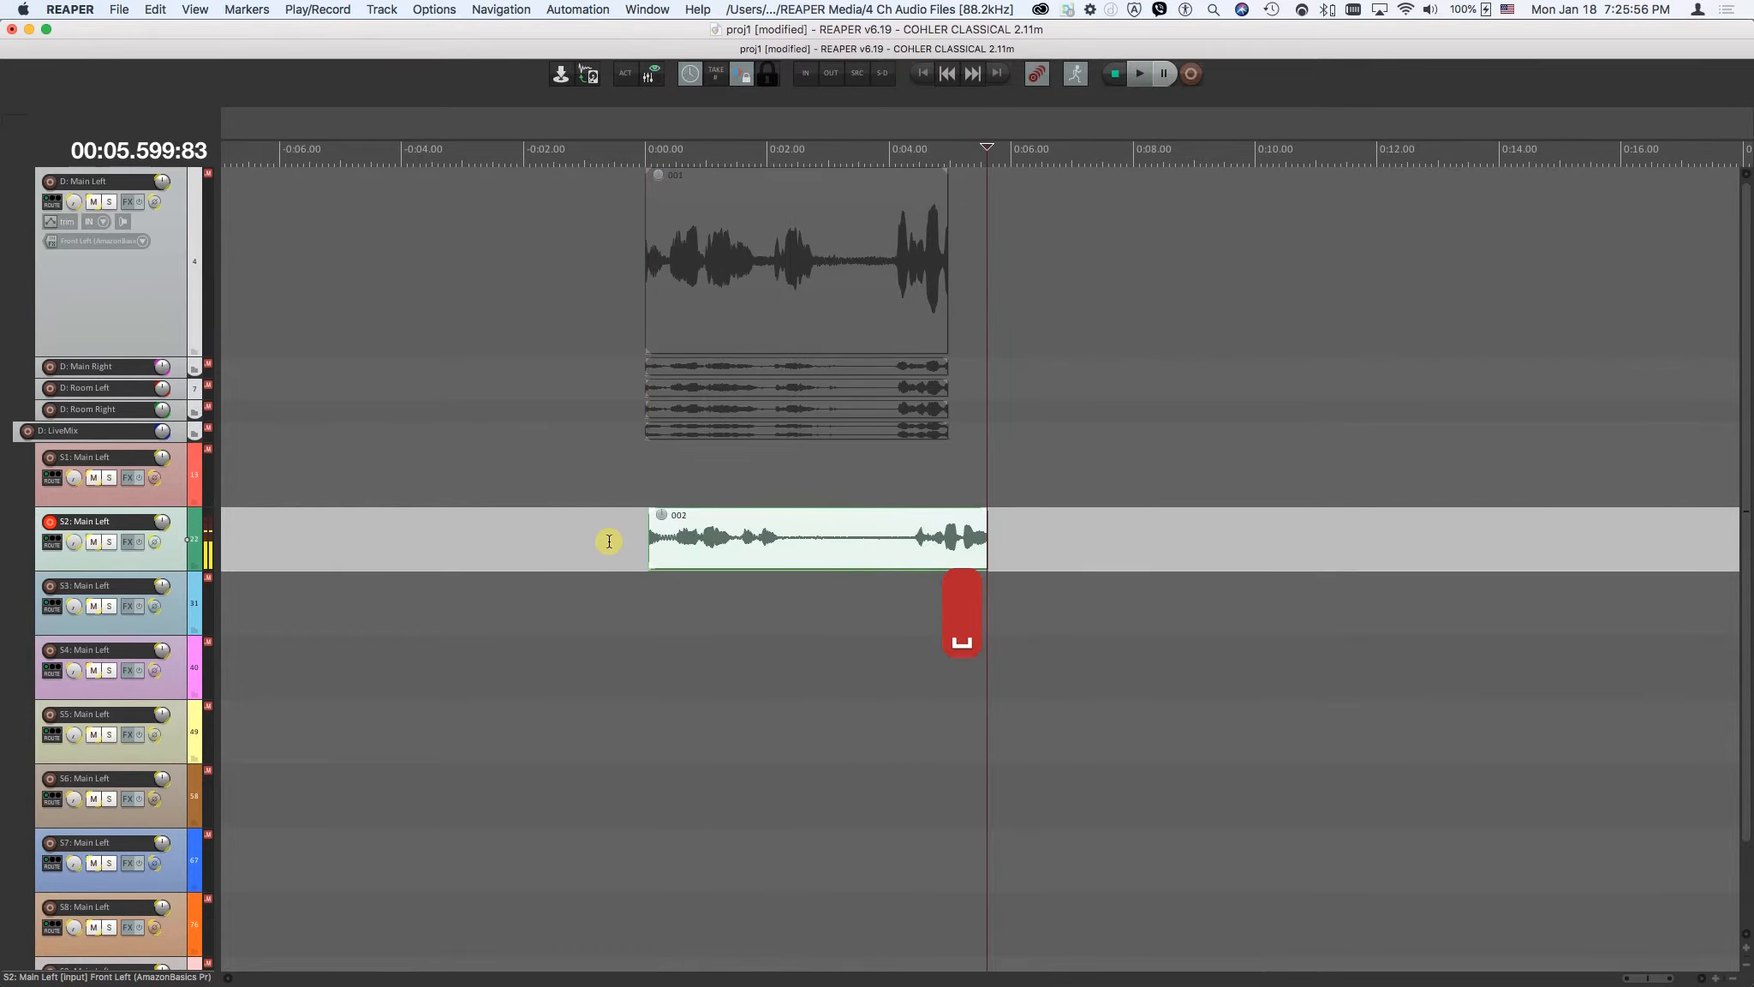
# Step: Record a take on the S3 source group from near 0:00 to about 4.35 seconds
pyautogui.click(651, 604)
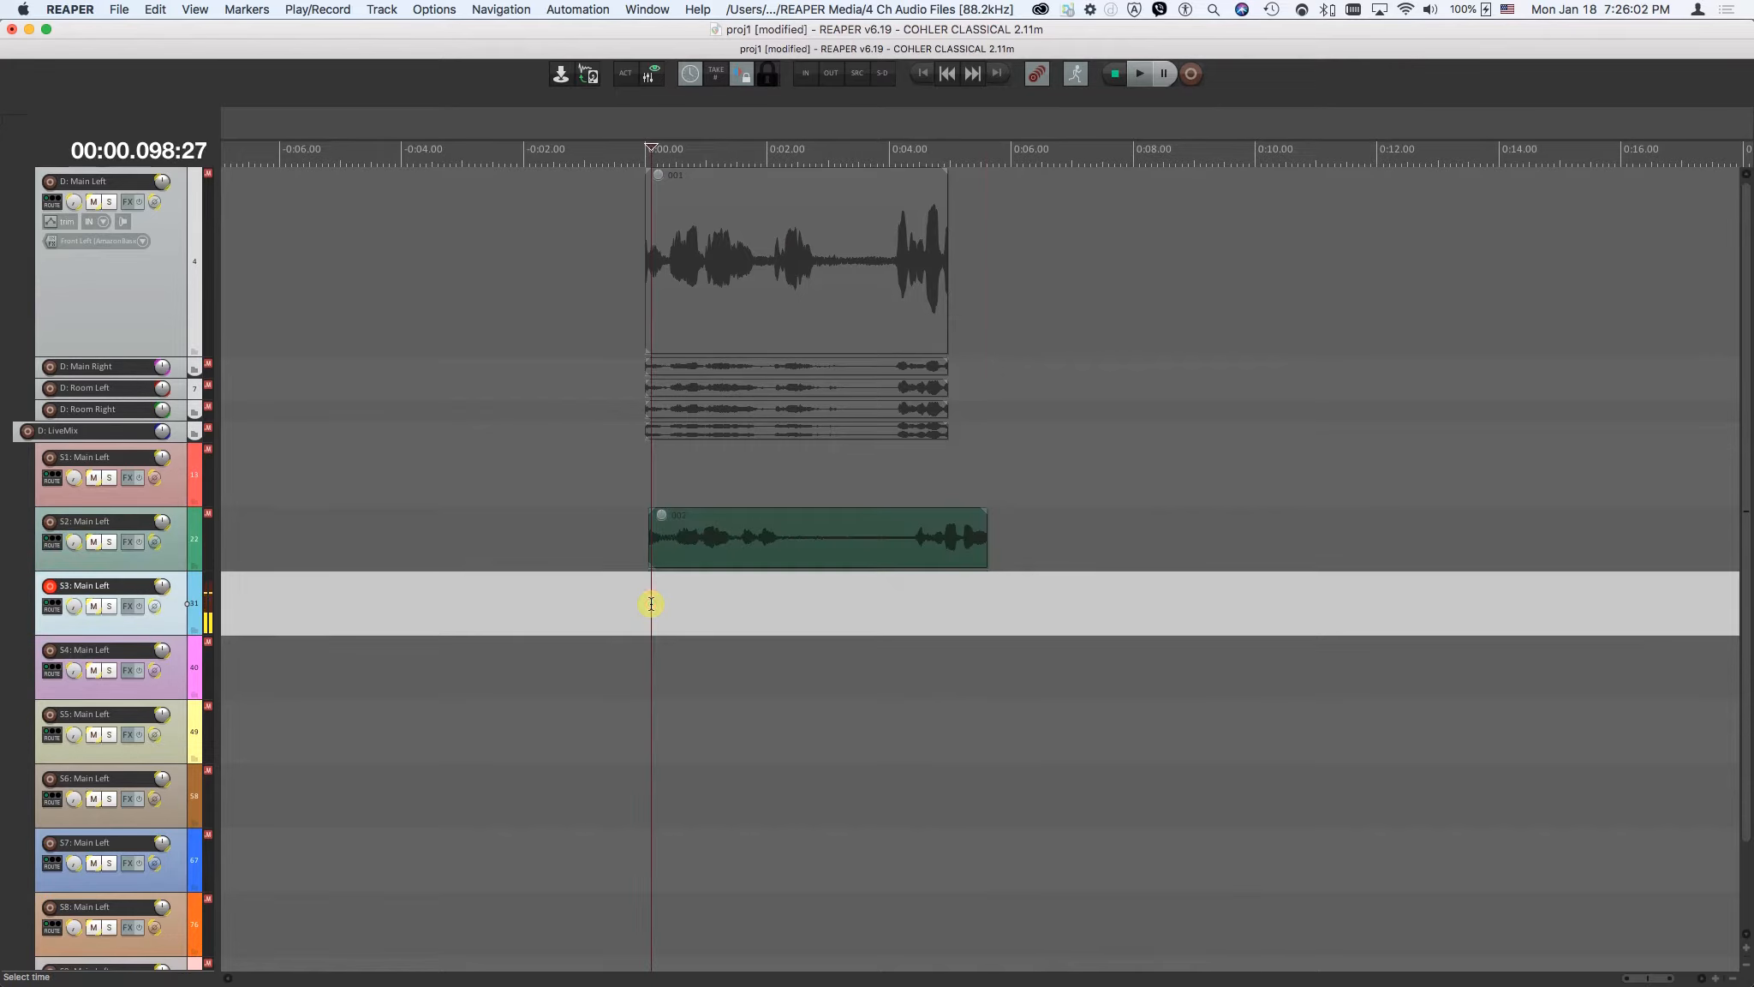
pyautogui.press('super+r')
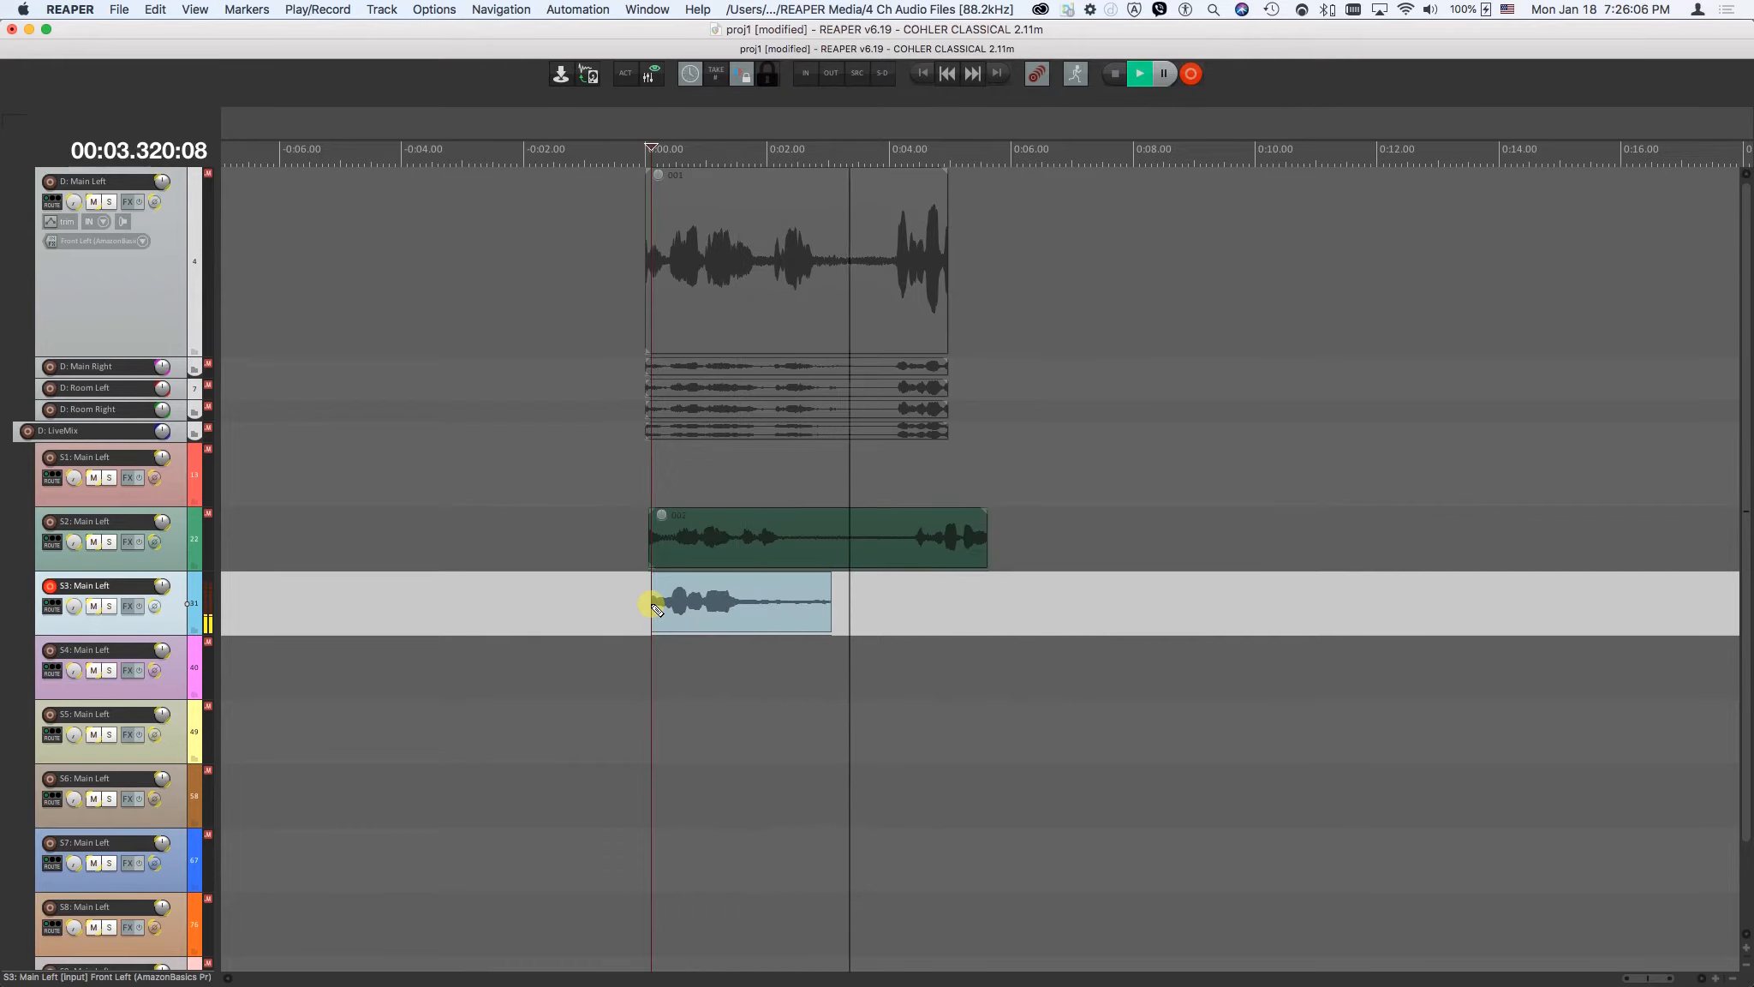
pyautogui.press('less')
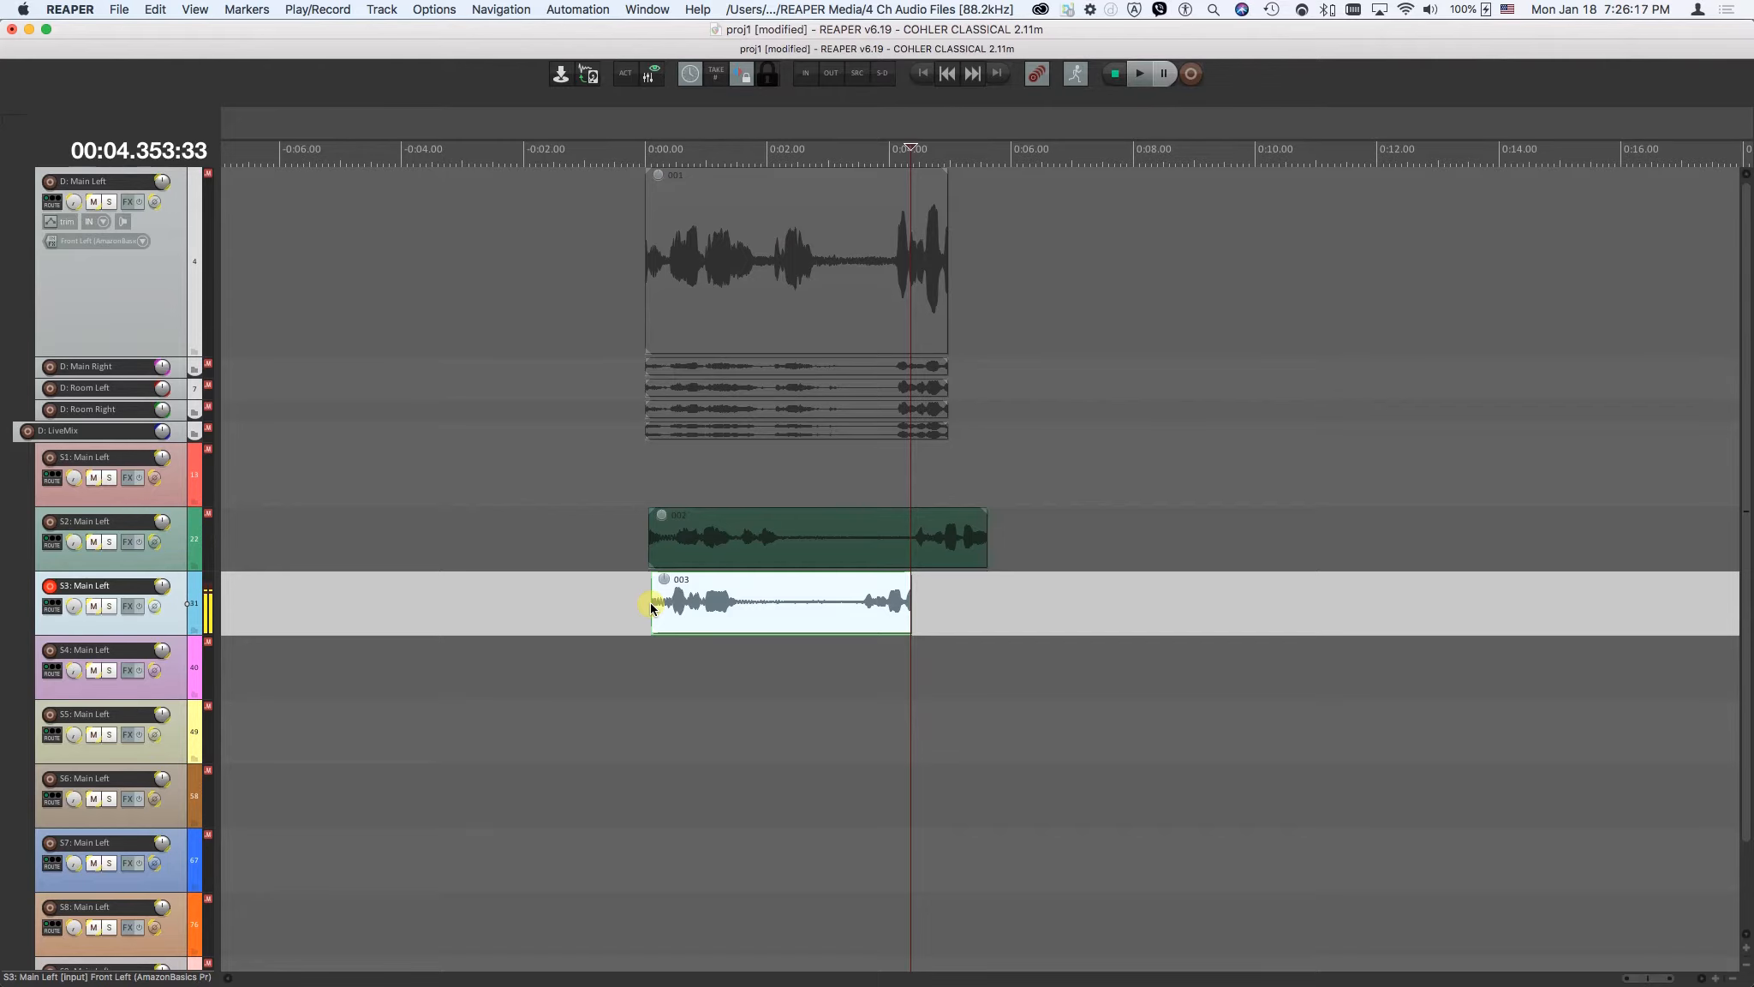
# Step: Collapse the child tracks and record another destination take from the end of the first one to about 9.8 seconds
pyautogui.click(768, 231)
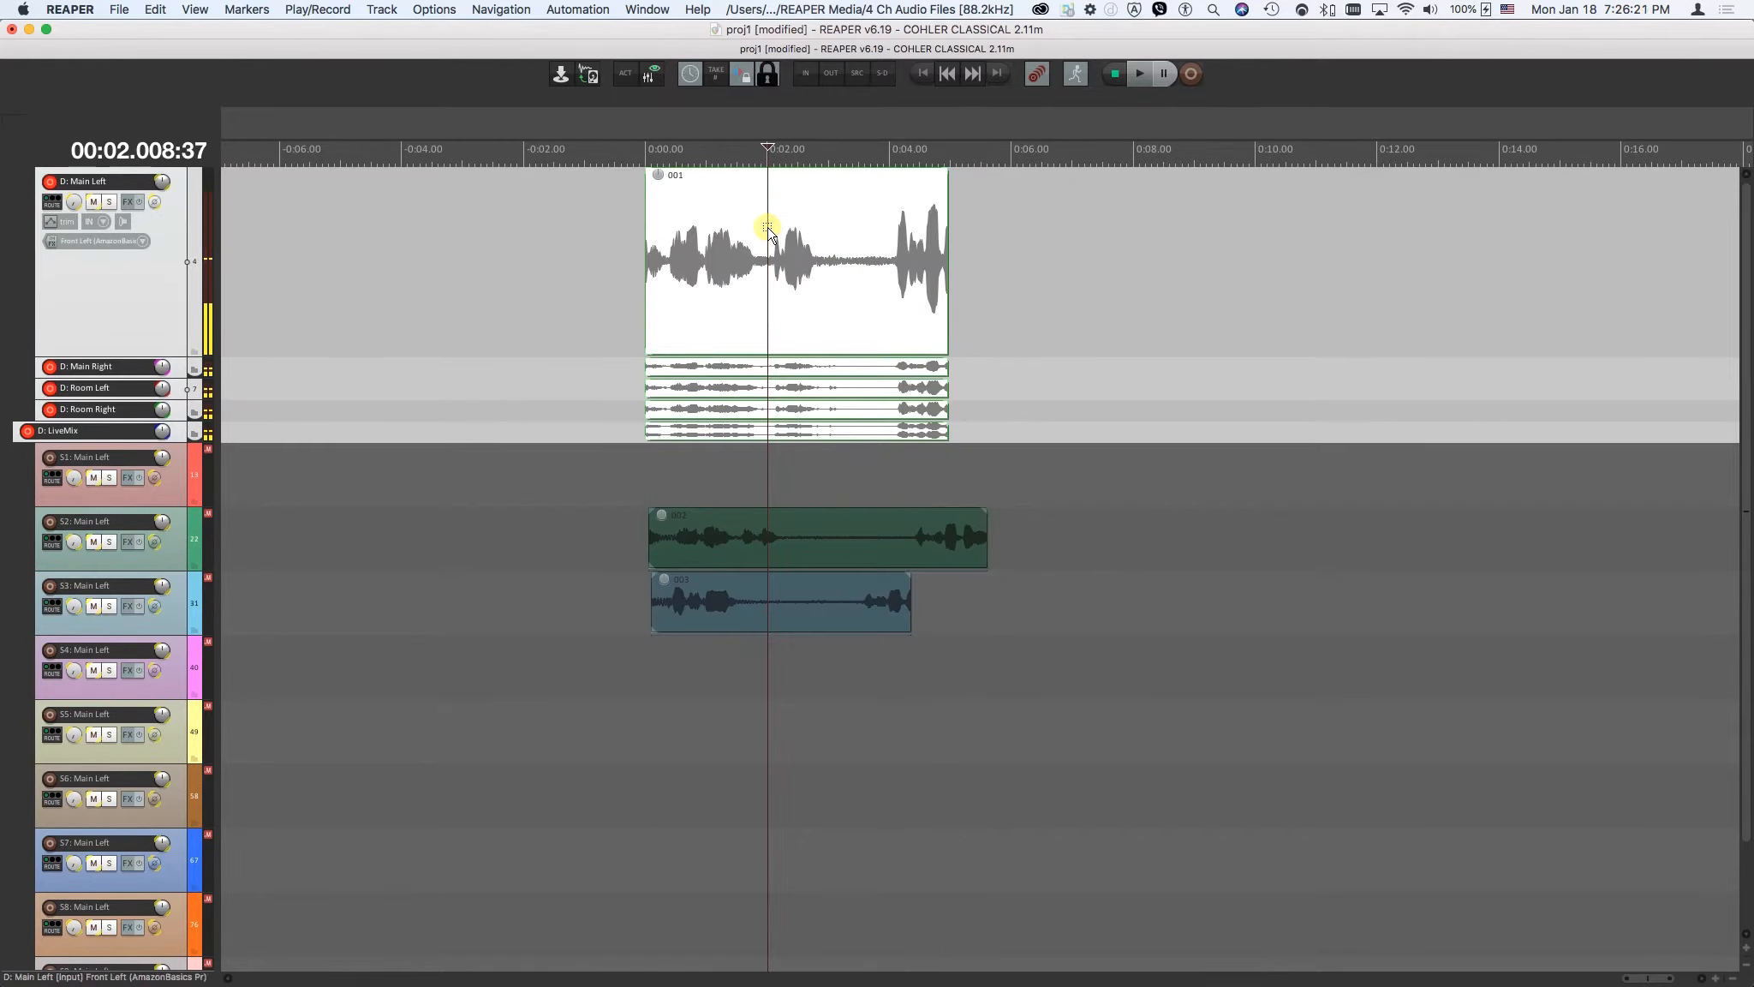
pyautogui.press('ctrl+alt+super+t')
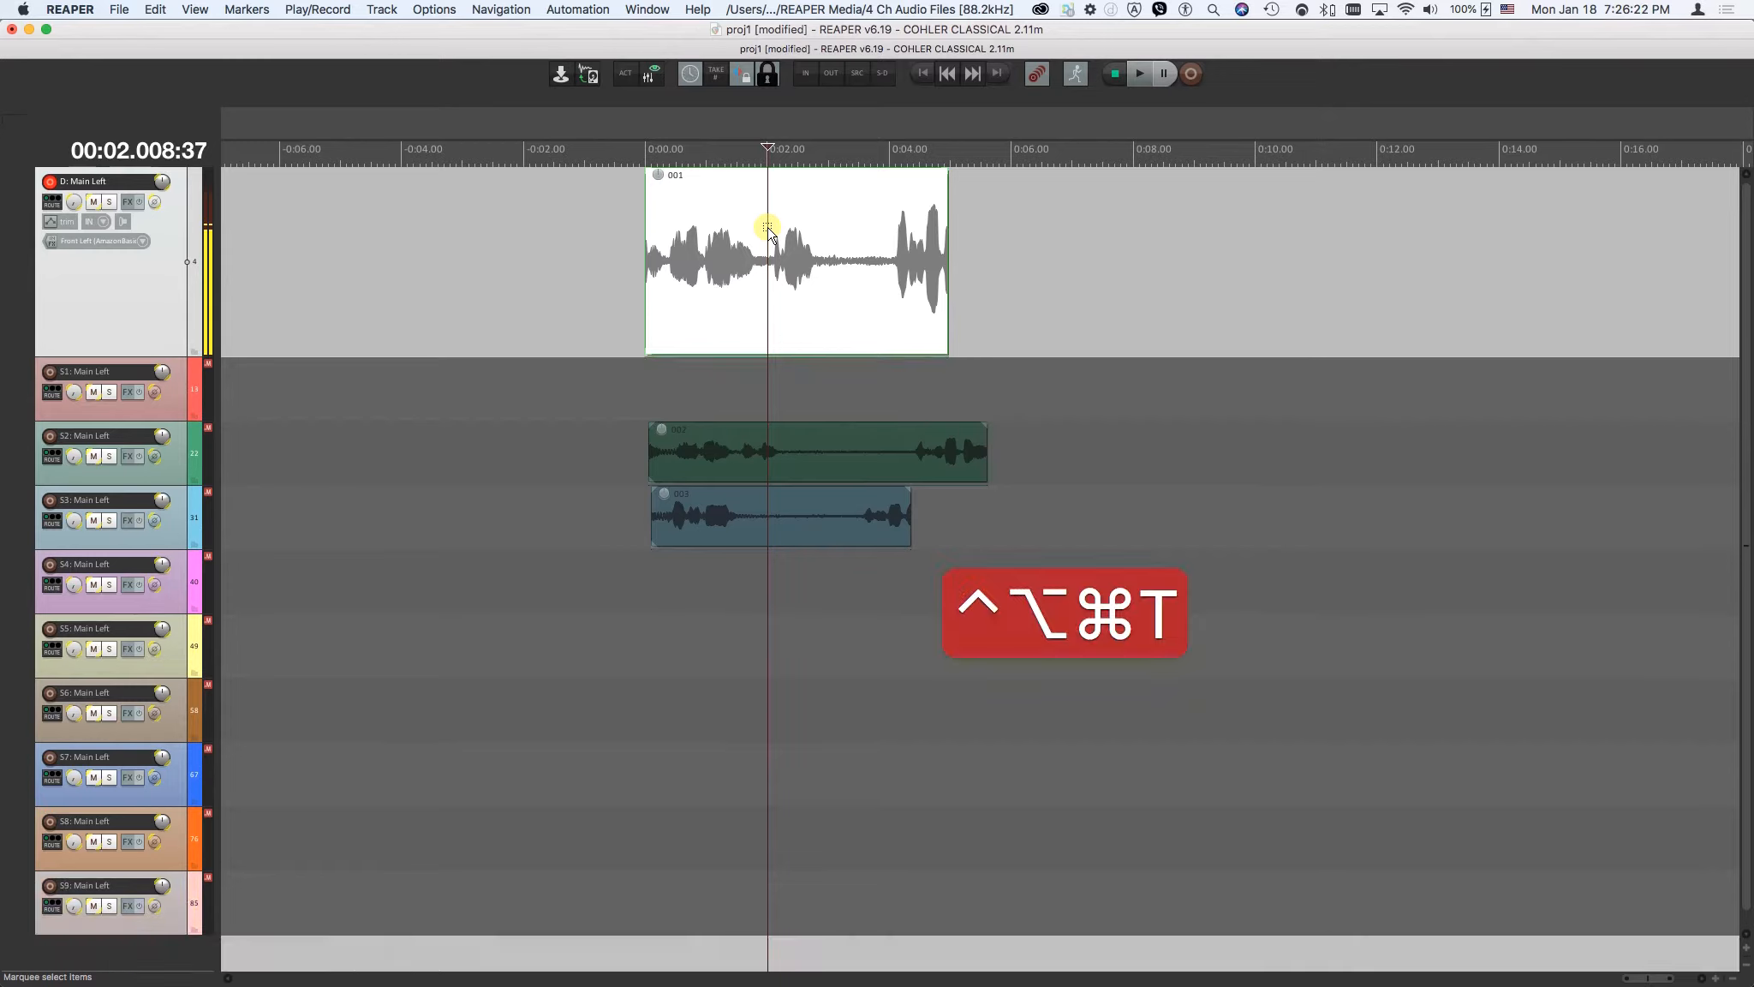
pyautogui.click(1190, 75)
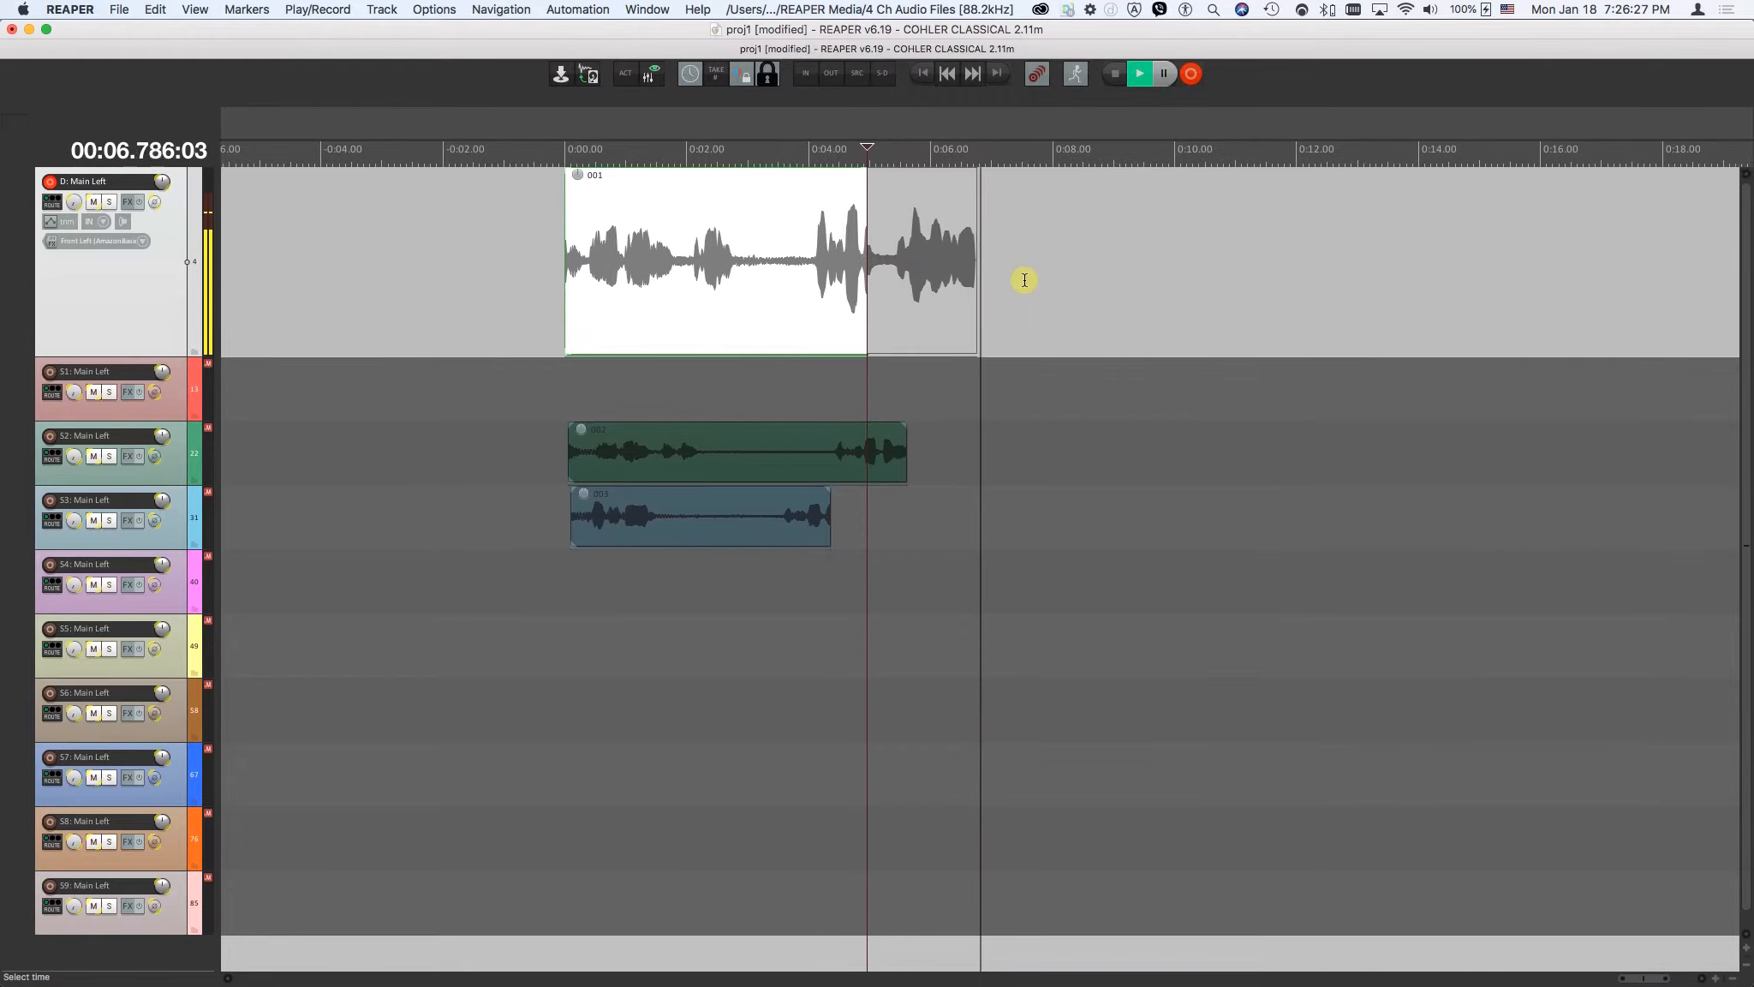
pyautogui.click(1115, 73)
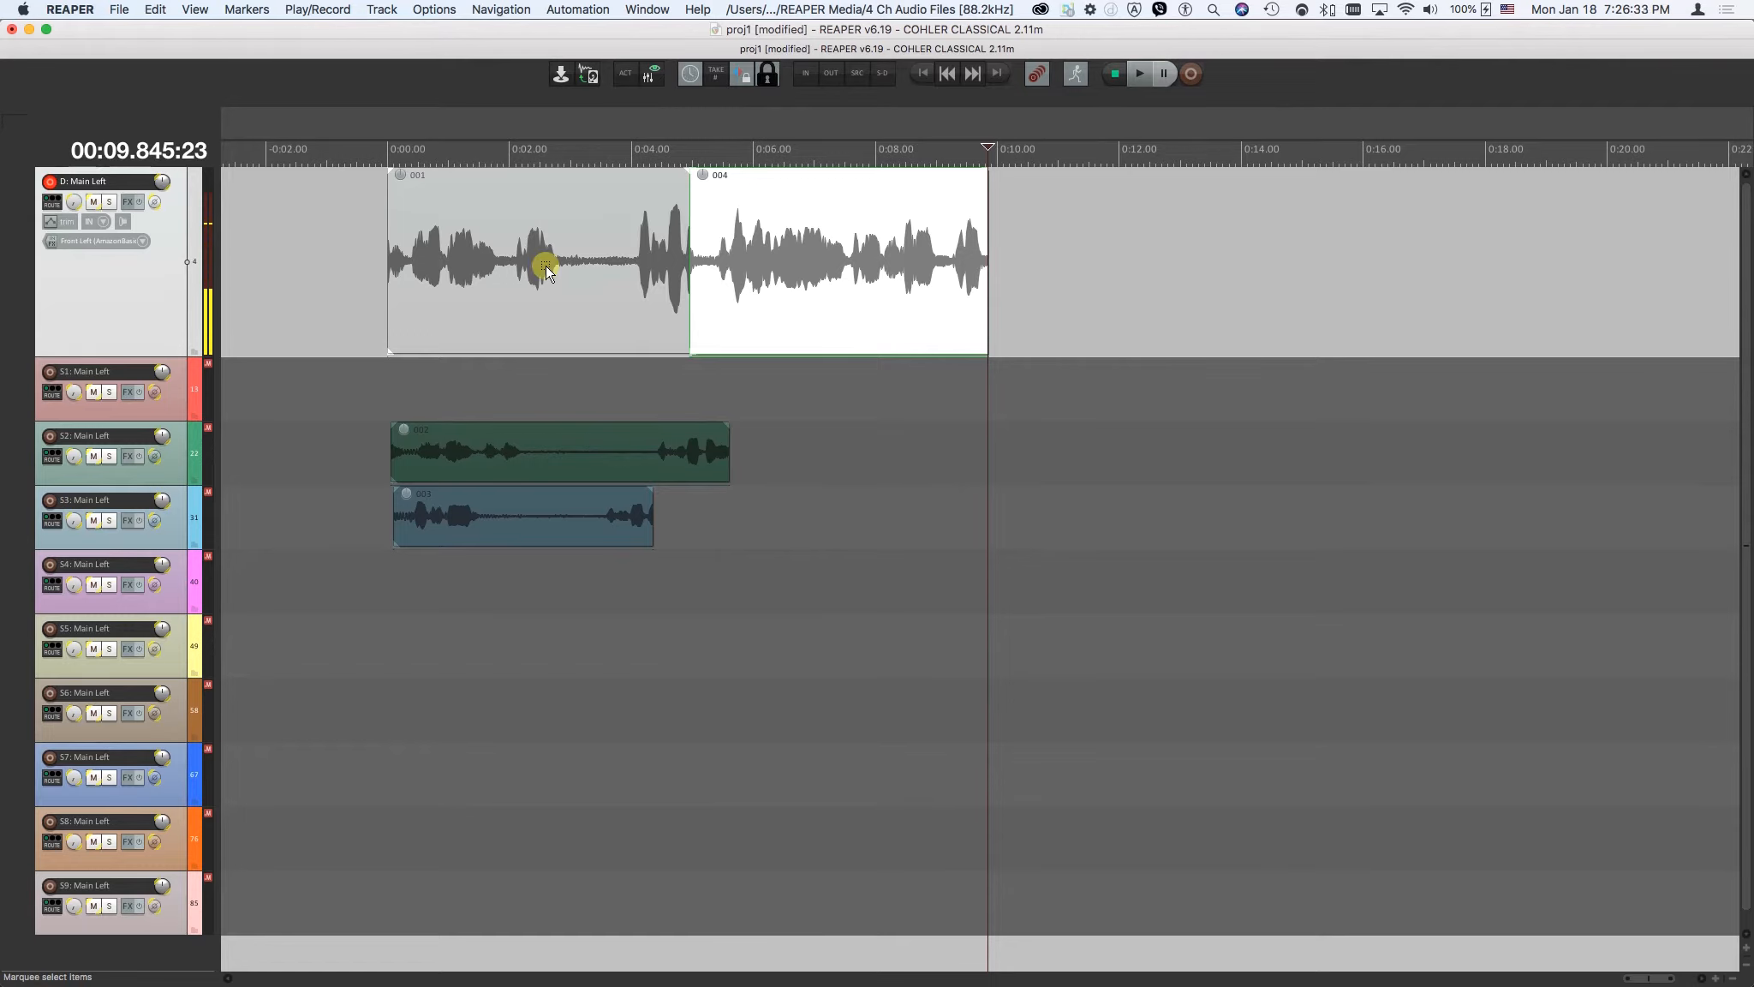
# Step: Record a short destination take in the gap before the first one, starting at about -1.32 seconds
pyautogui.hscroll(-5, 546, 265)
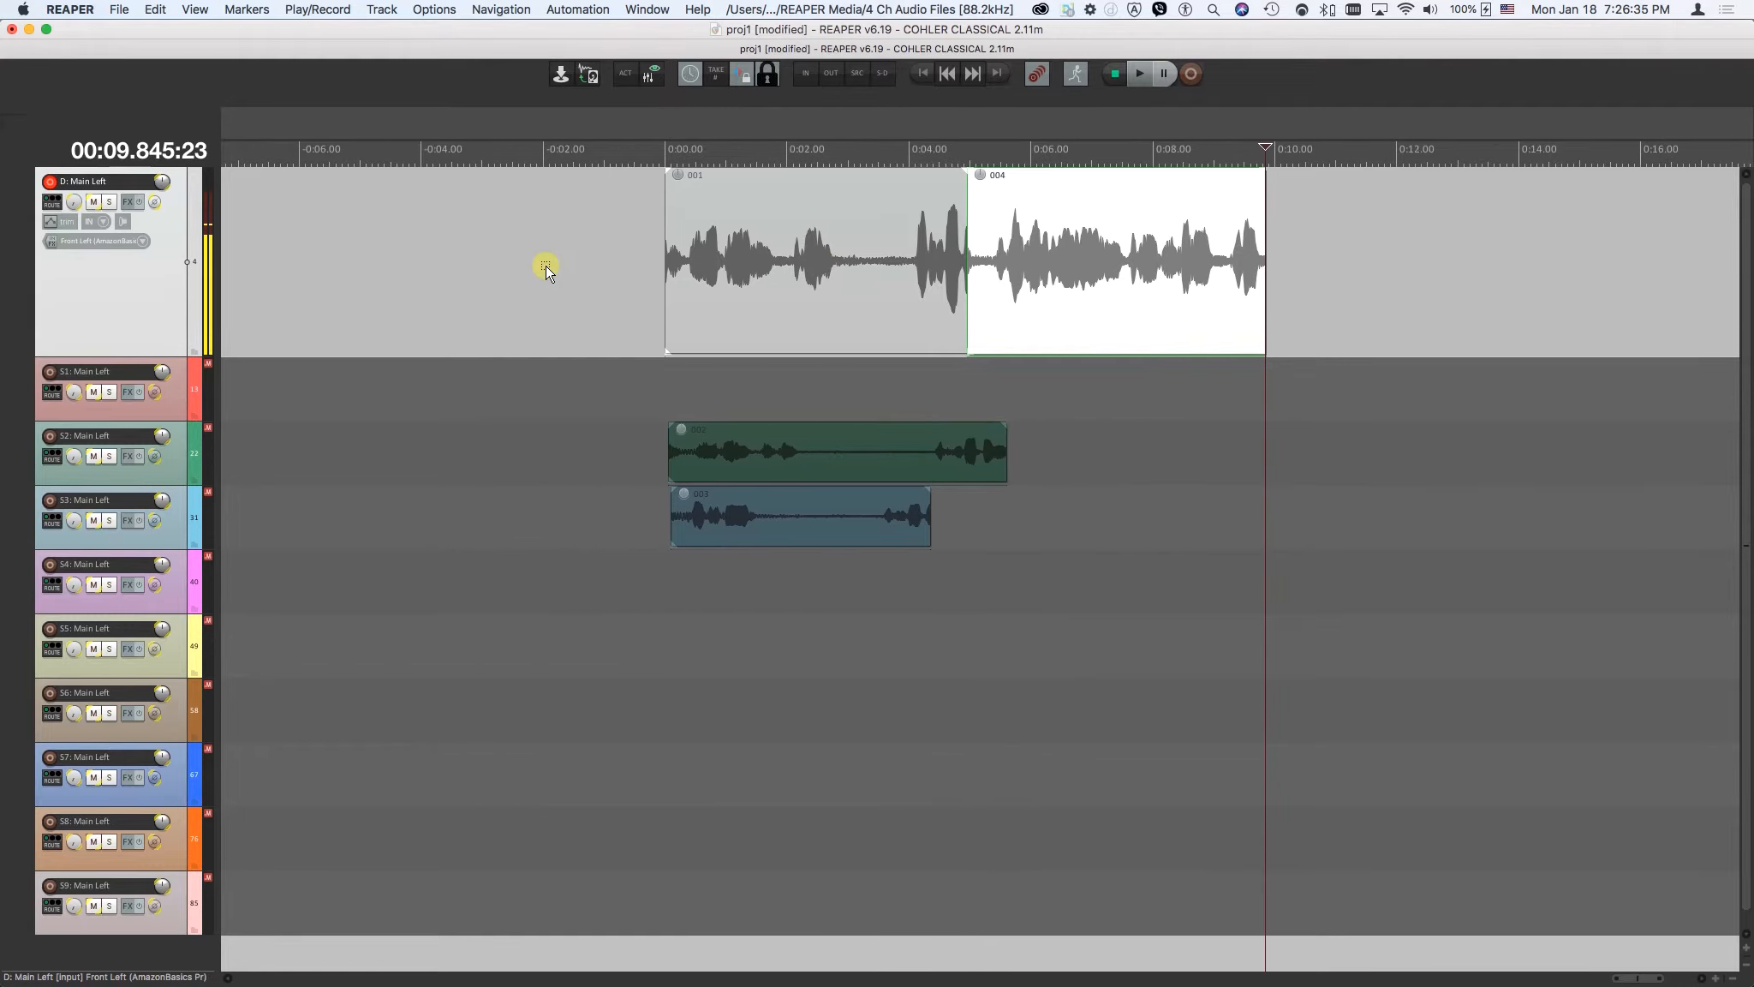
pyautogui.click(585, 269)
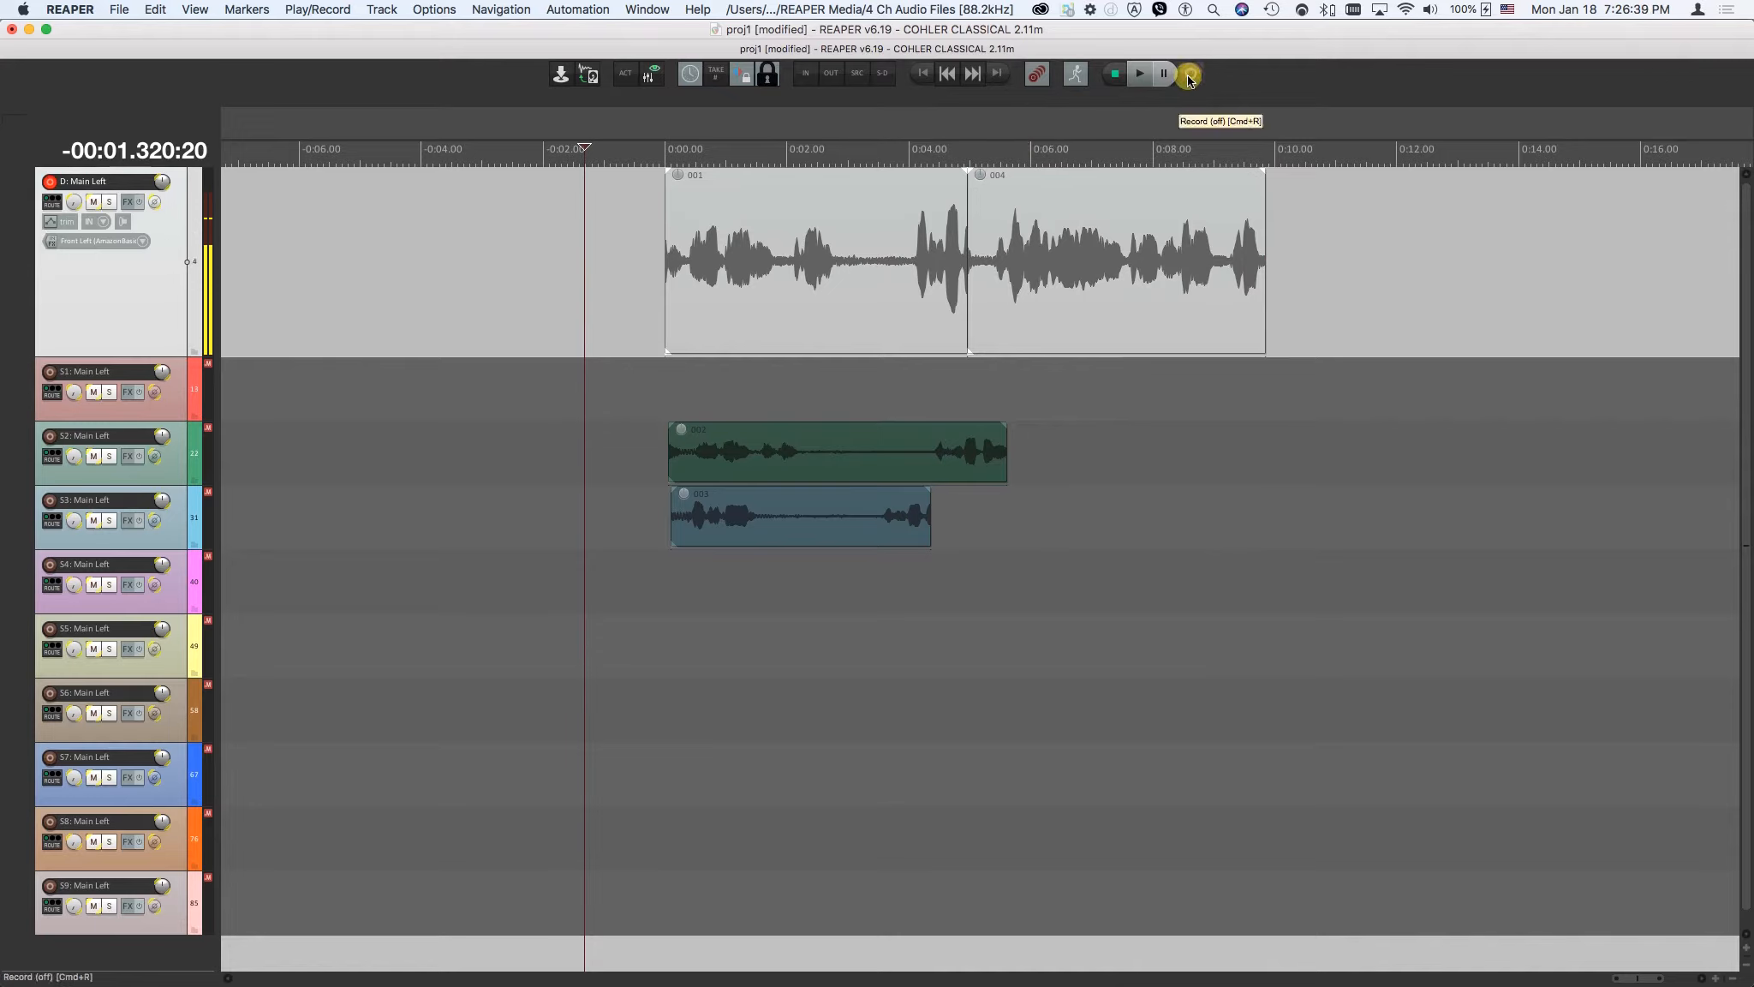
pyautogui.click(1189, 79)
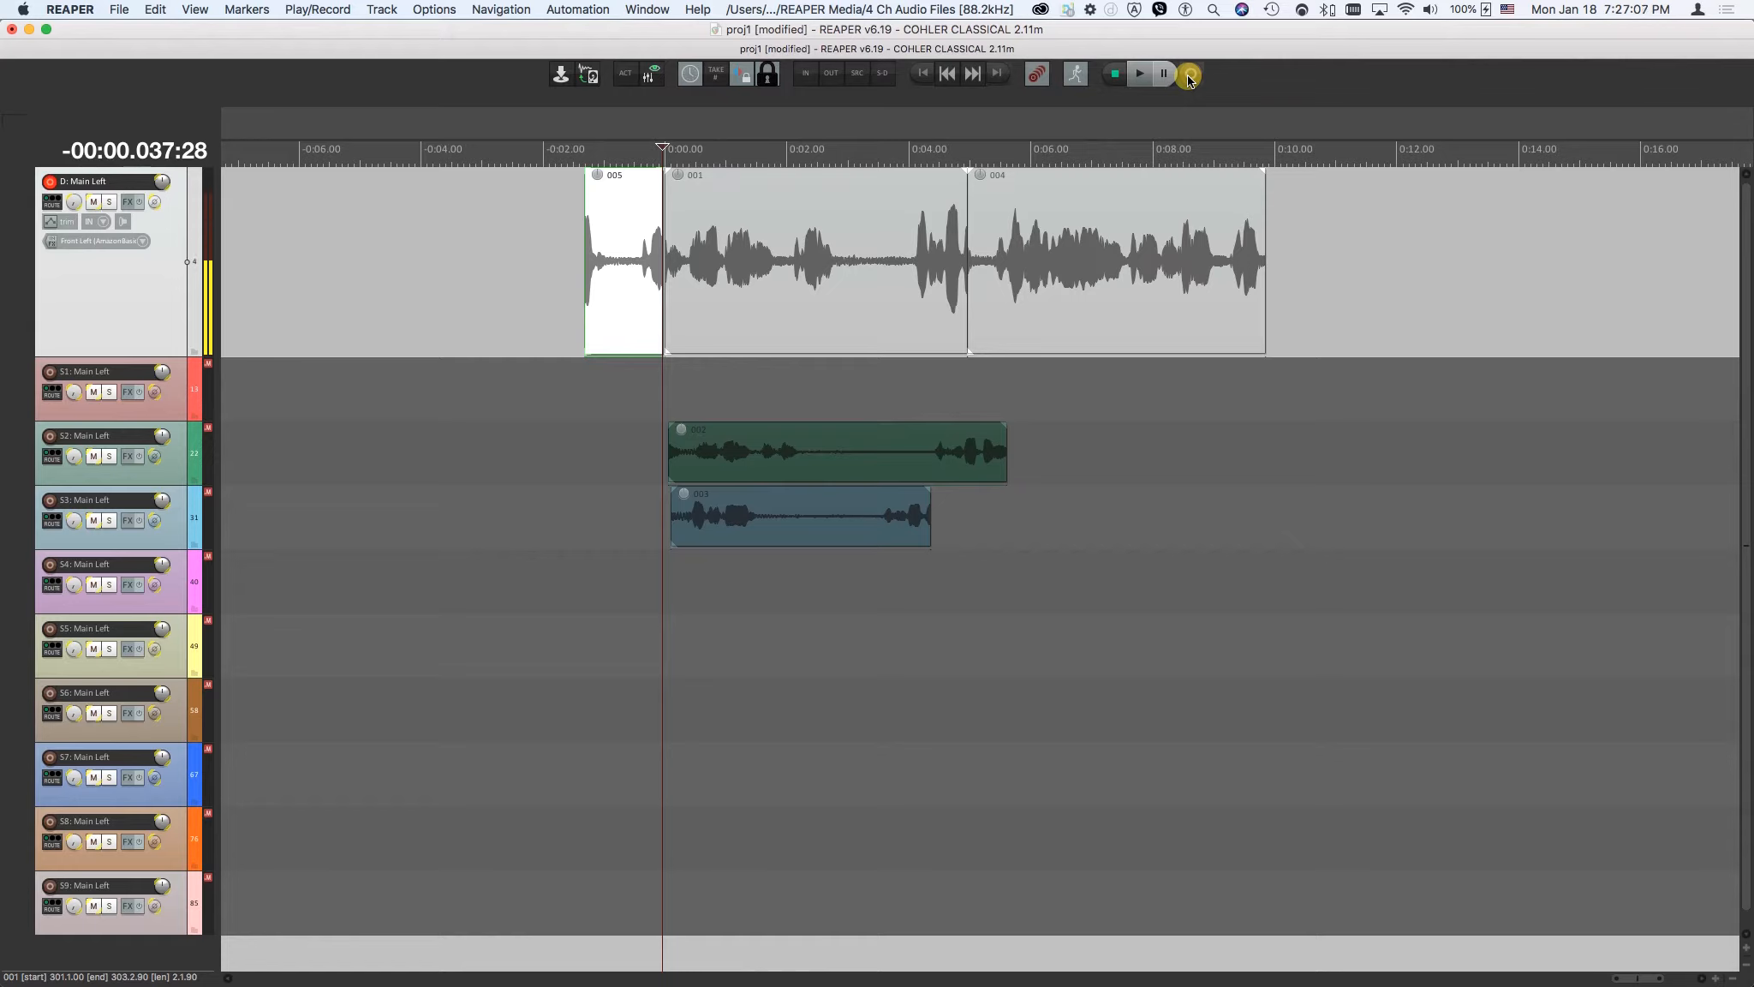
# Step: Set the recording input channel numbers to 4,3,2,1
pyautogui.click(314, 10)
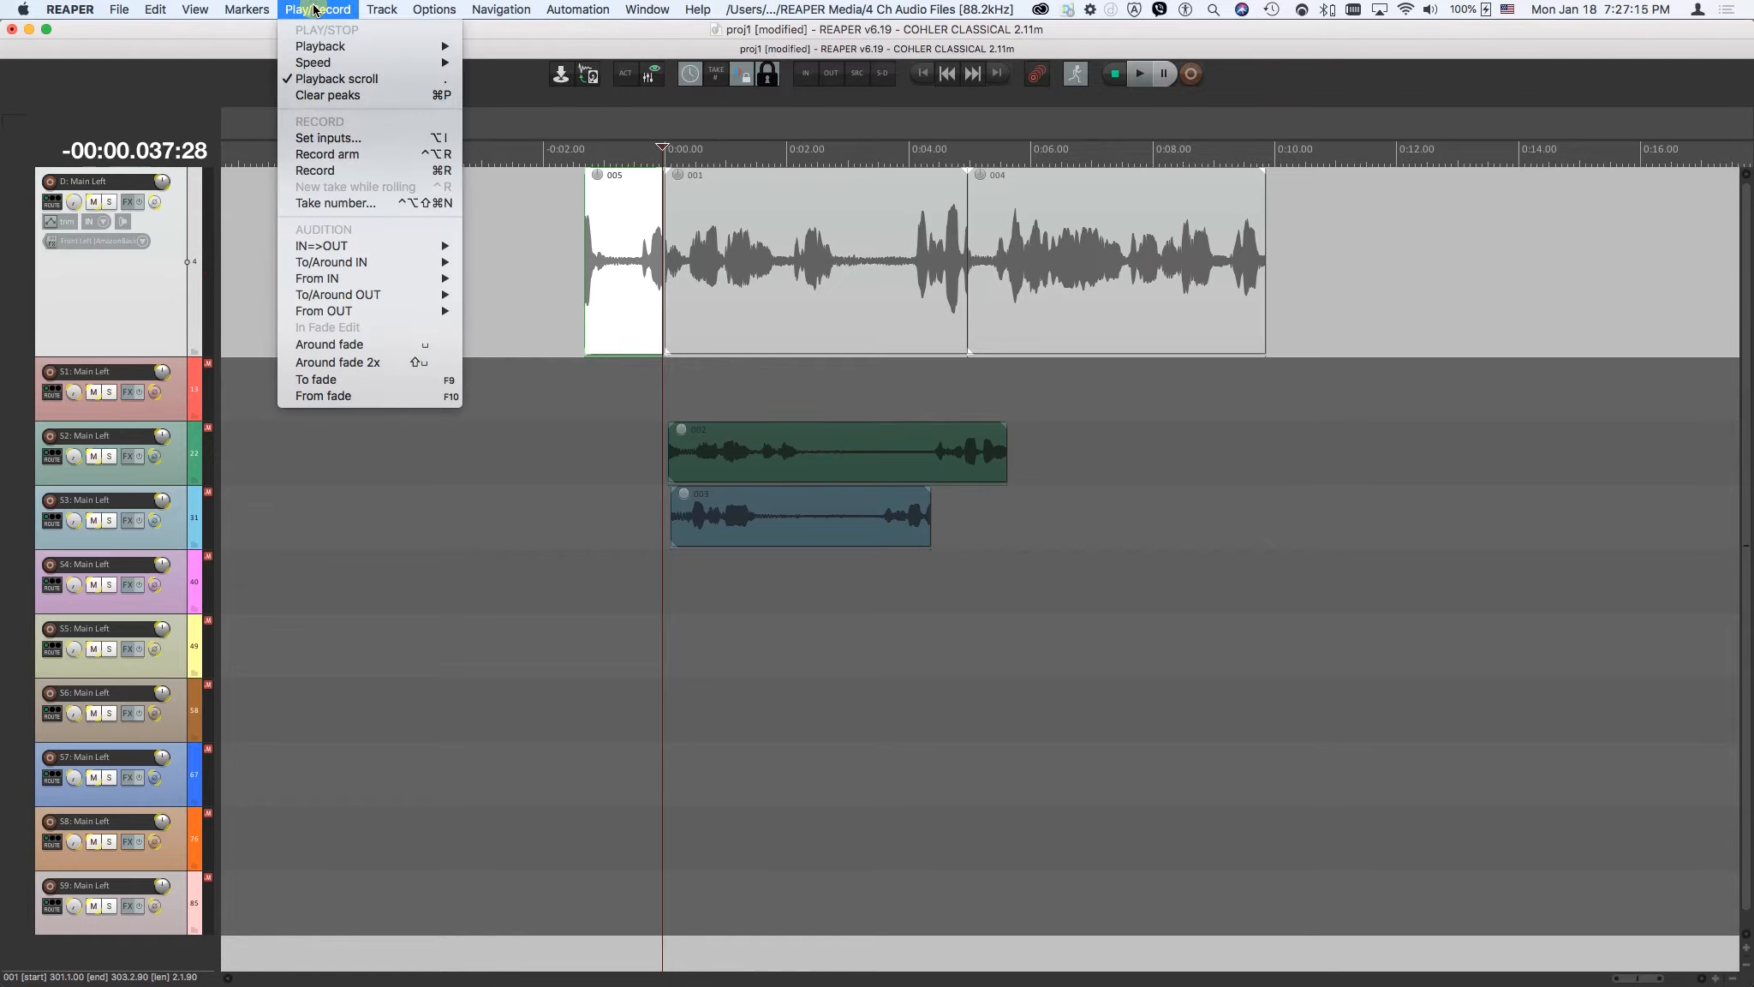
pyautogui.click(329, 138)
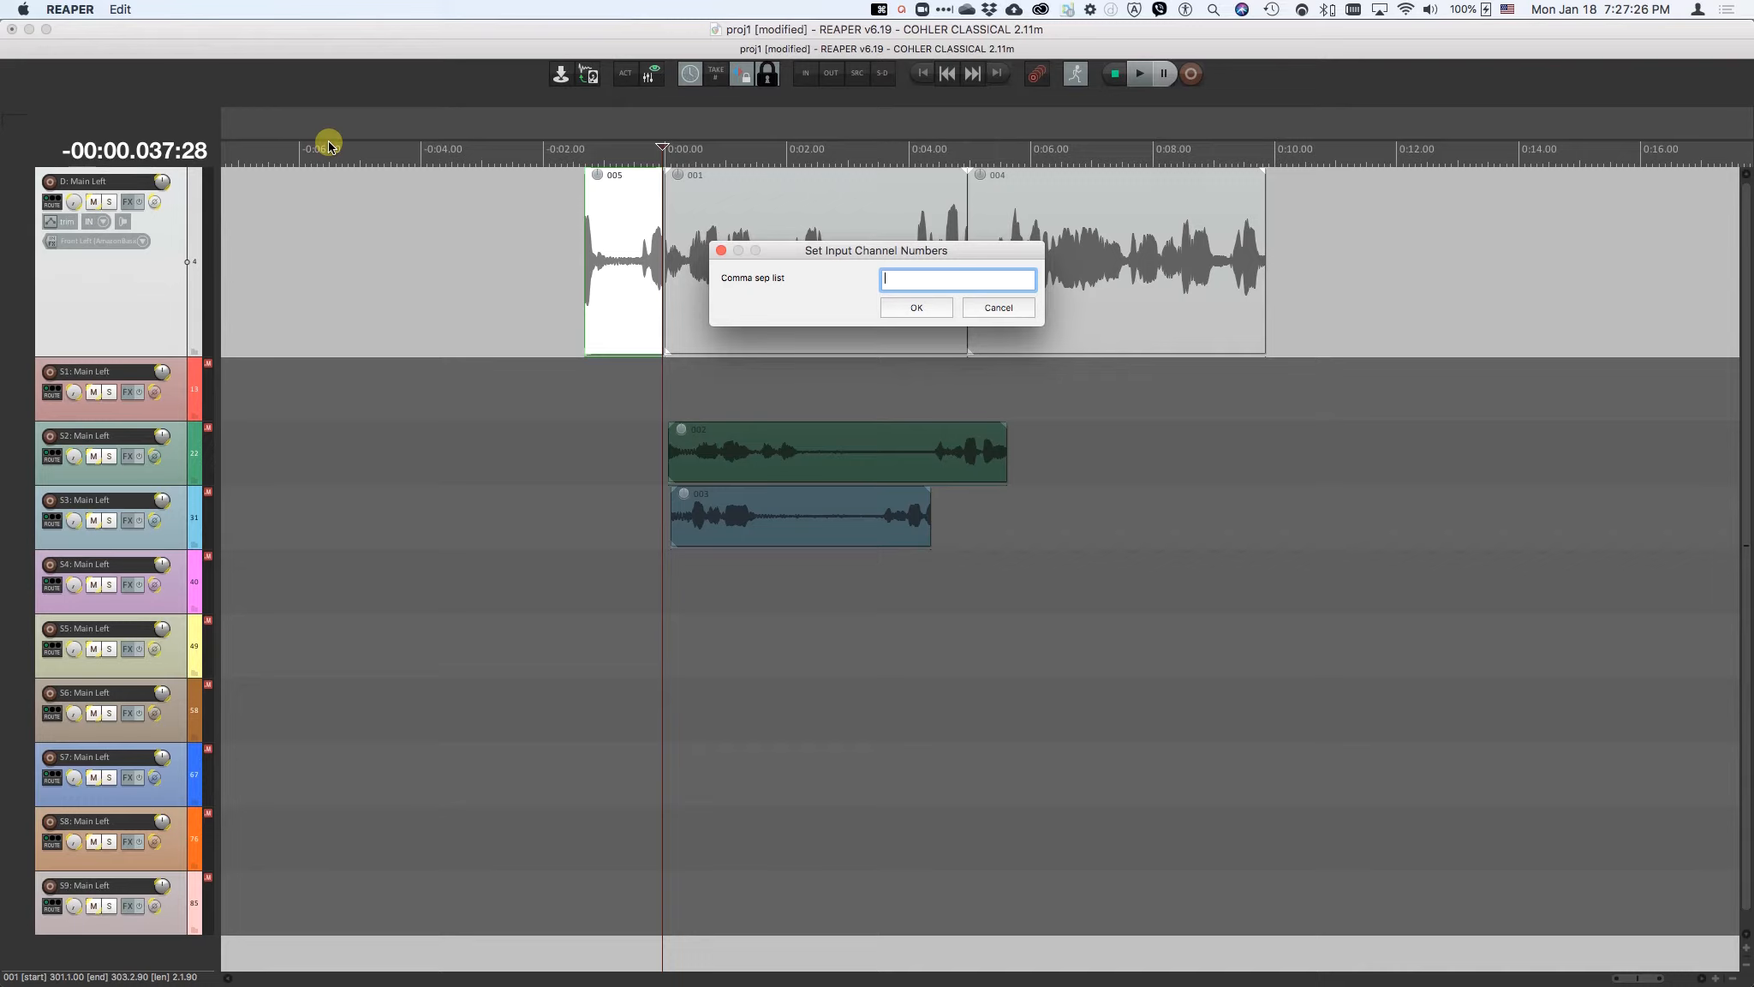
pyautogui.write('4,3,2,')
pyautogui.write('1')
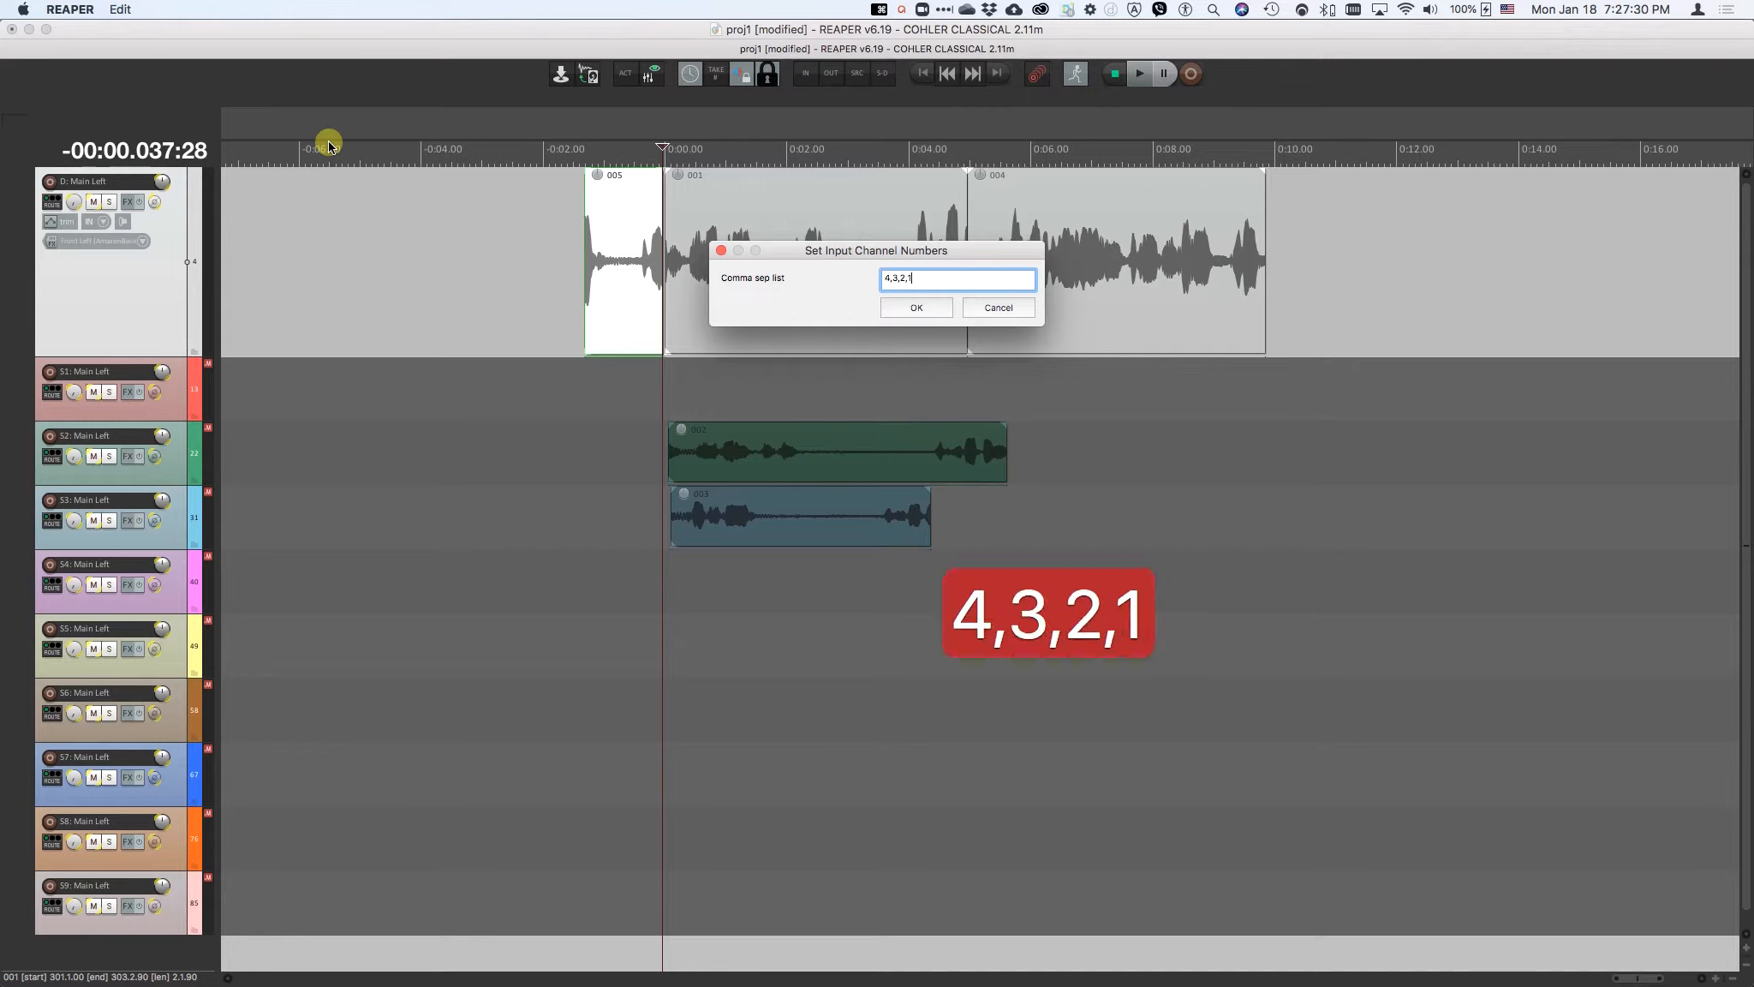
pyautogui.press('Return')
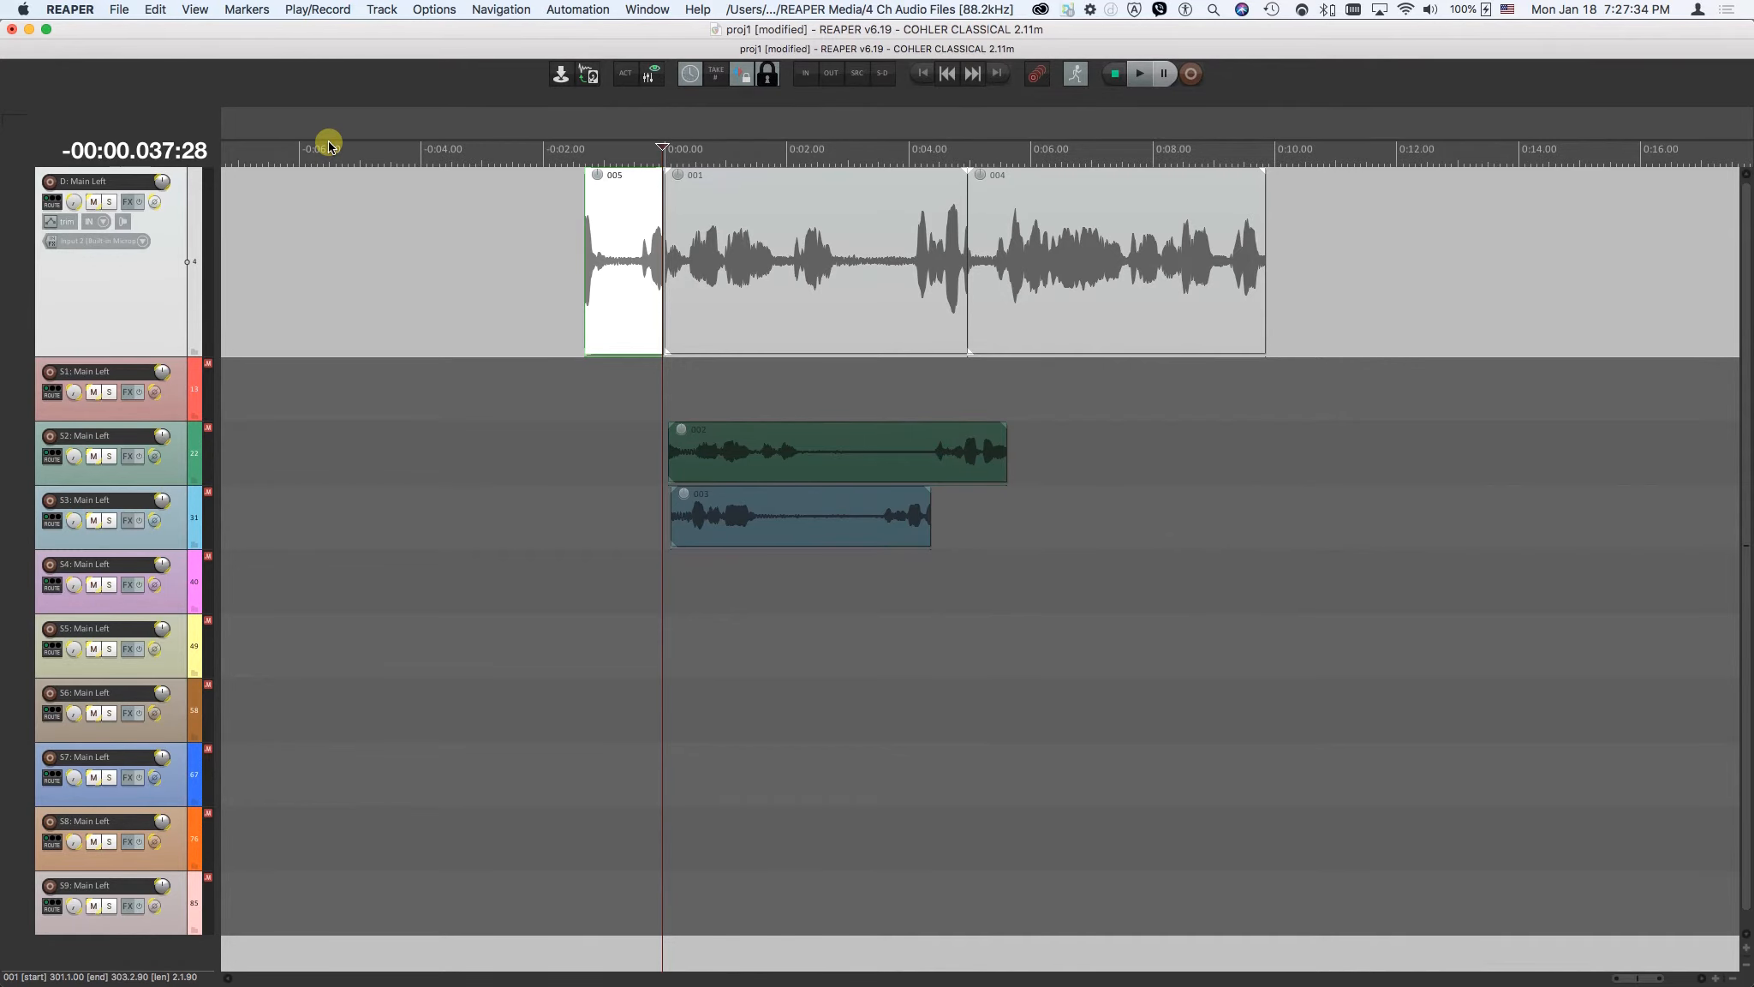
# Step: Show the mixer and reveal the child tracks of the D: Main and D: Room groups
pyautogui.press('super+m')
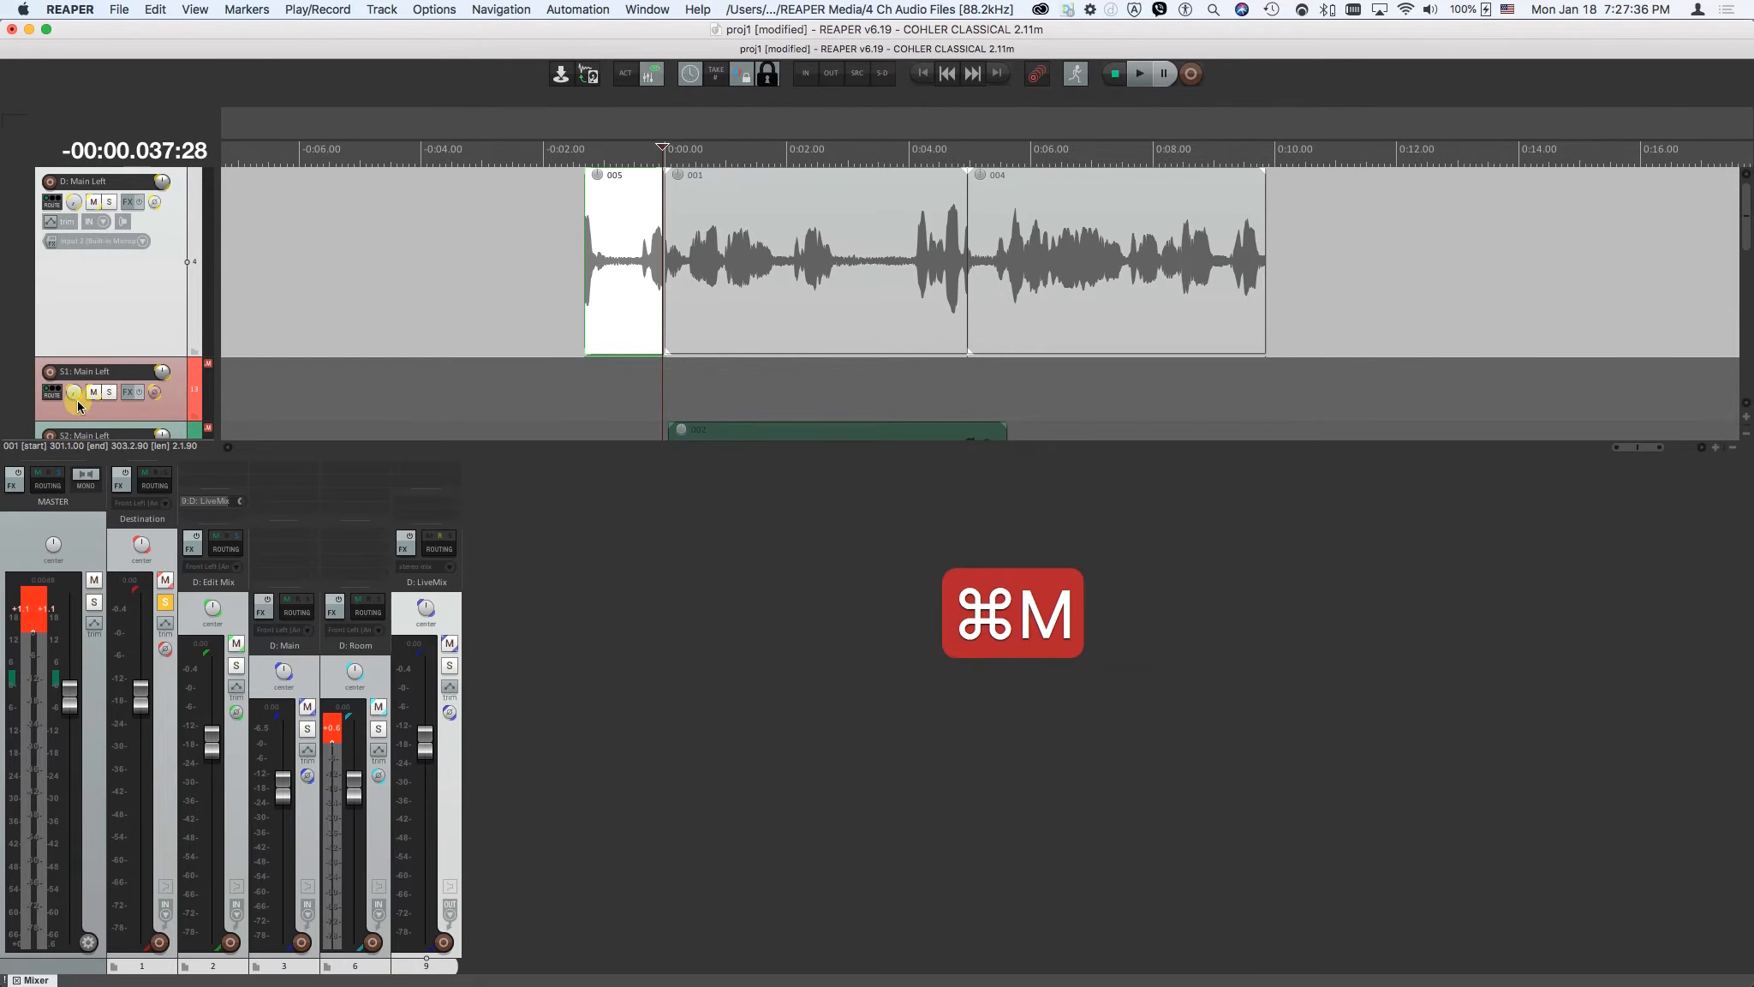
pyautogui.click(297, 666)
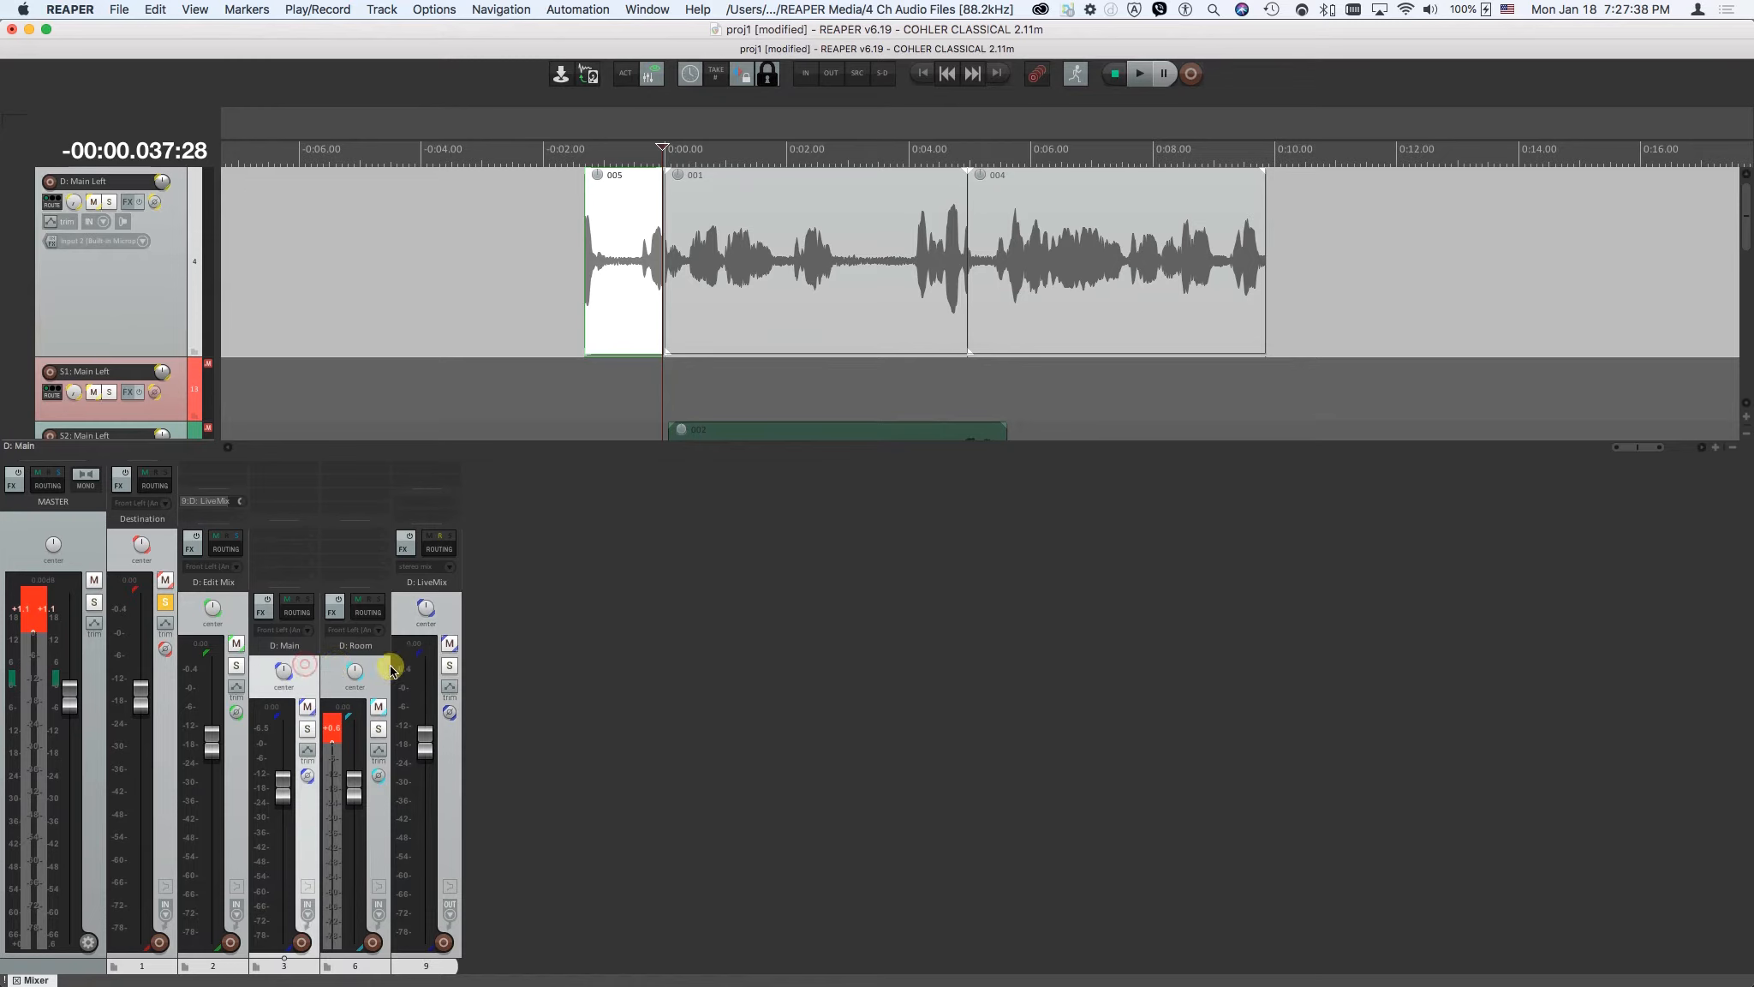
pyautogui.press('shift+super+h')
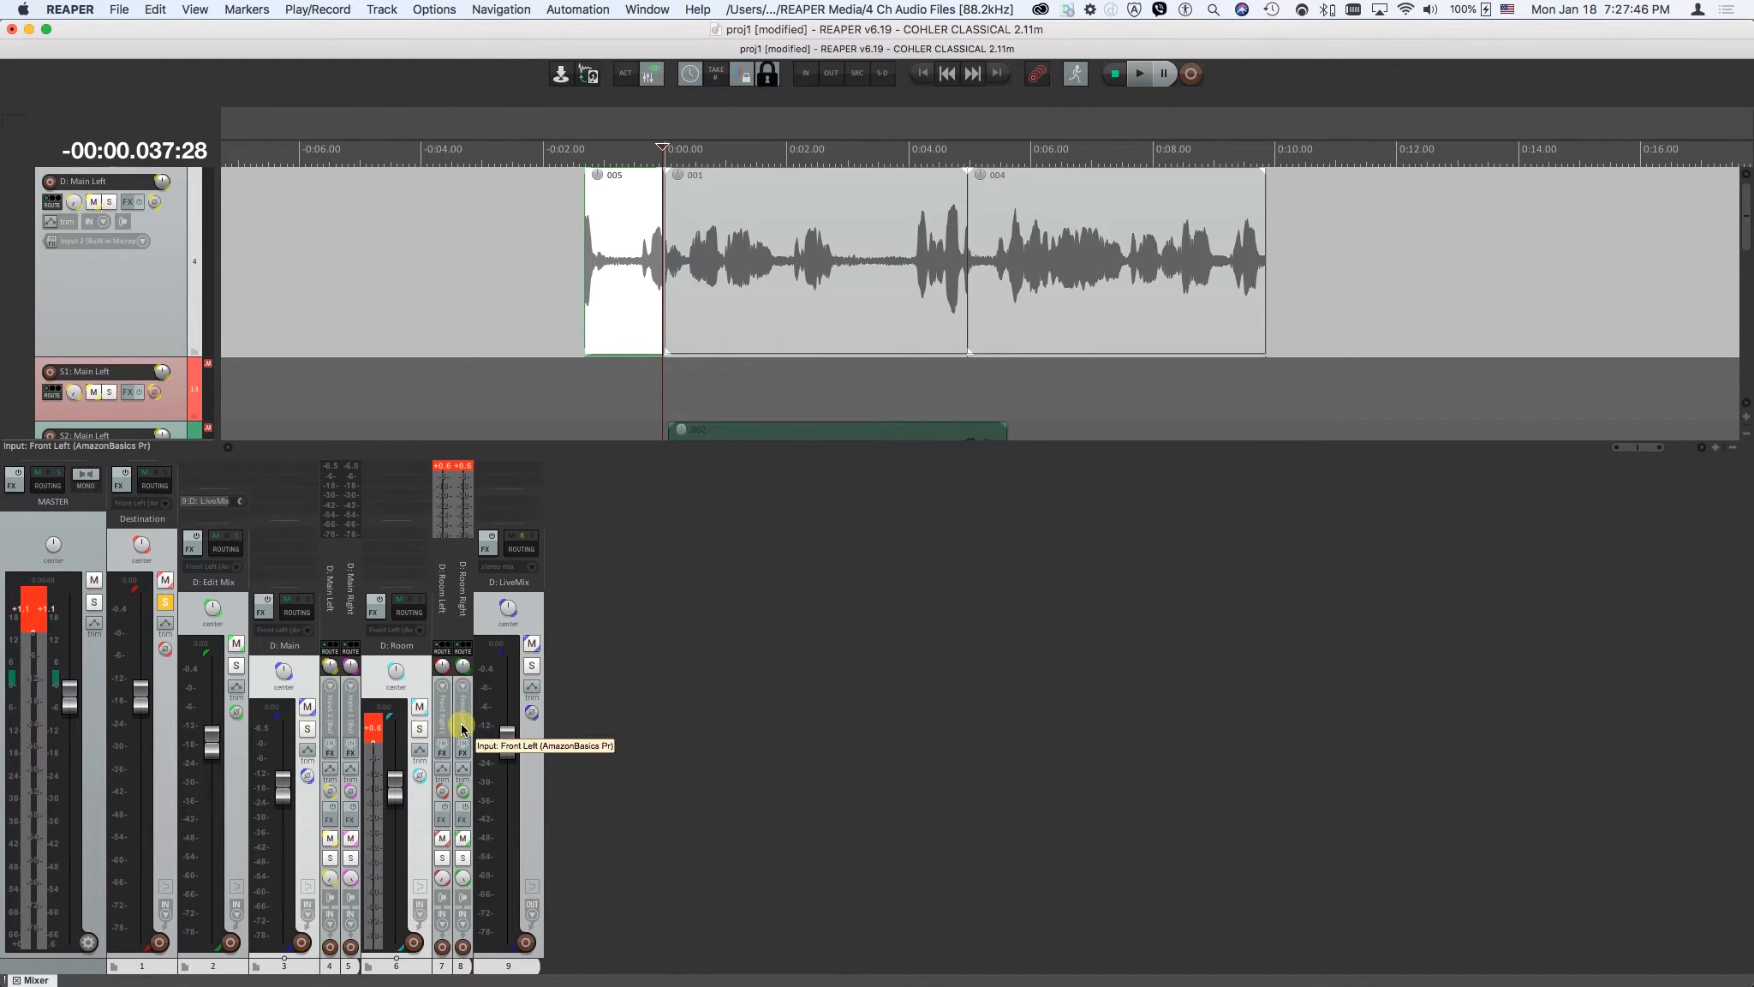
# Step: Check the mono input assignment of the D: Main Left track
pyautogui.click(144, 242)
pyautogui.moveTo(201, 249)
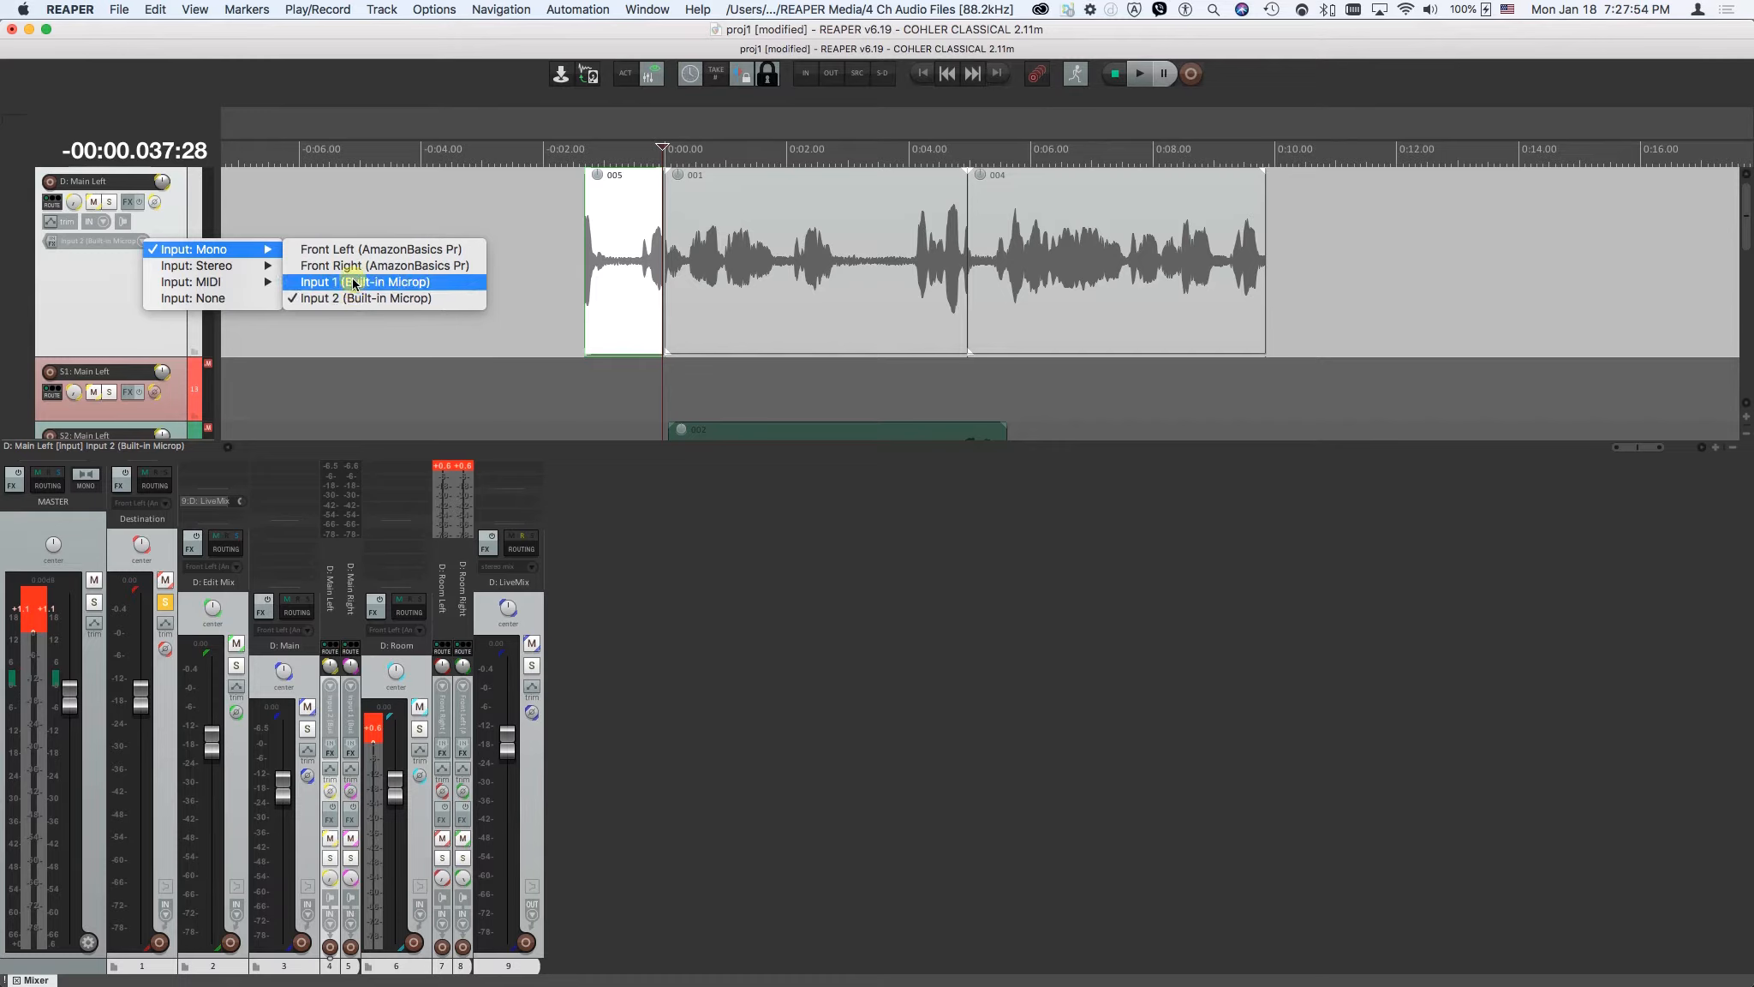
pyautogui.click(349, 248)
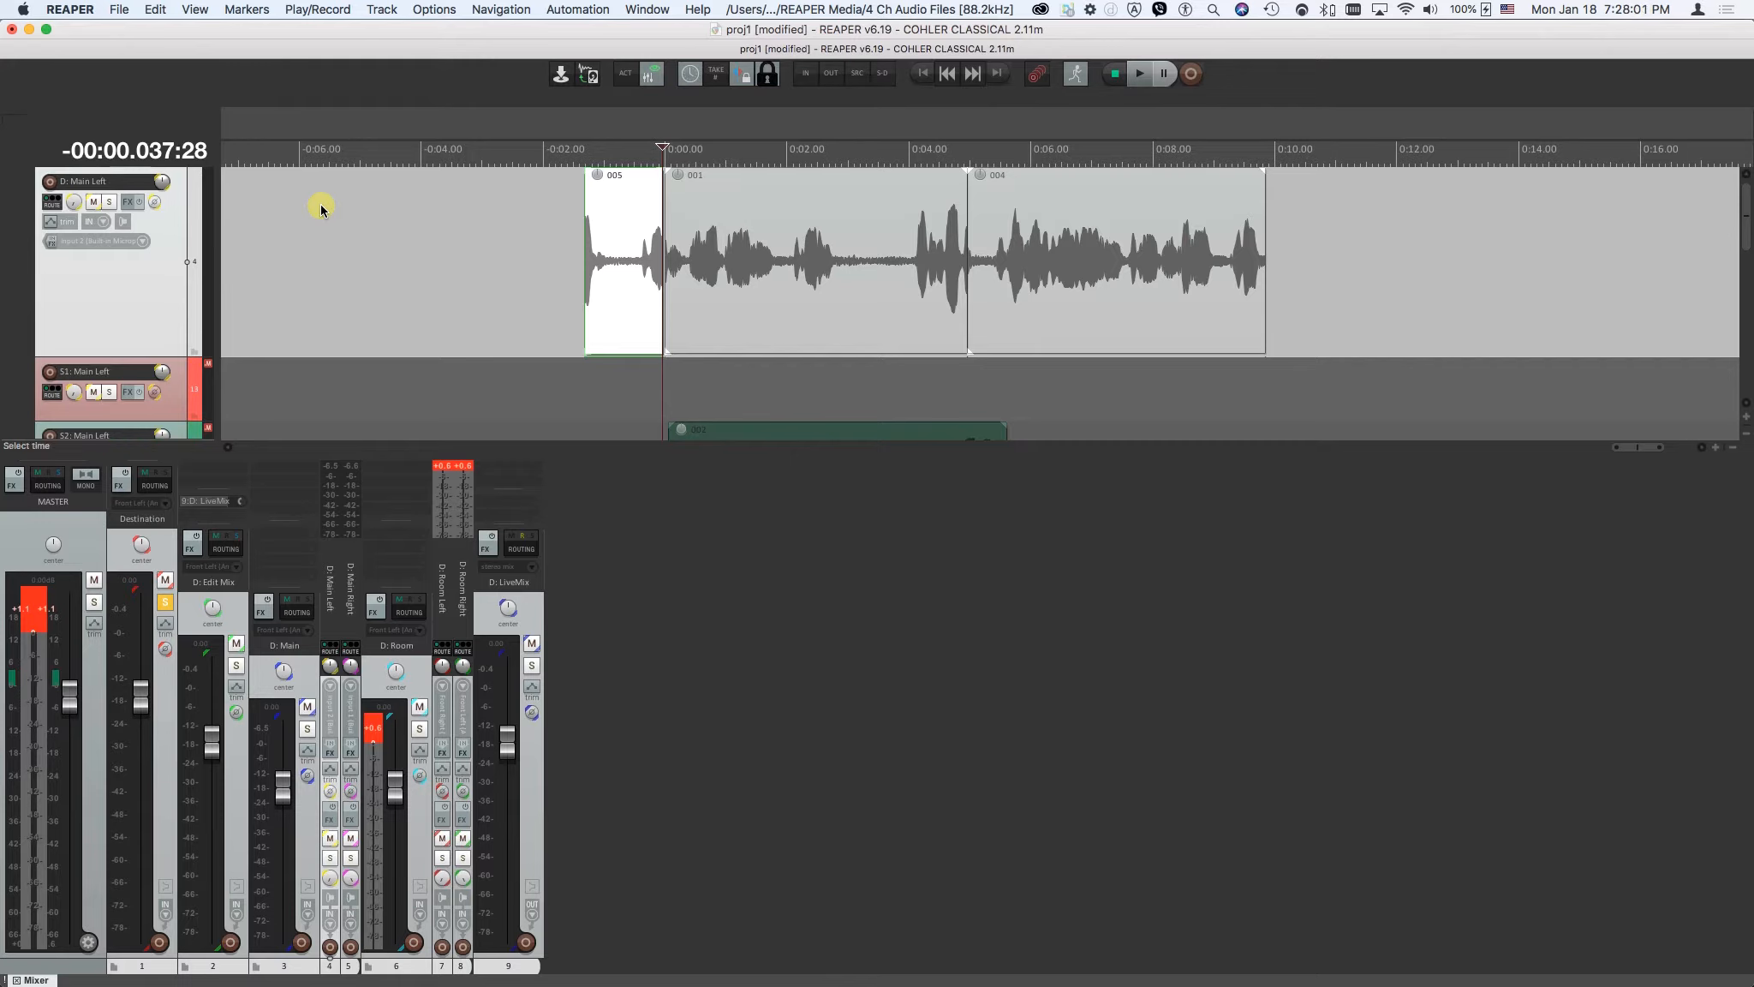
# Step: Set the recording input channel numbers to 1,3,2,4 and hide the mixer
pyautogui.hotkey('alt', 'i')
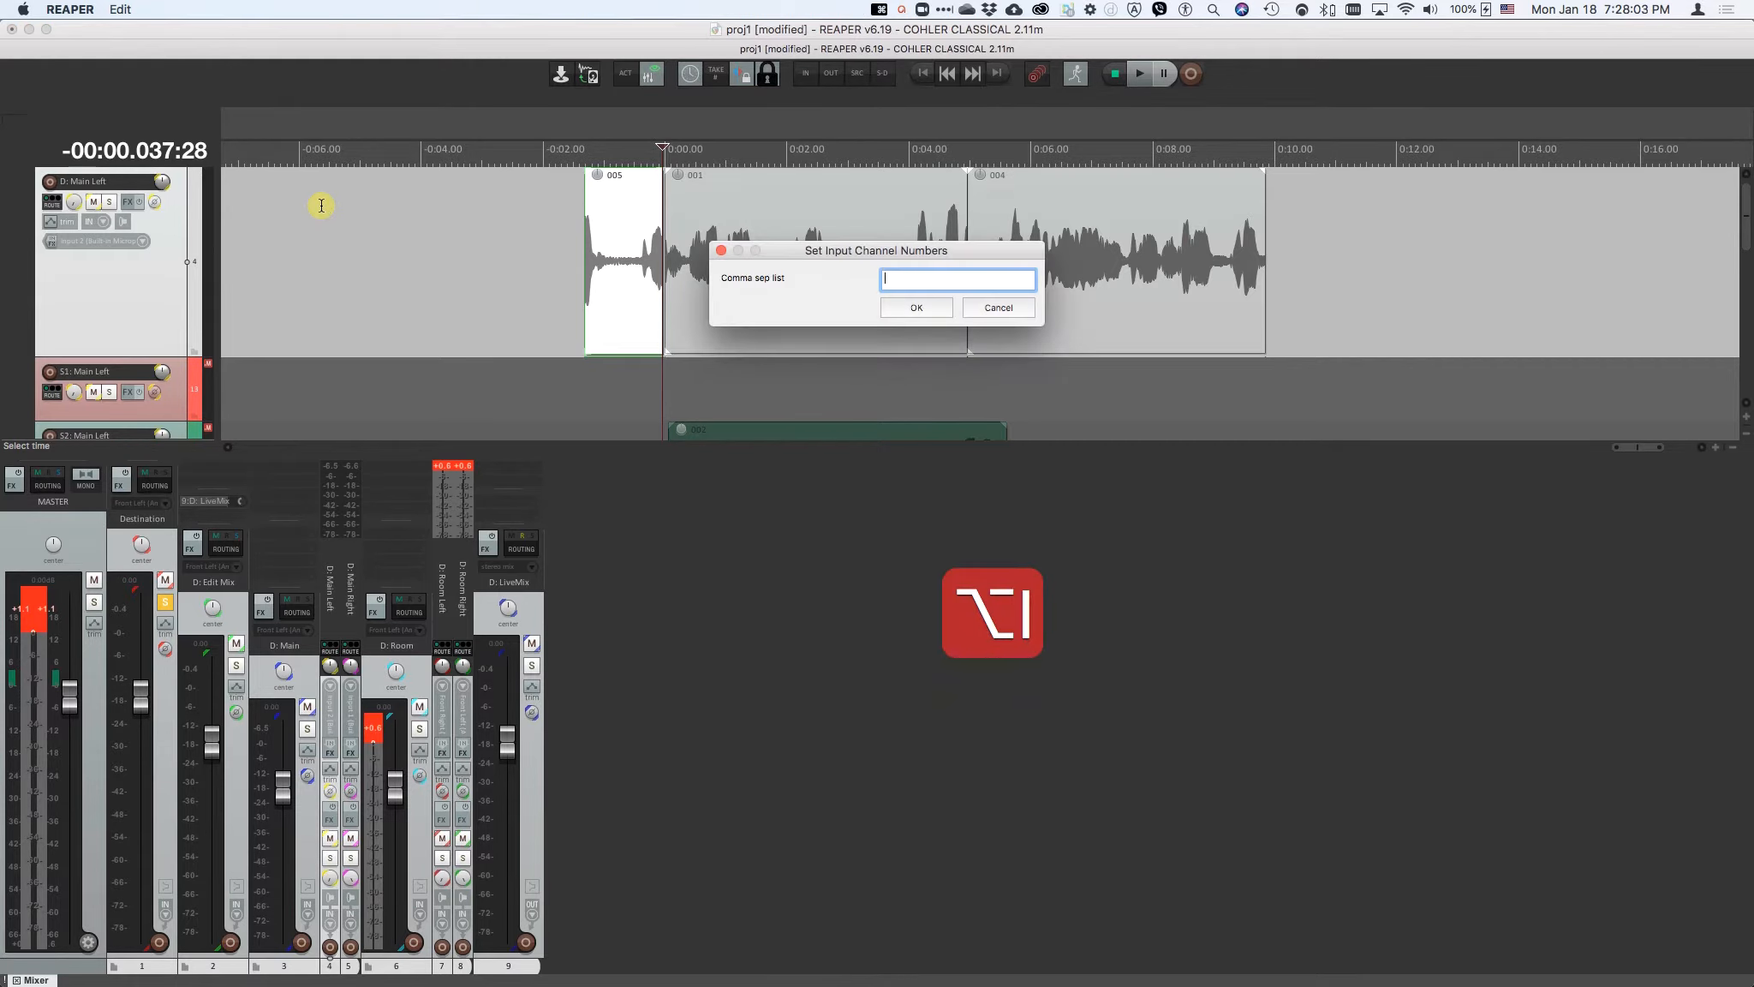
pyautogui.write('1,3,')
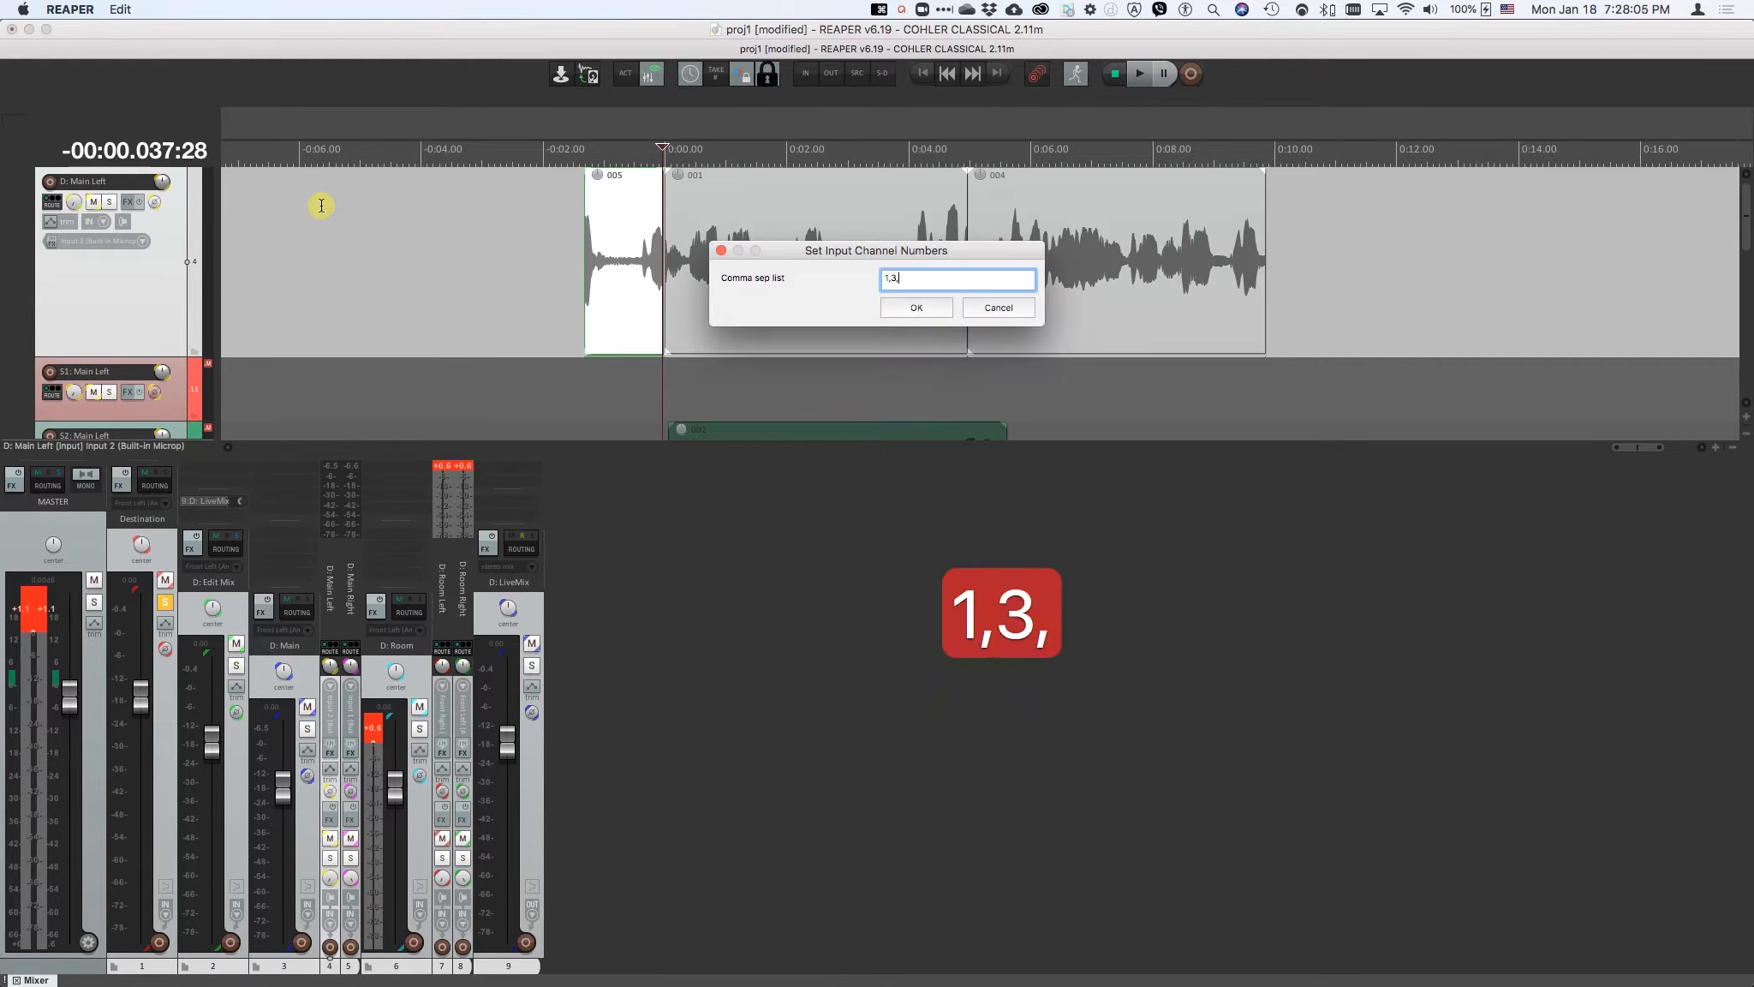
pyautogui.write('2,4')
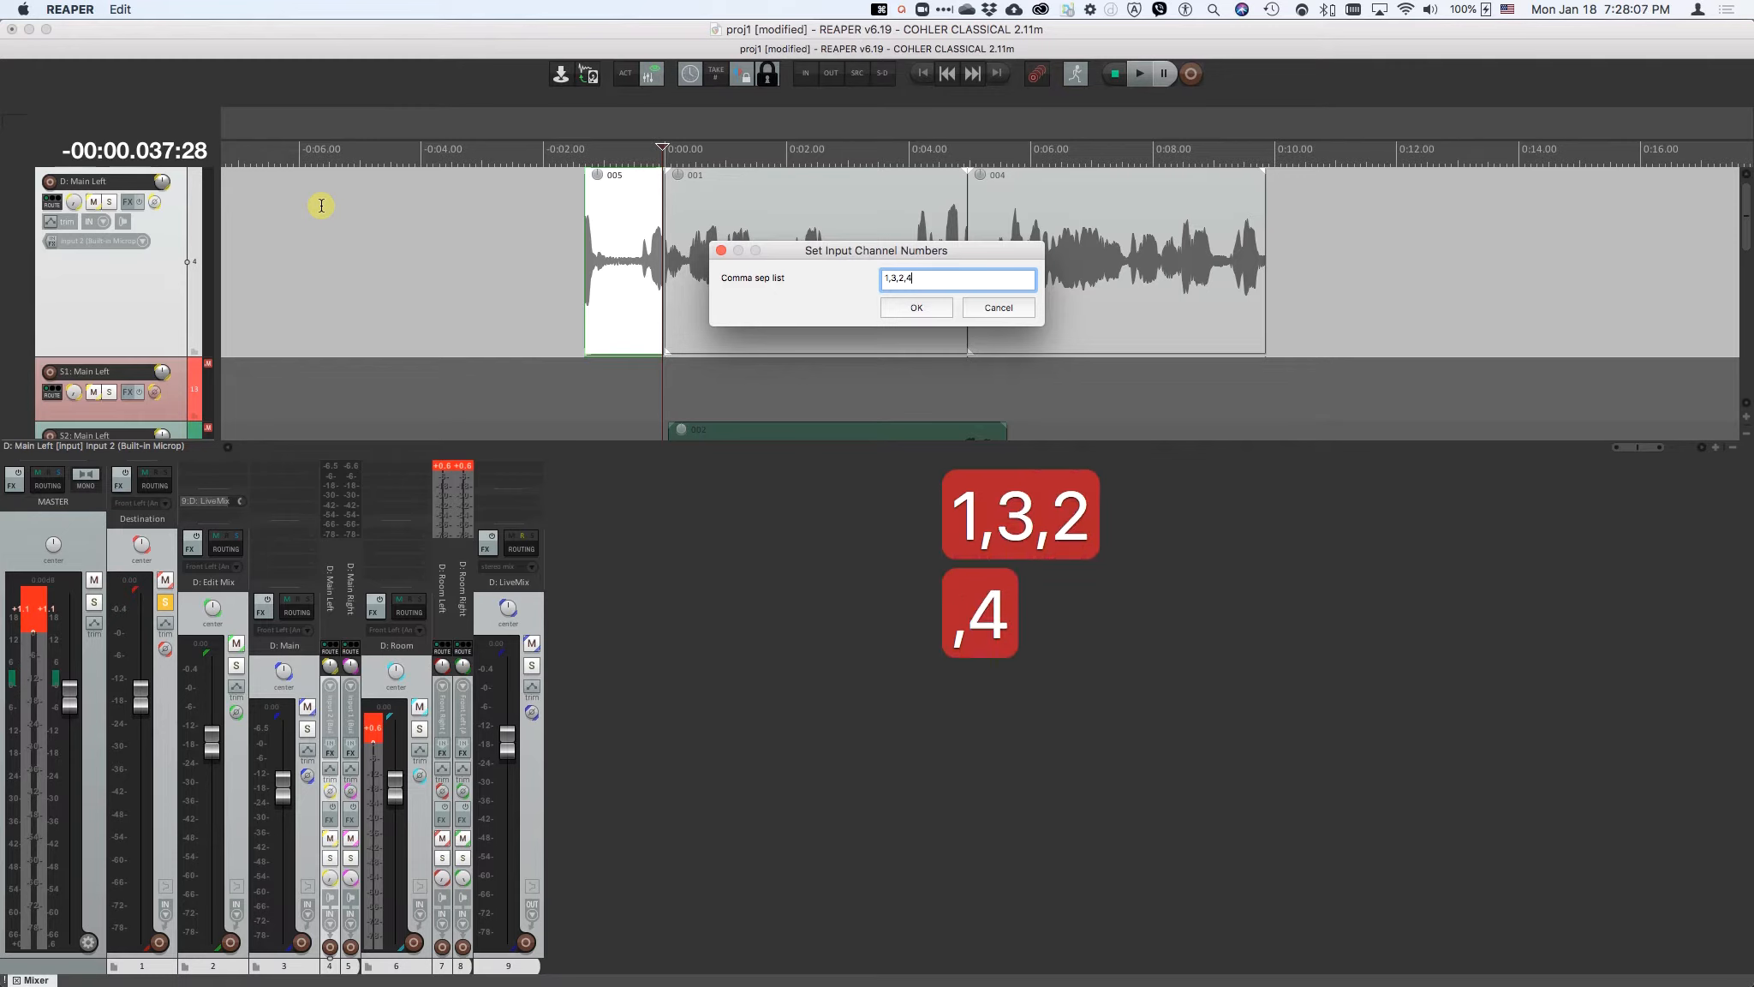
pyautogui.press('Return')
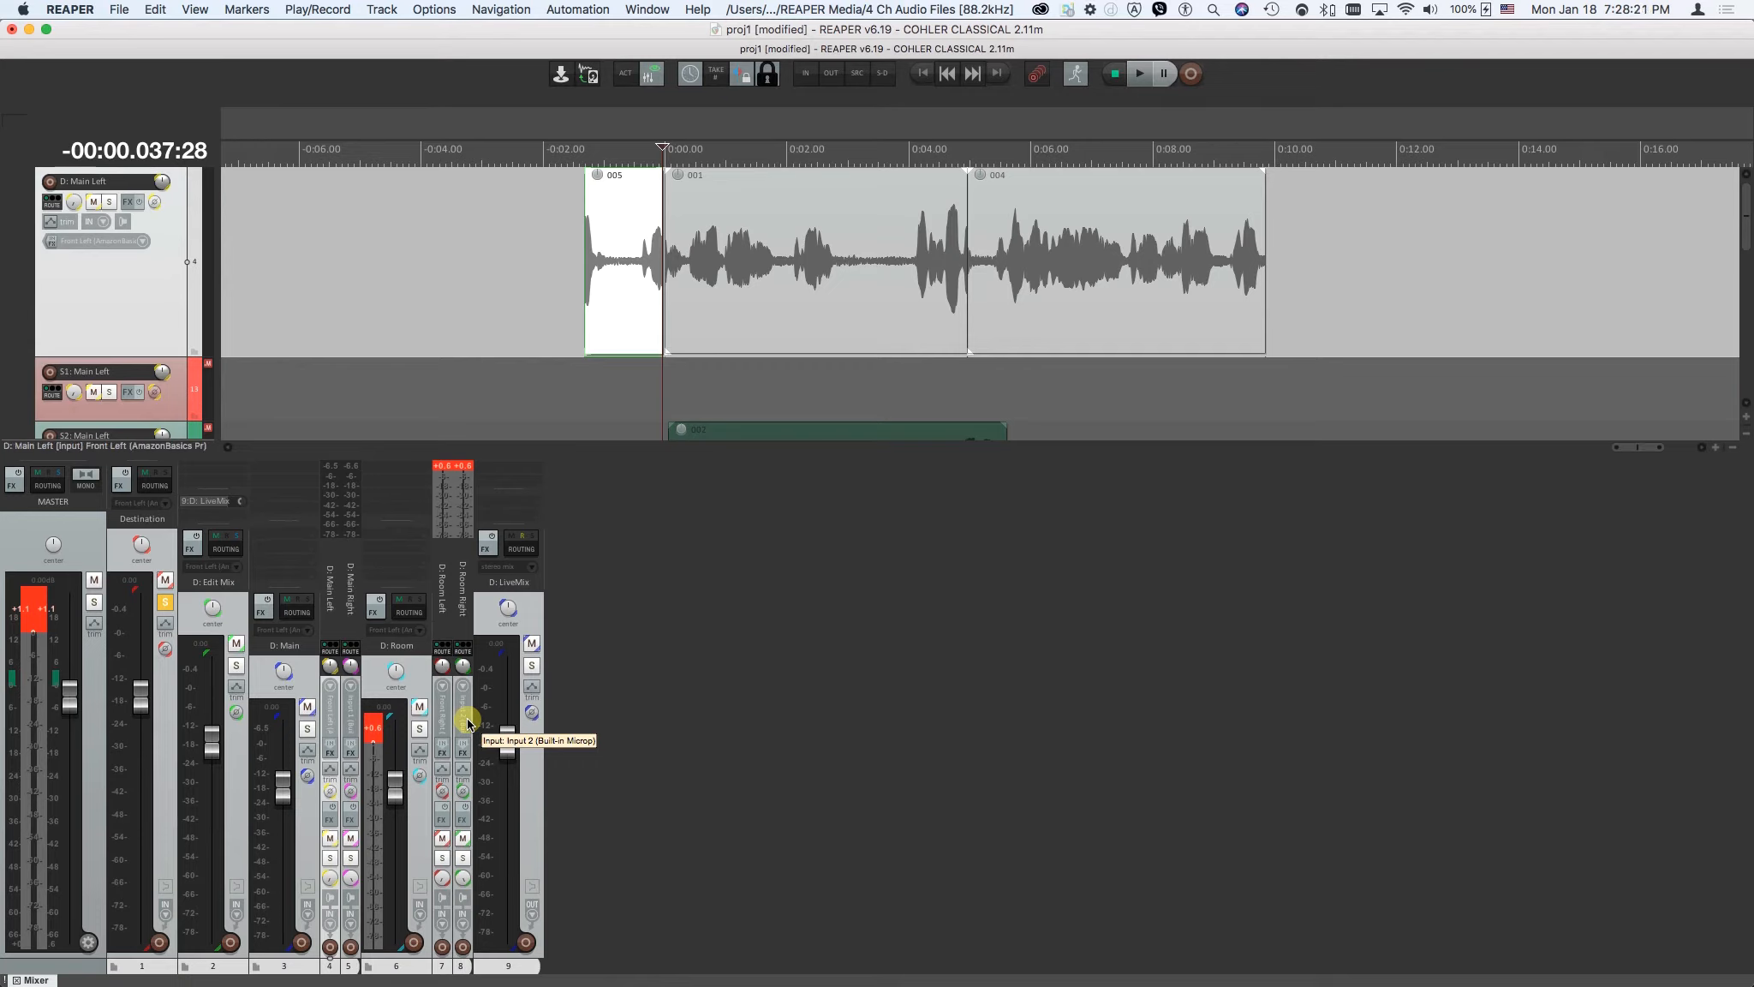
pyautogui.press('super+m')
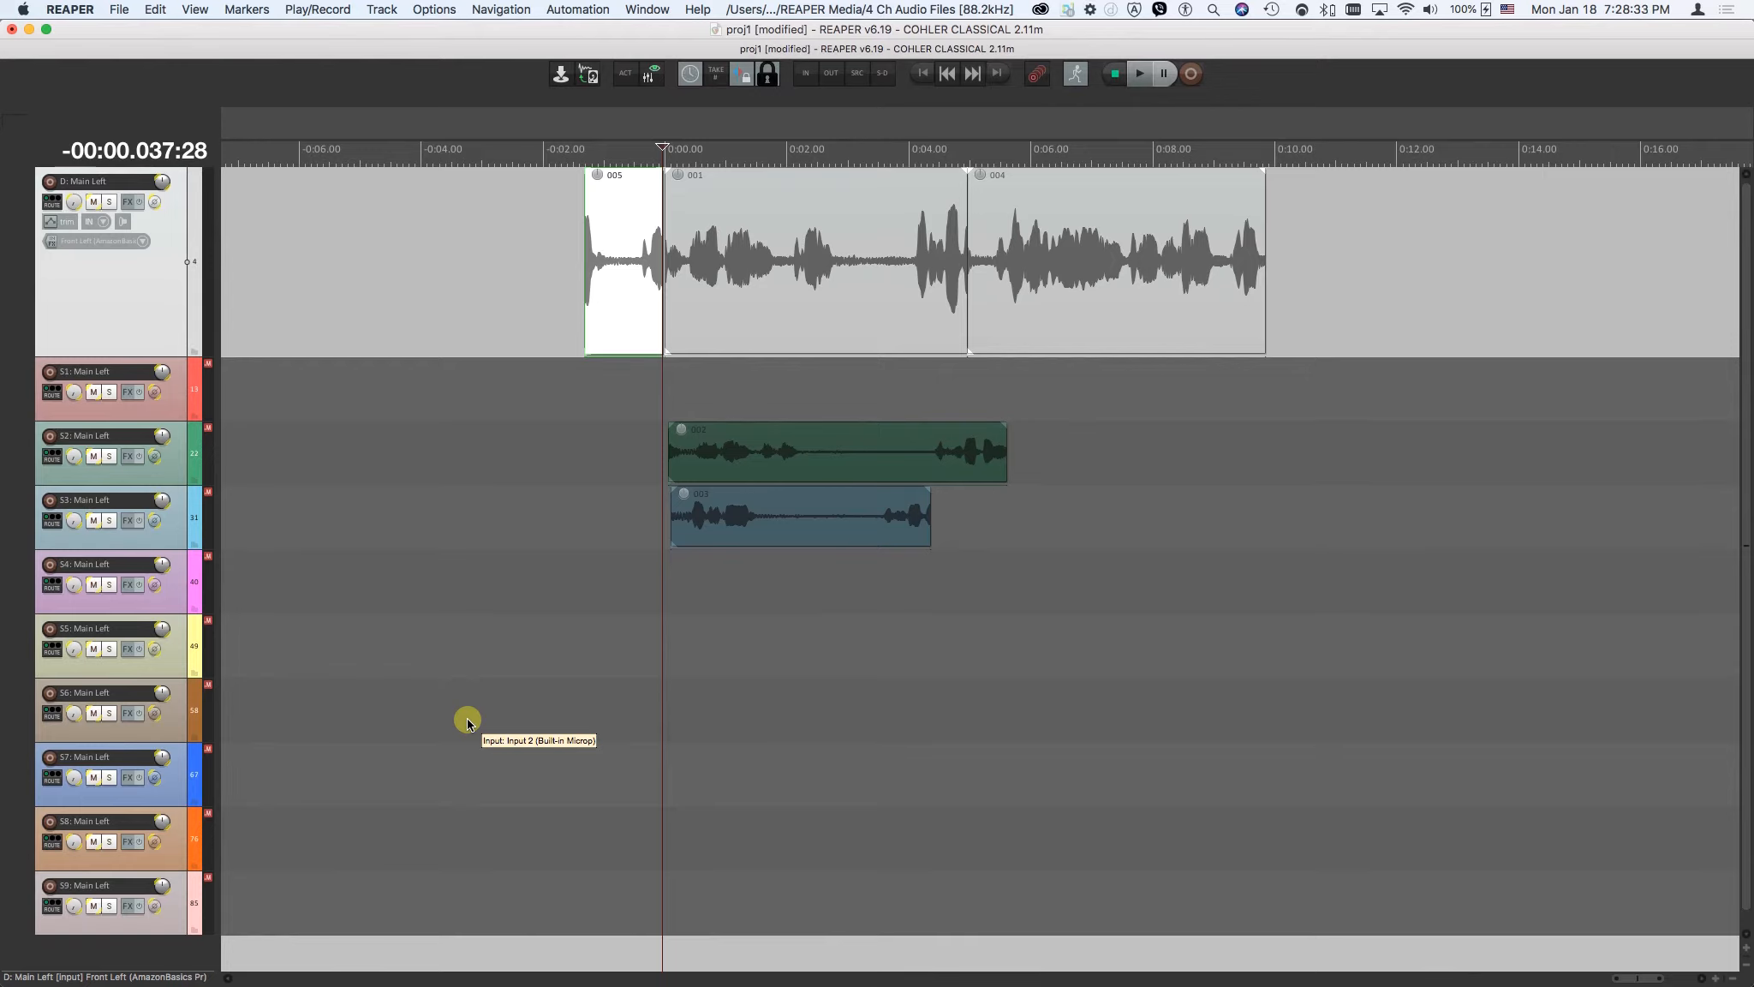
# Step: Start a new project and add three empty tracks
pyautogui.press('super+n')
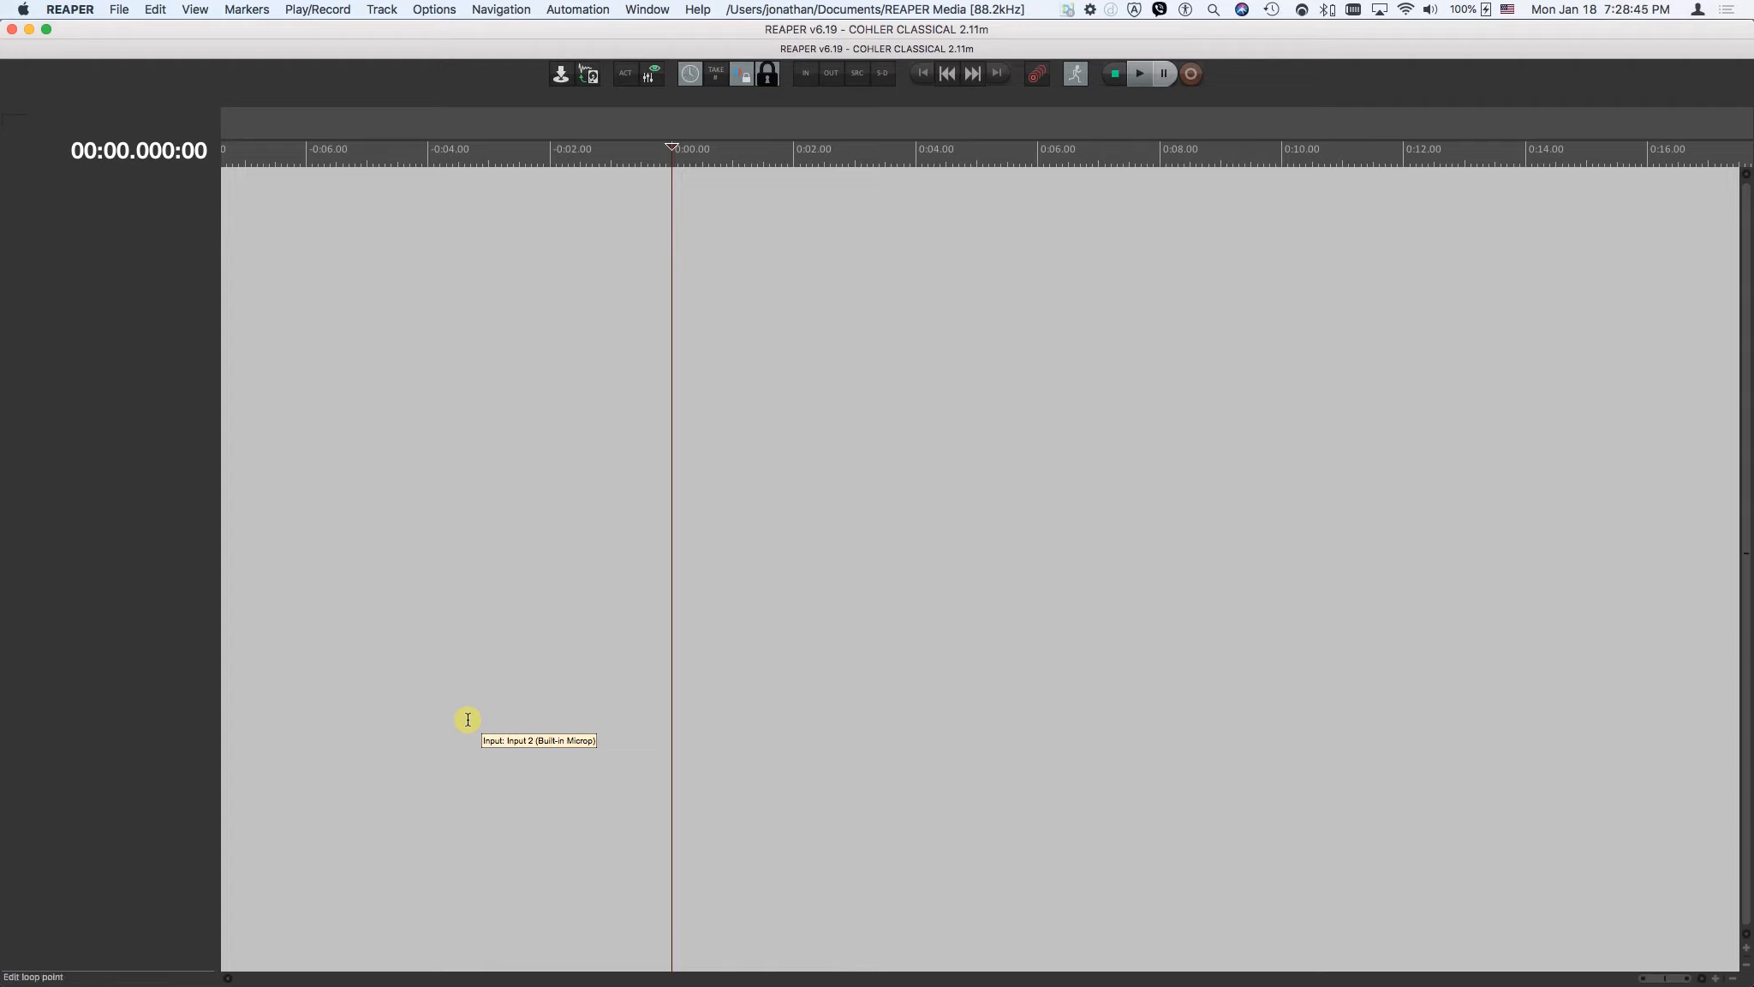
pyautogui.press('super+t')
pyautogui.press('super+t')
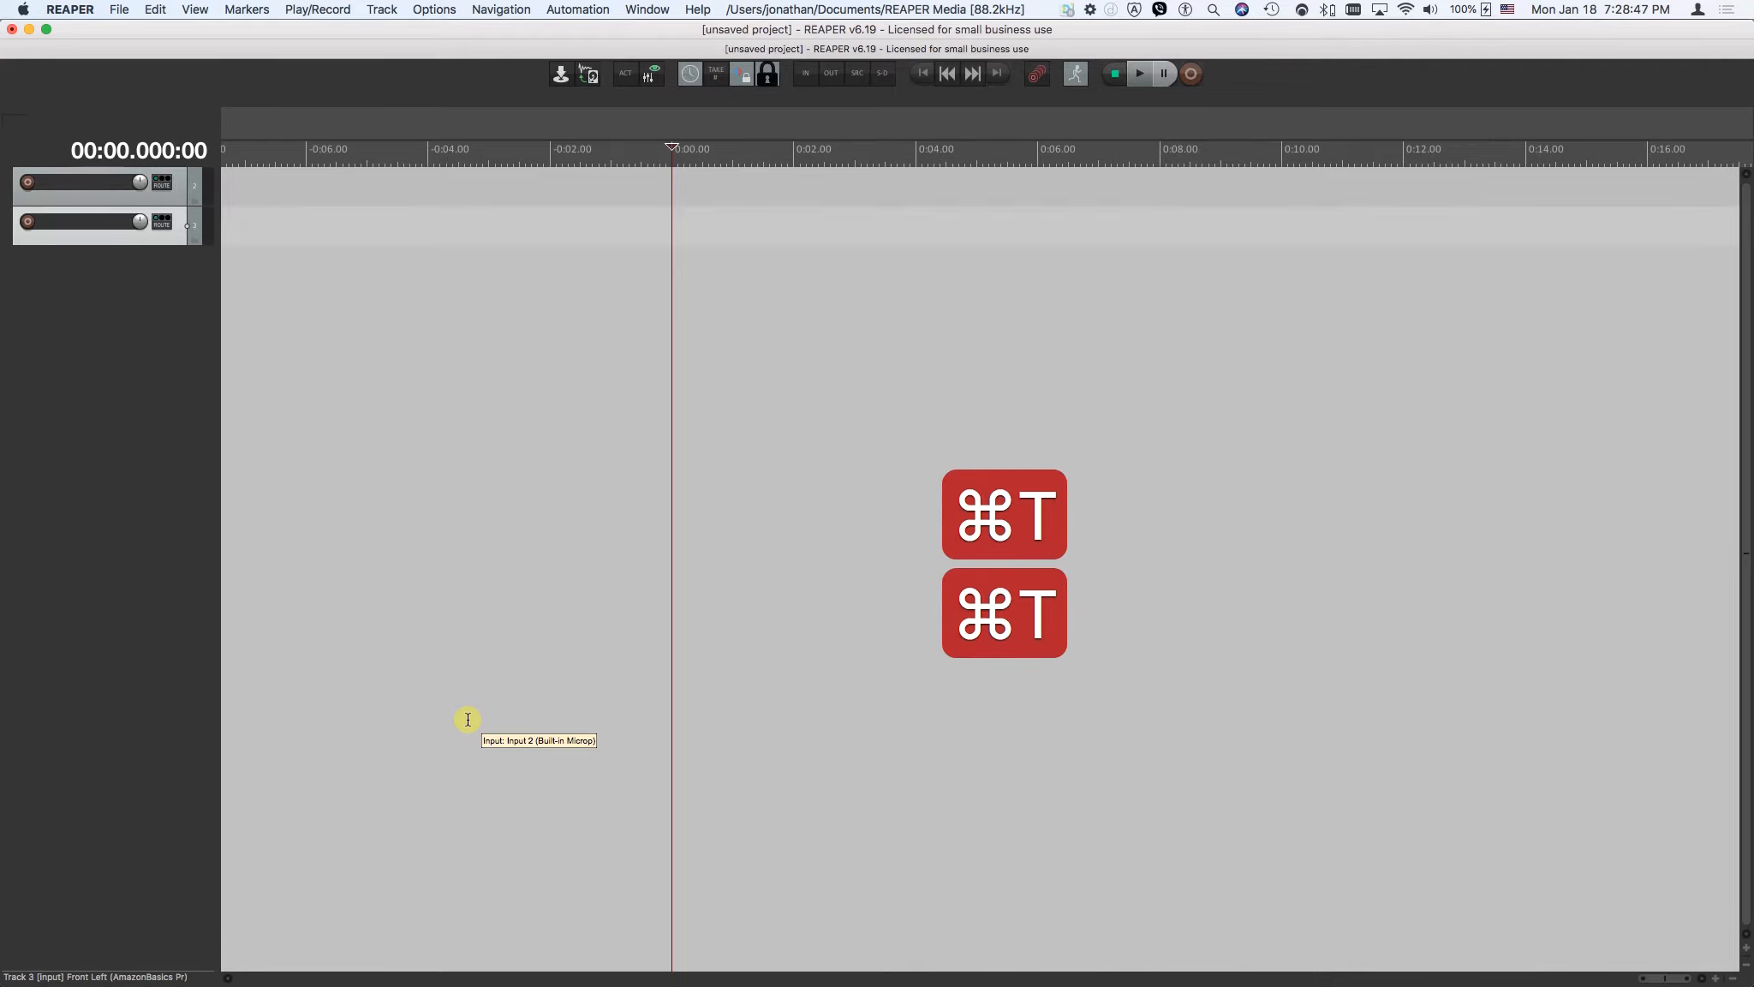
pyautogui.press('super+t')
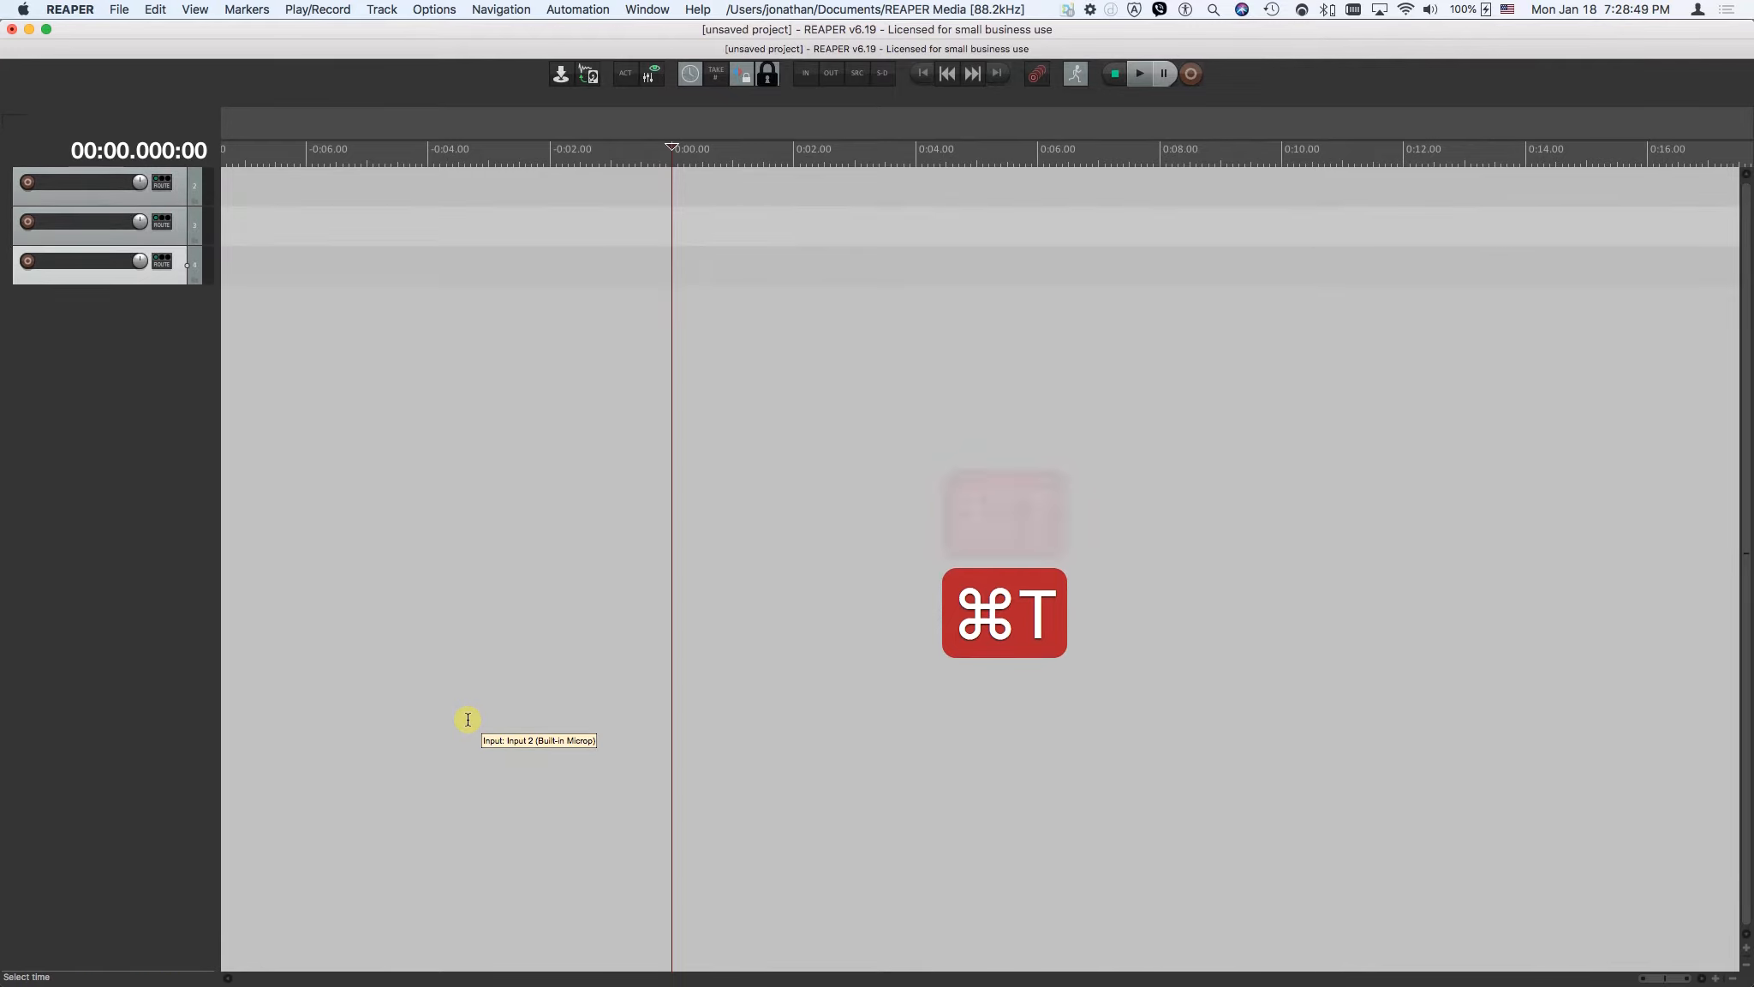
# Step: Name the three tracks a, b and c in order
pyautogui.doubleClick(86, 182)
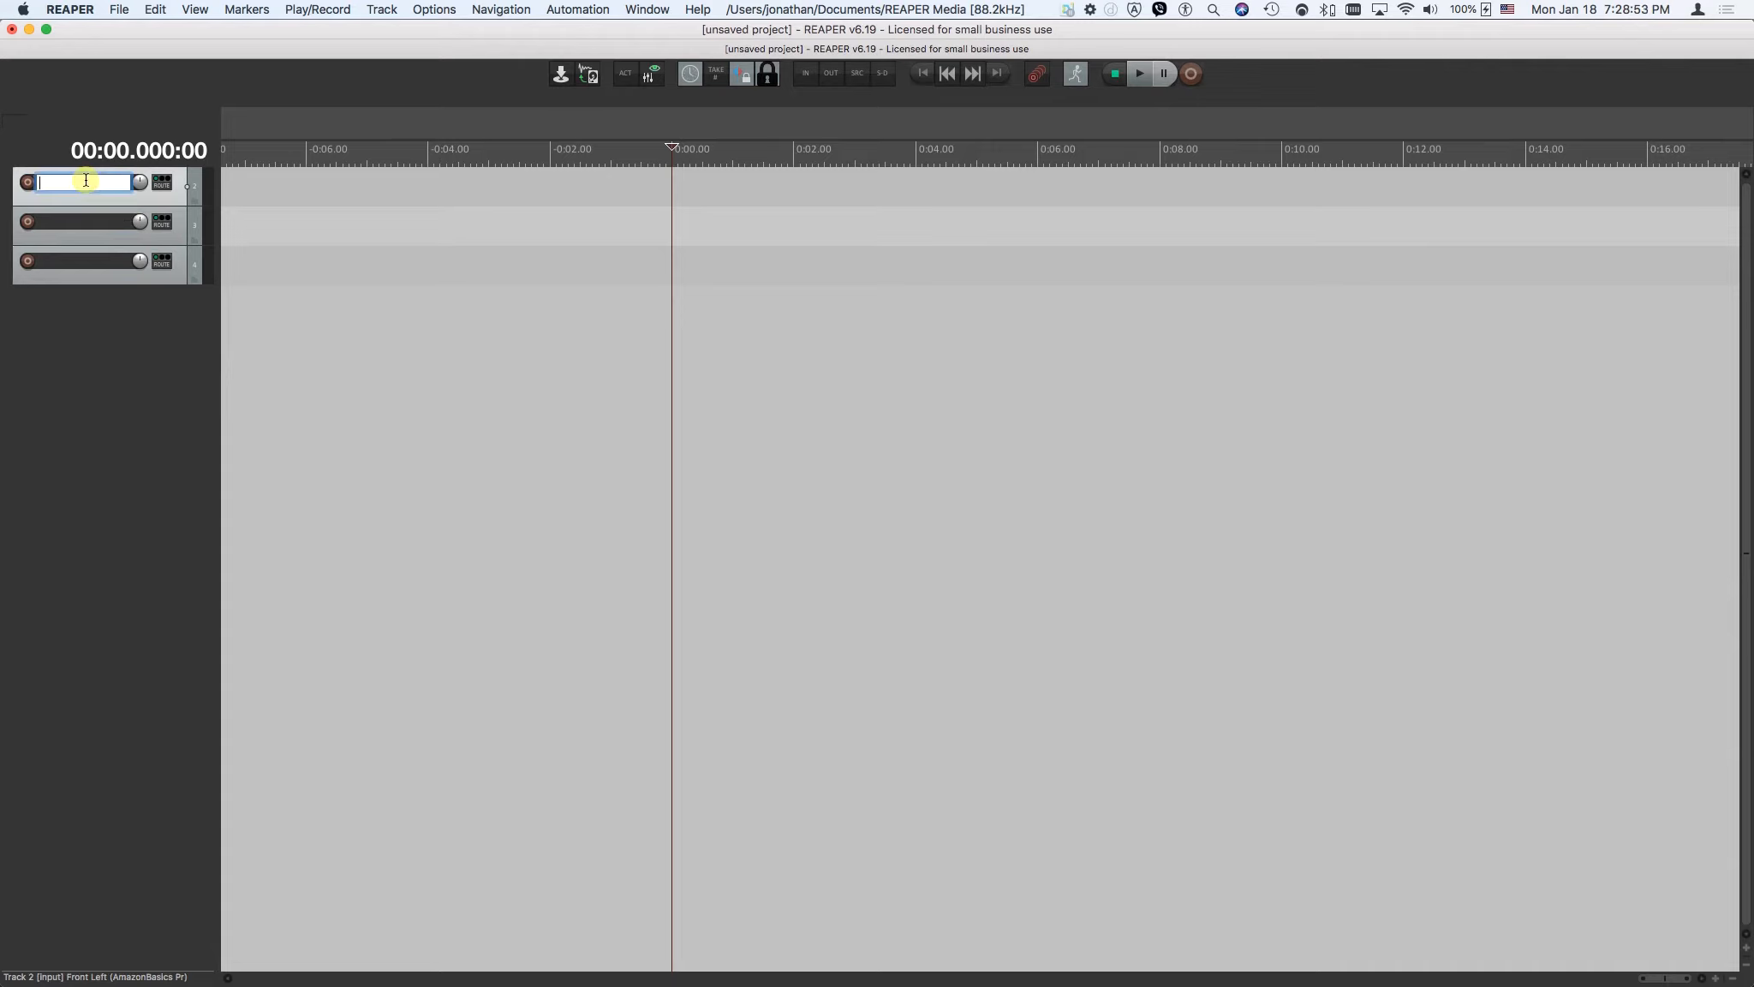
pyautogui.write('a')
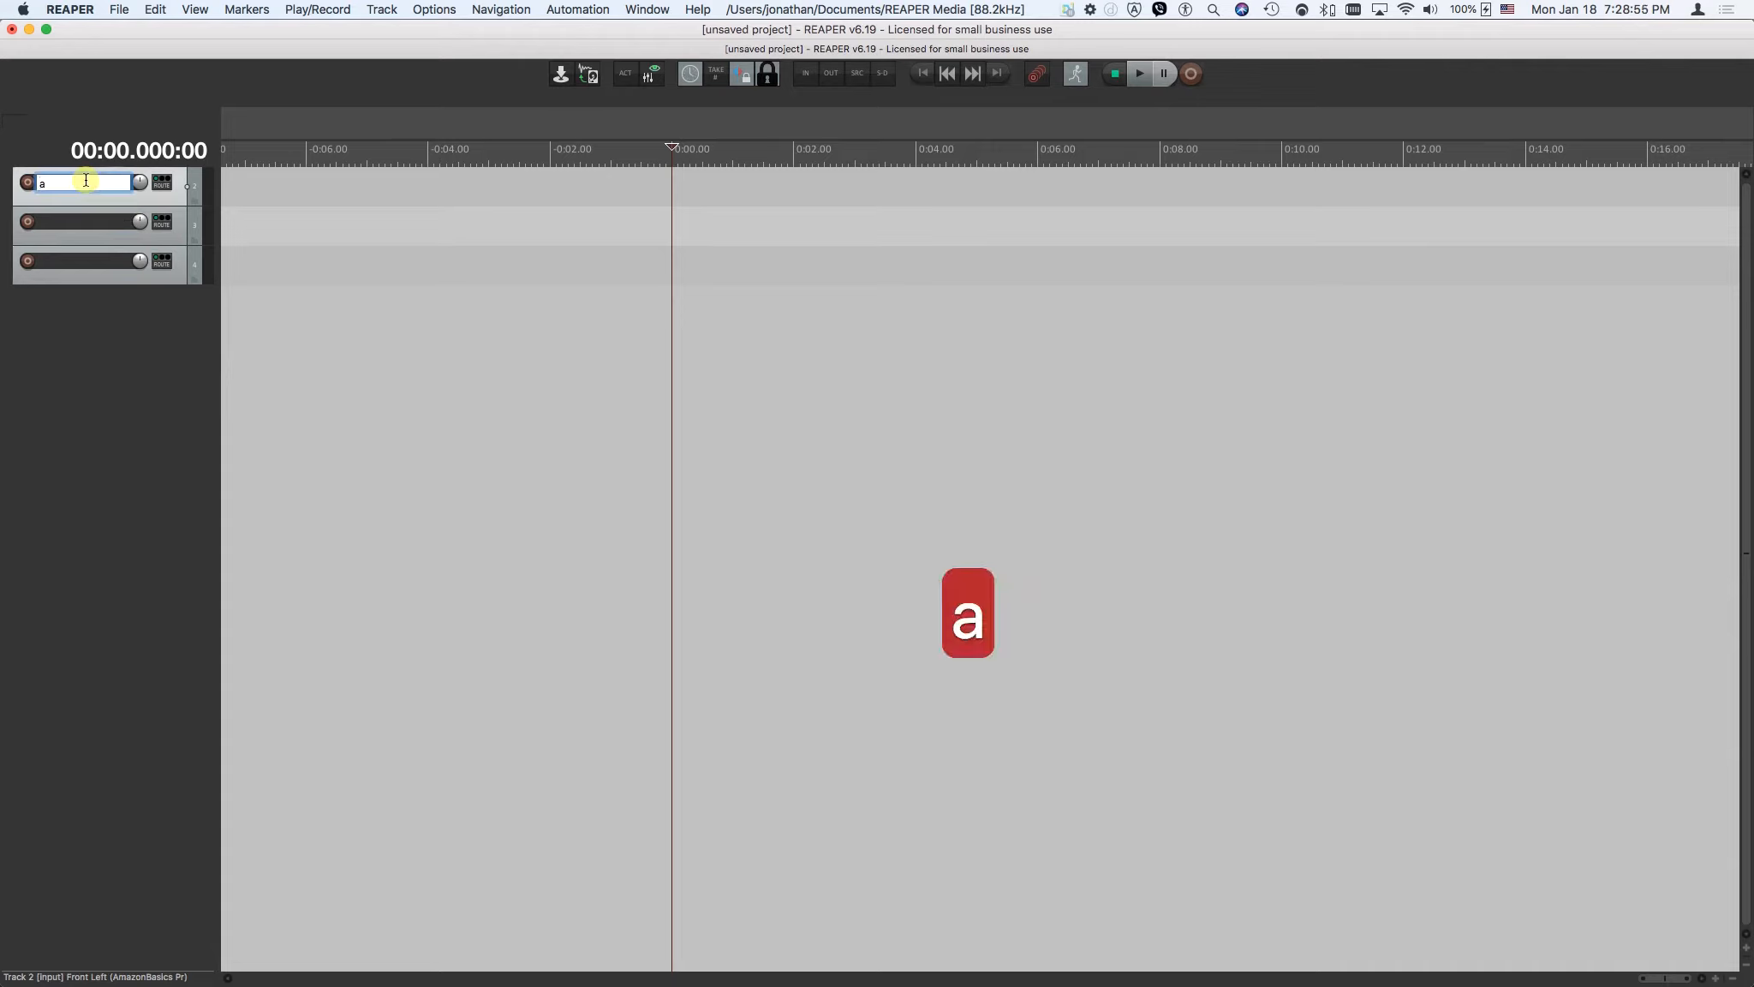
pyautogui.press('Tab')
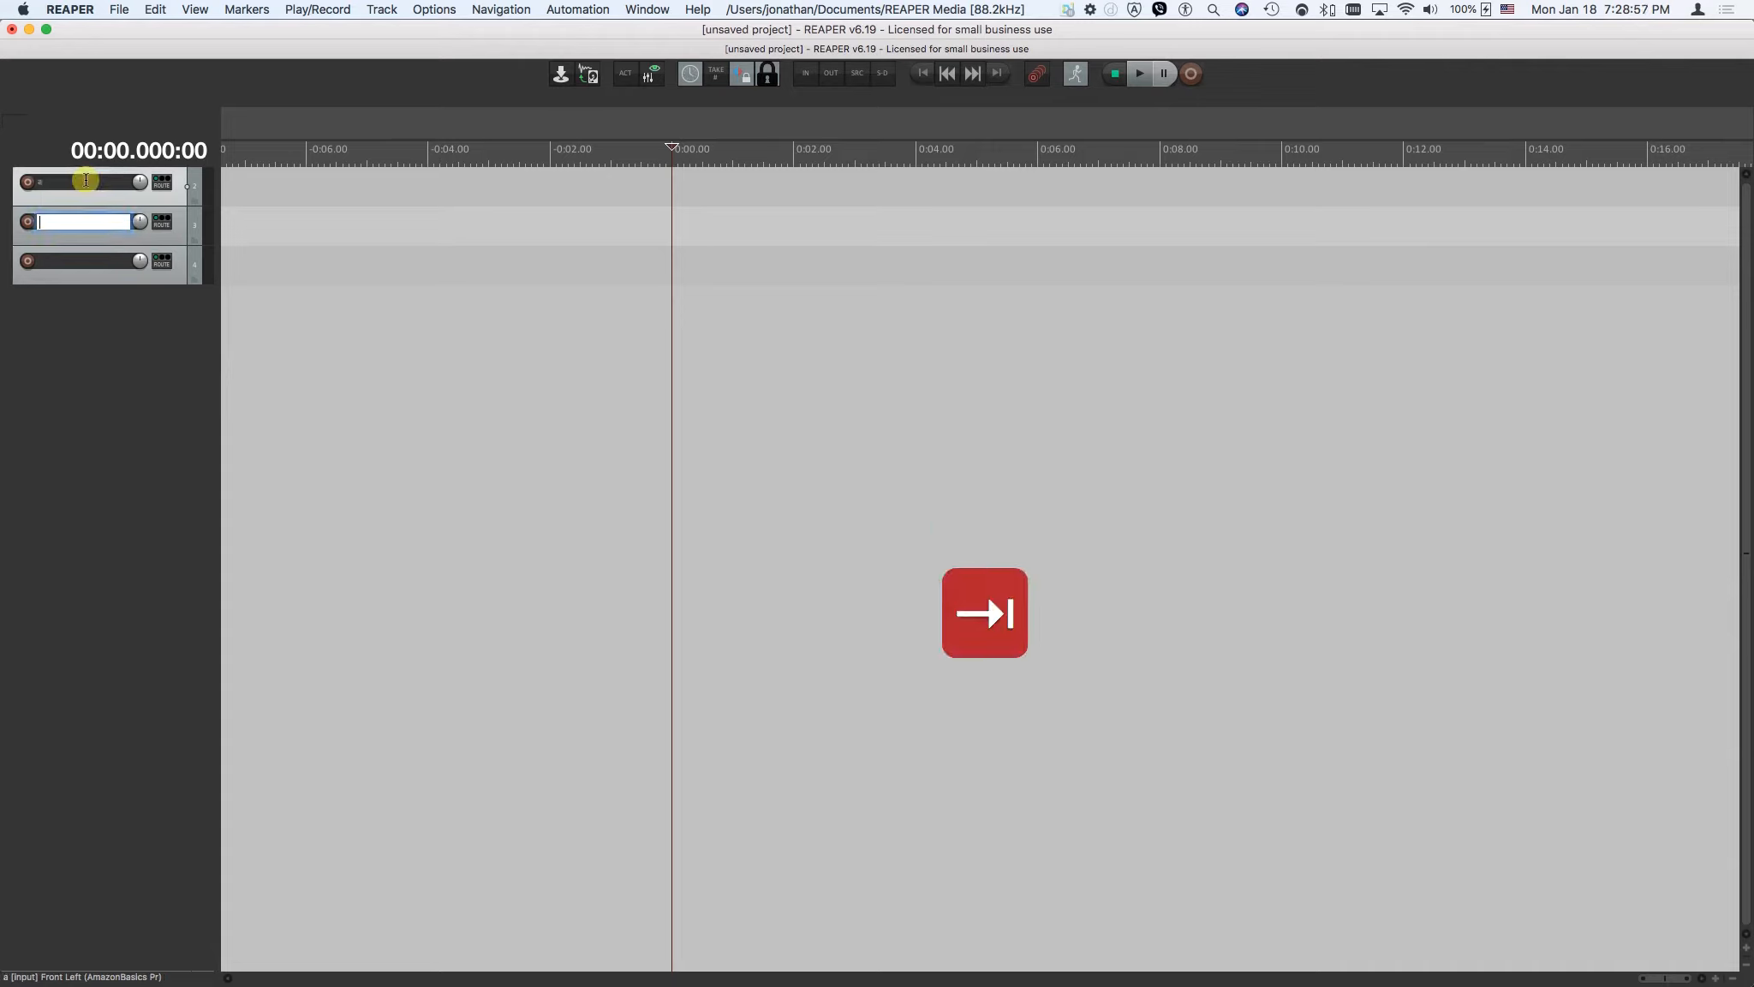
pyautogui.write('b')
pyautogui.press('Tab')
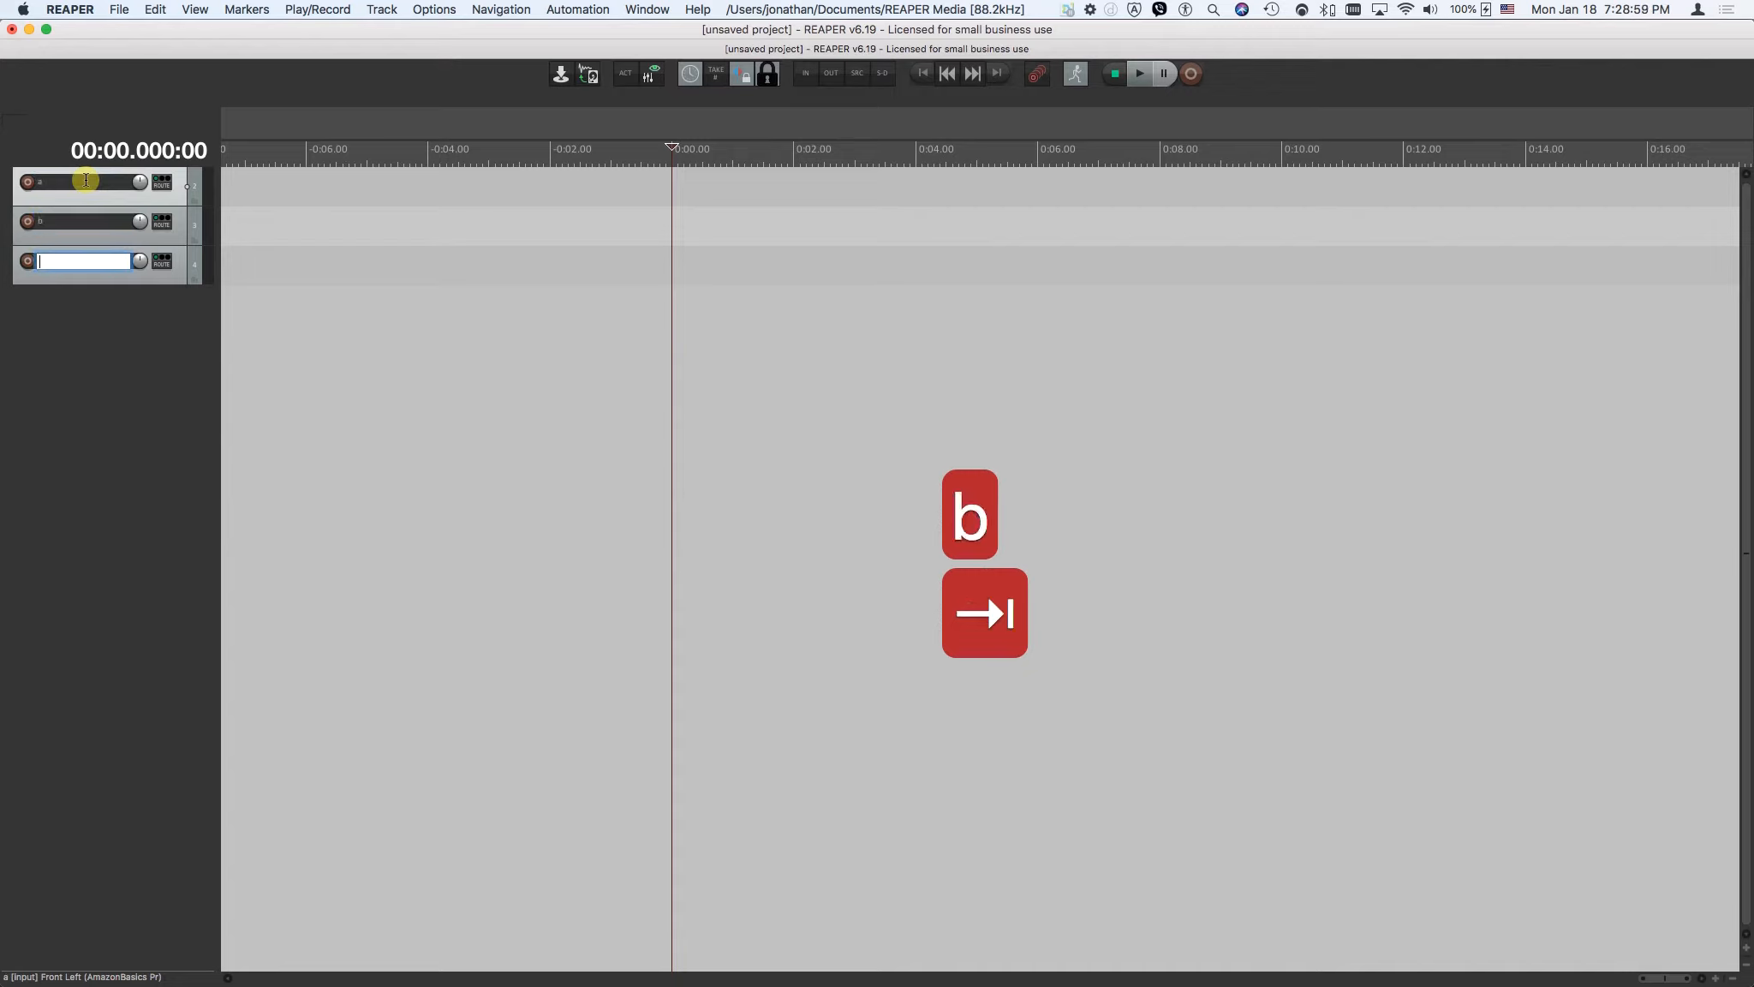
pyautogui.write('c')
pyautogui.press('Return')
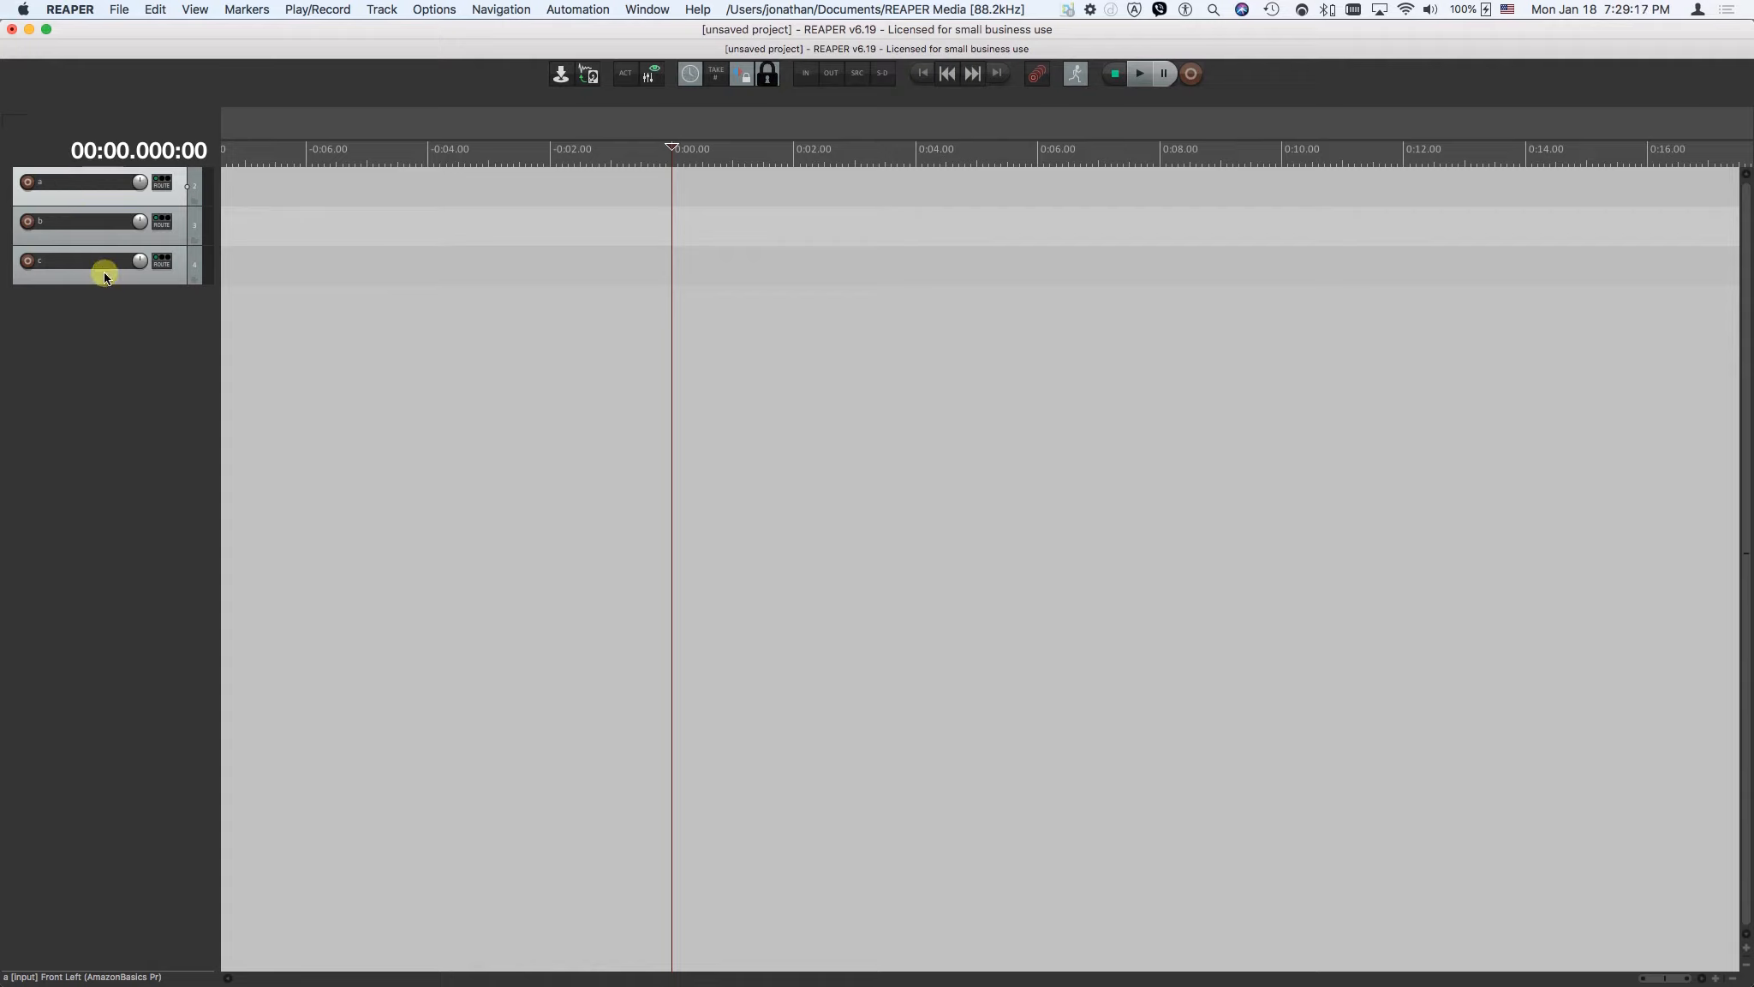
# Step: Create source groups from the three tracks with the initial project setup, accepting the replacement of existing source groups
pyautogui.click(435, 12)
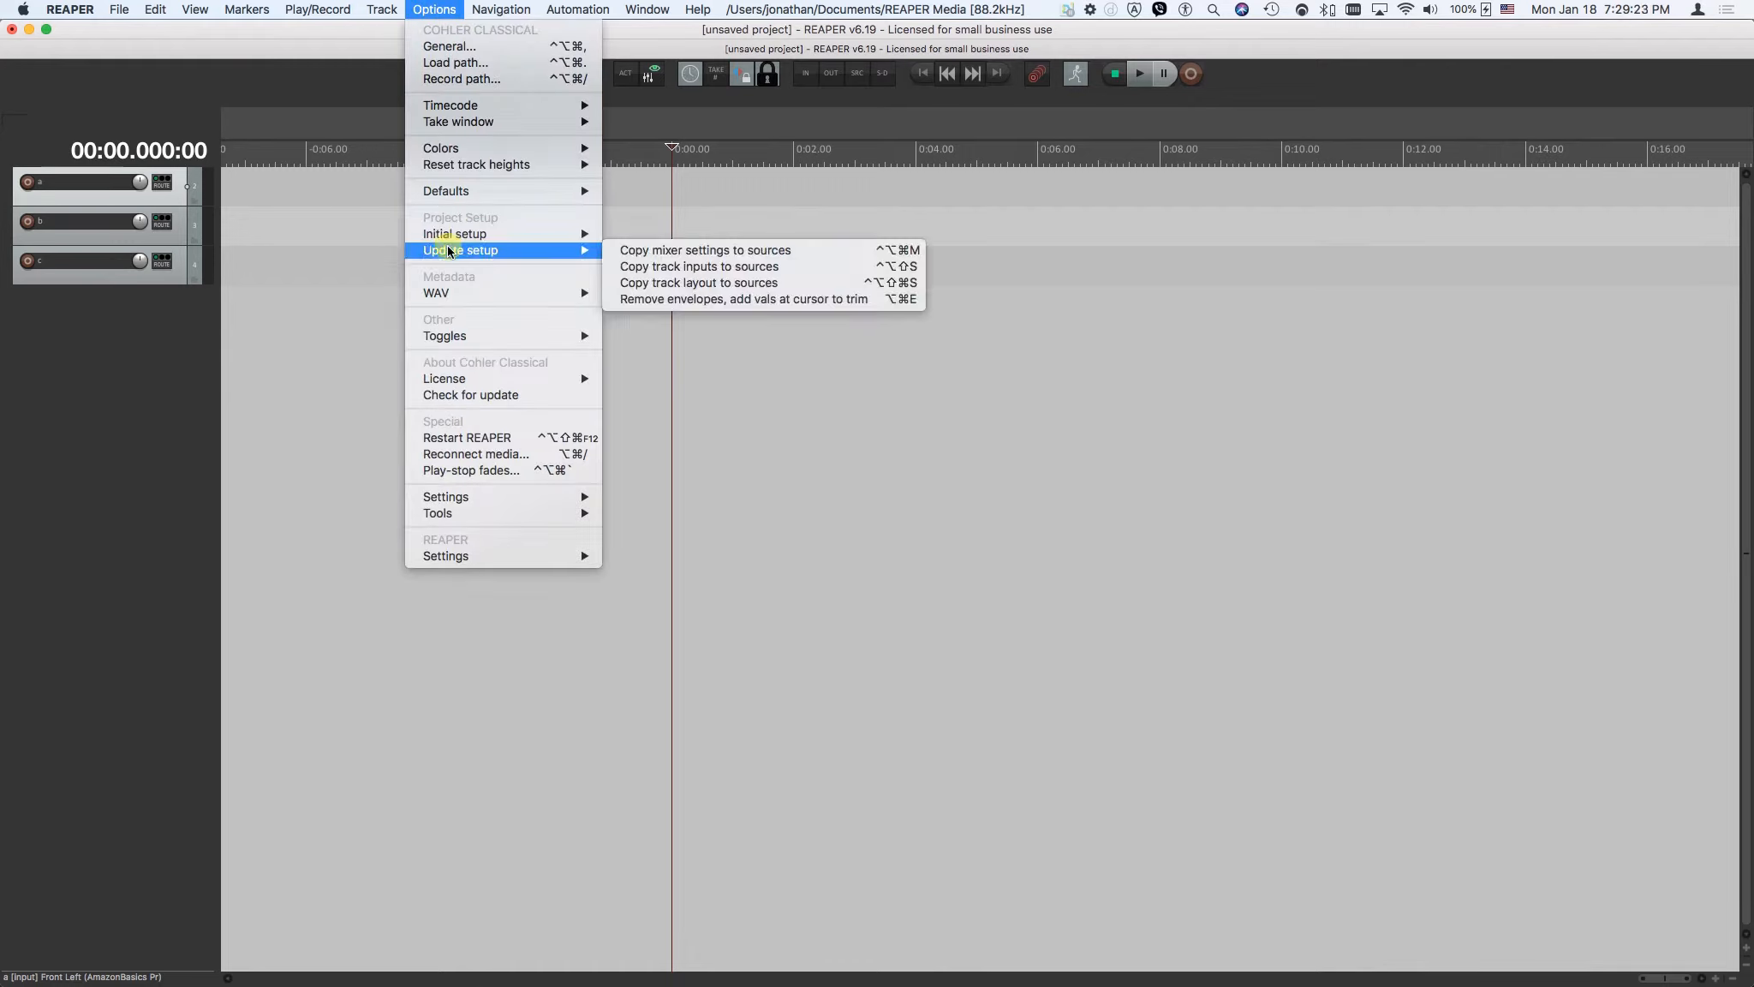
pyautogui.moveTo(444, 235)
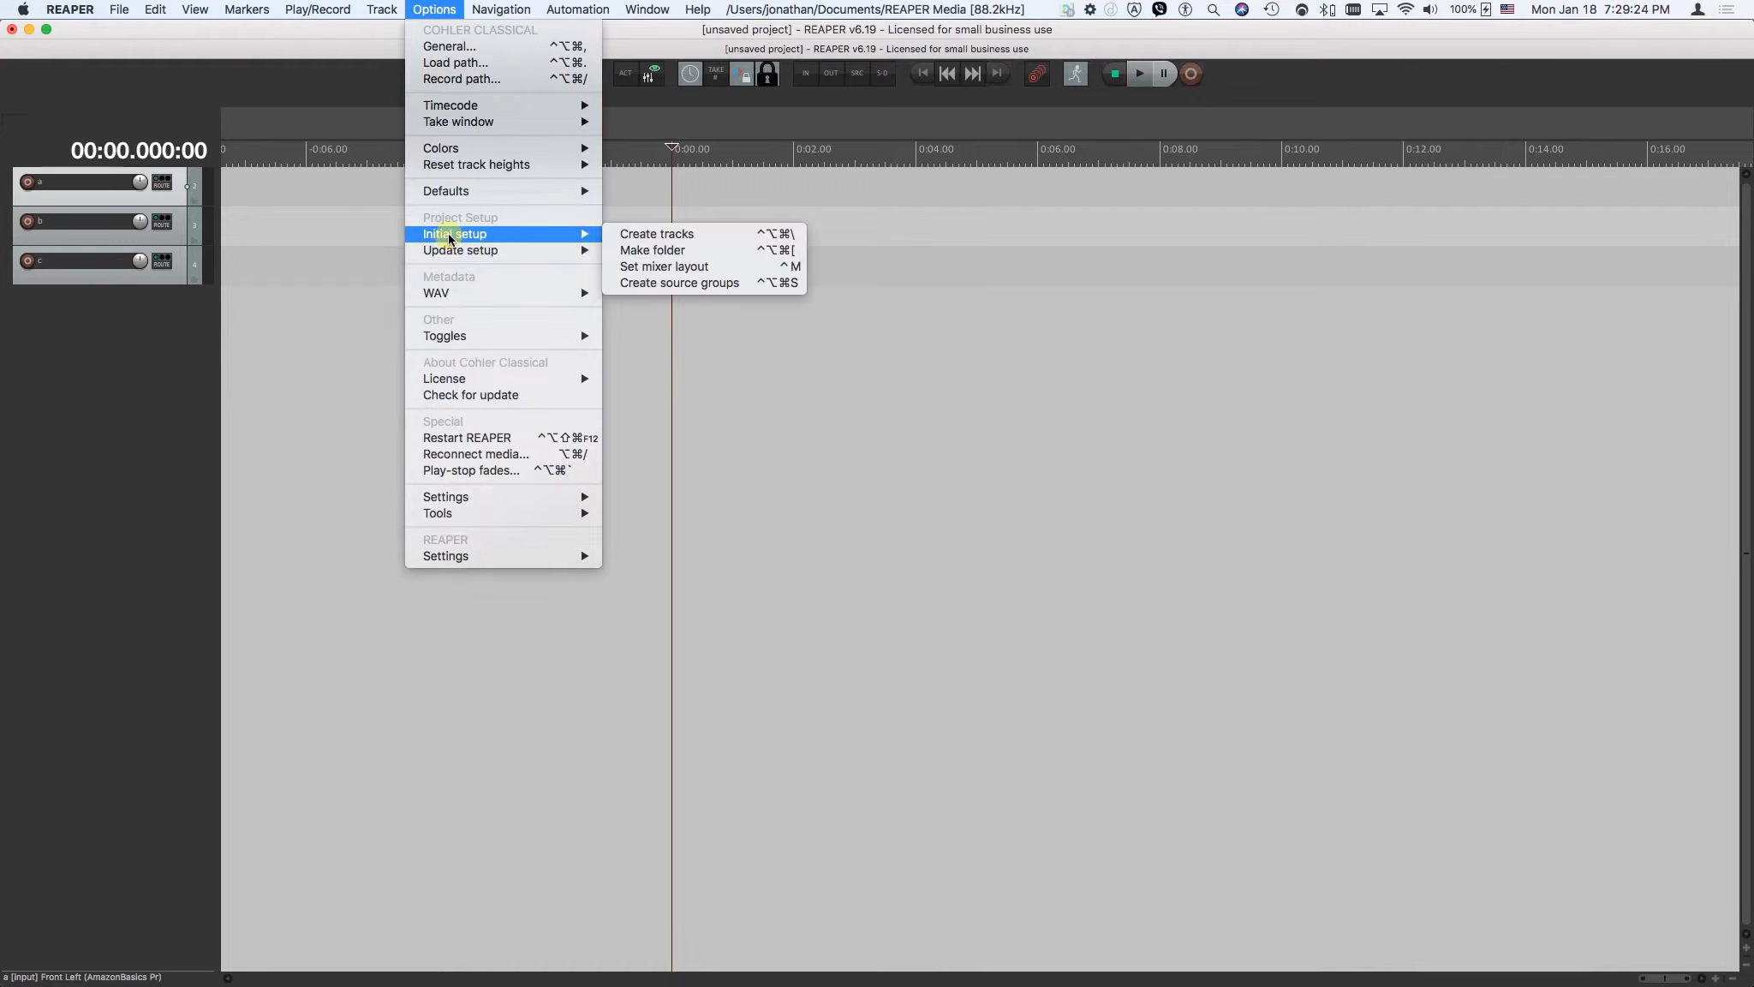
pyautogui.click(637, 285)
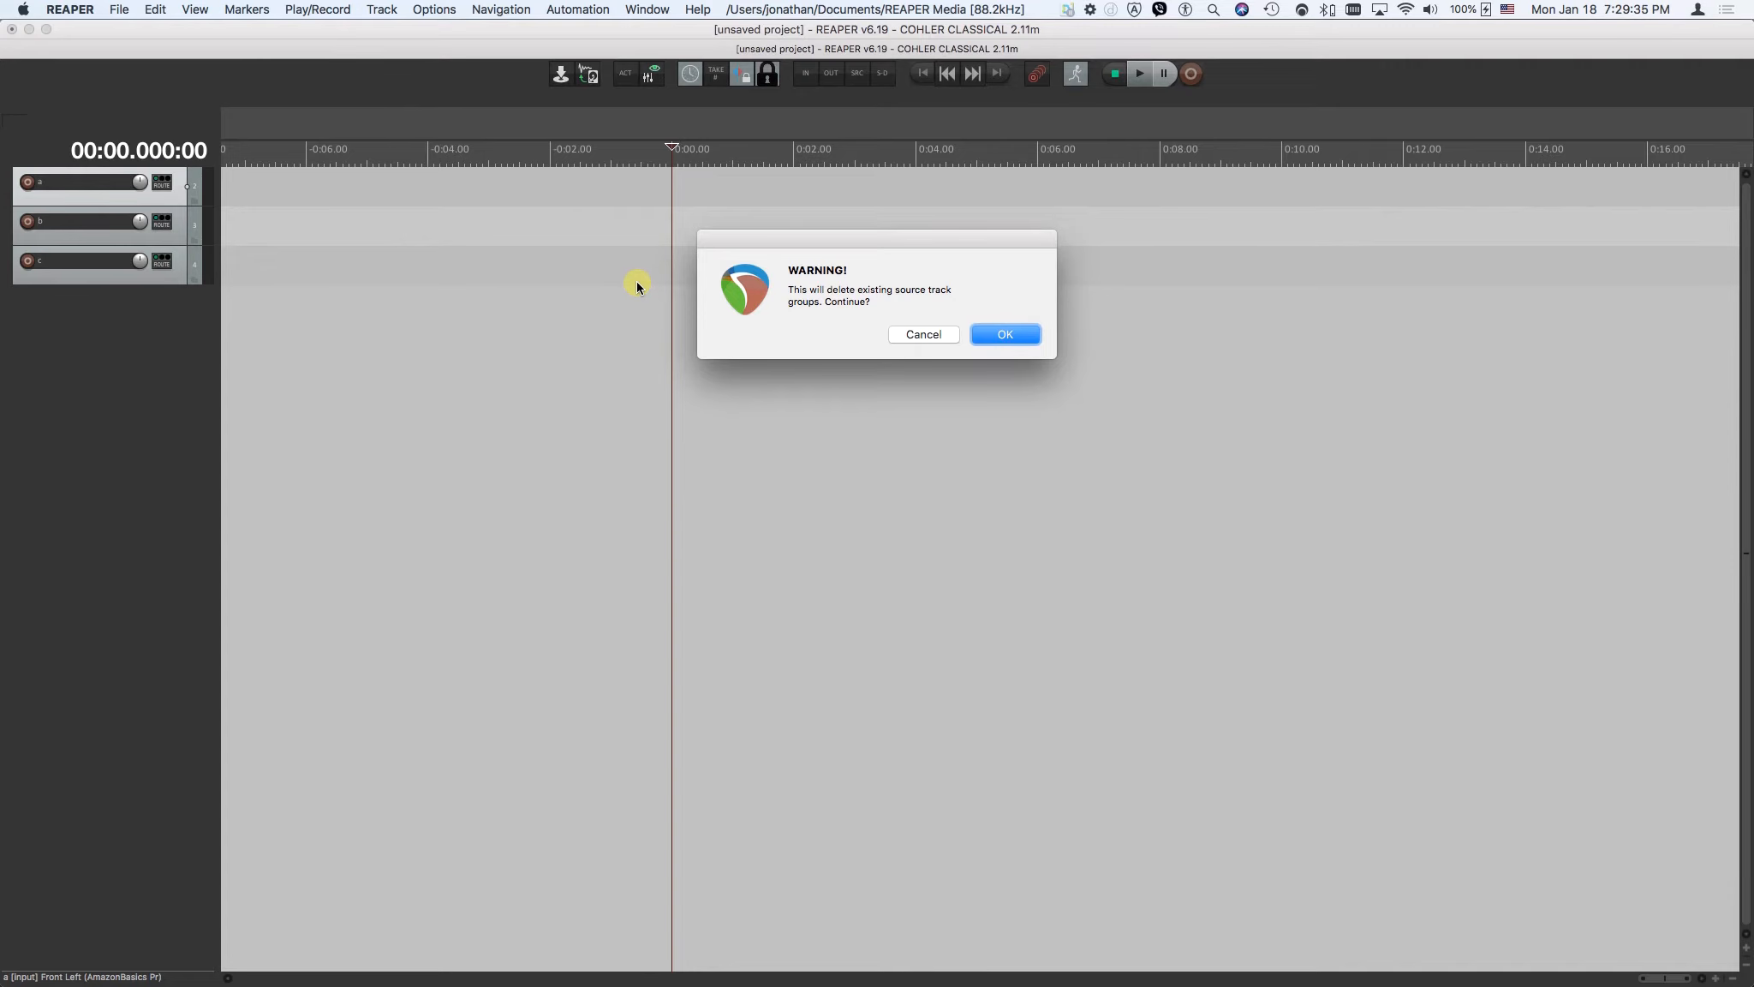
pyautogui.press('Return')
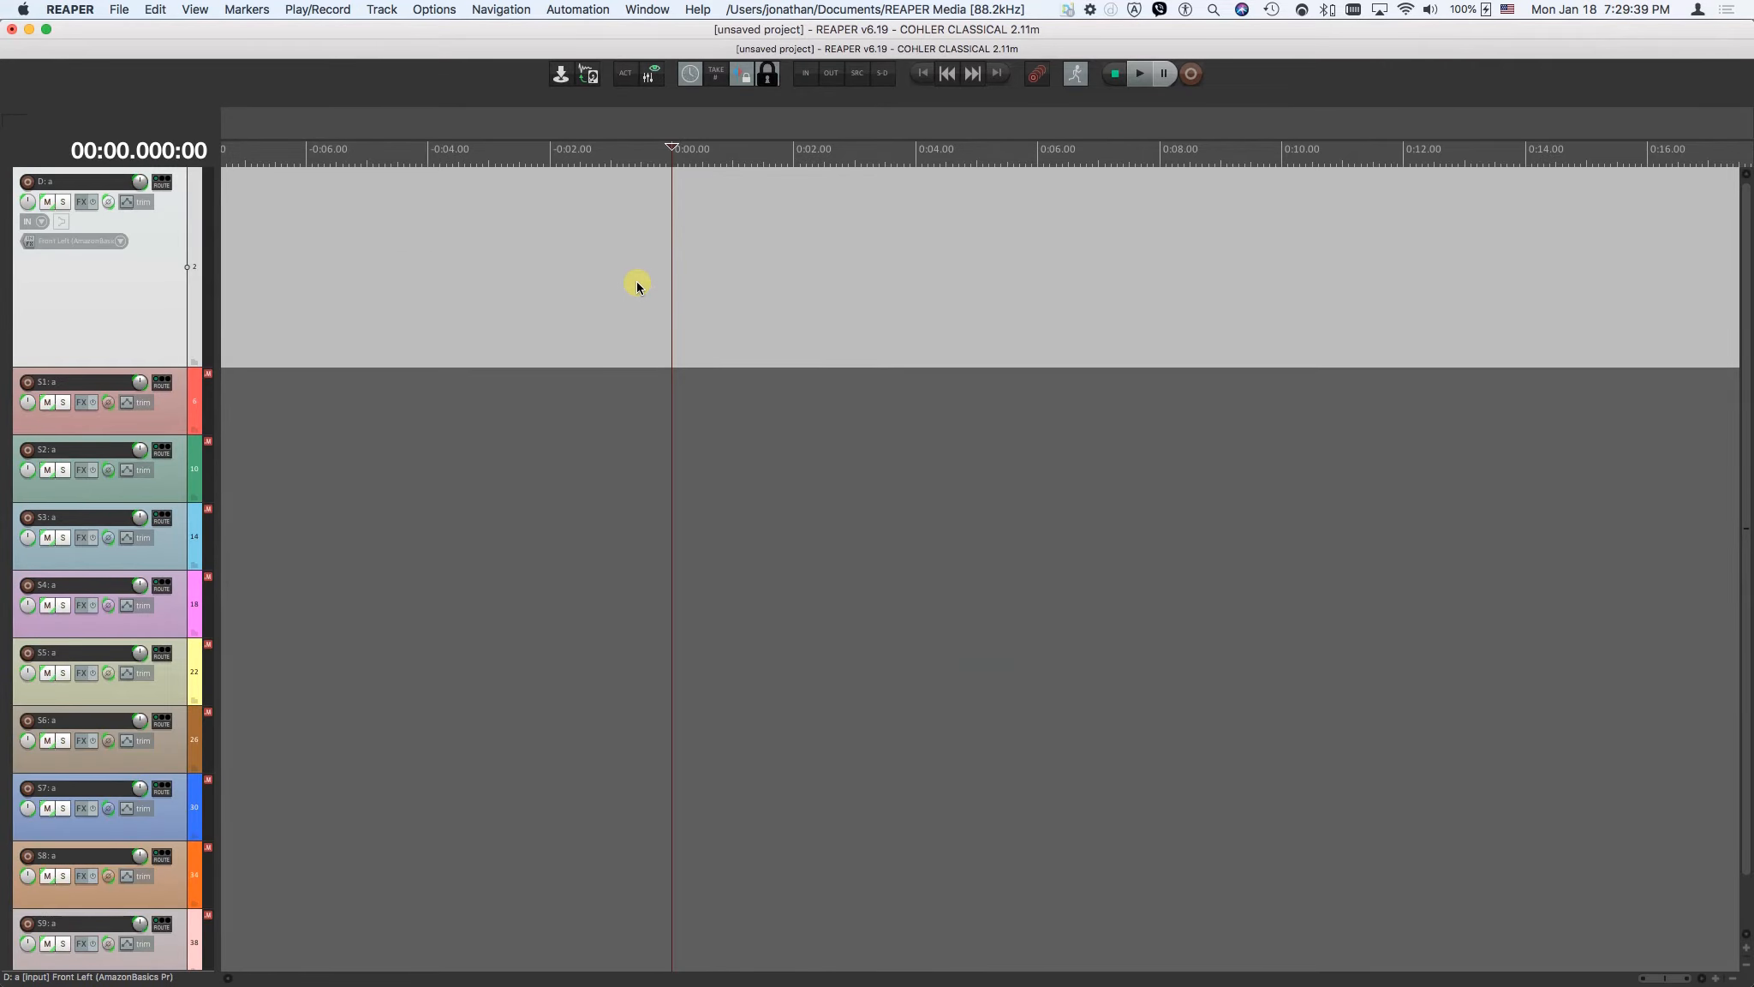
# Step: Expand and collapse the child tracks of the destination and first source groups to inspect them, and return to the destination group
pyautogui.press('ctrl+alt+super+t')
pyautogui.press('ctrl+alt+super+t')
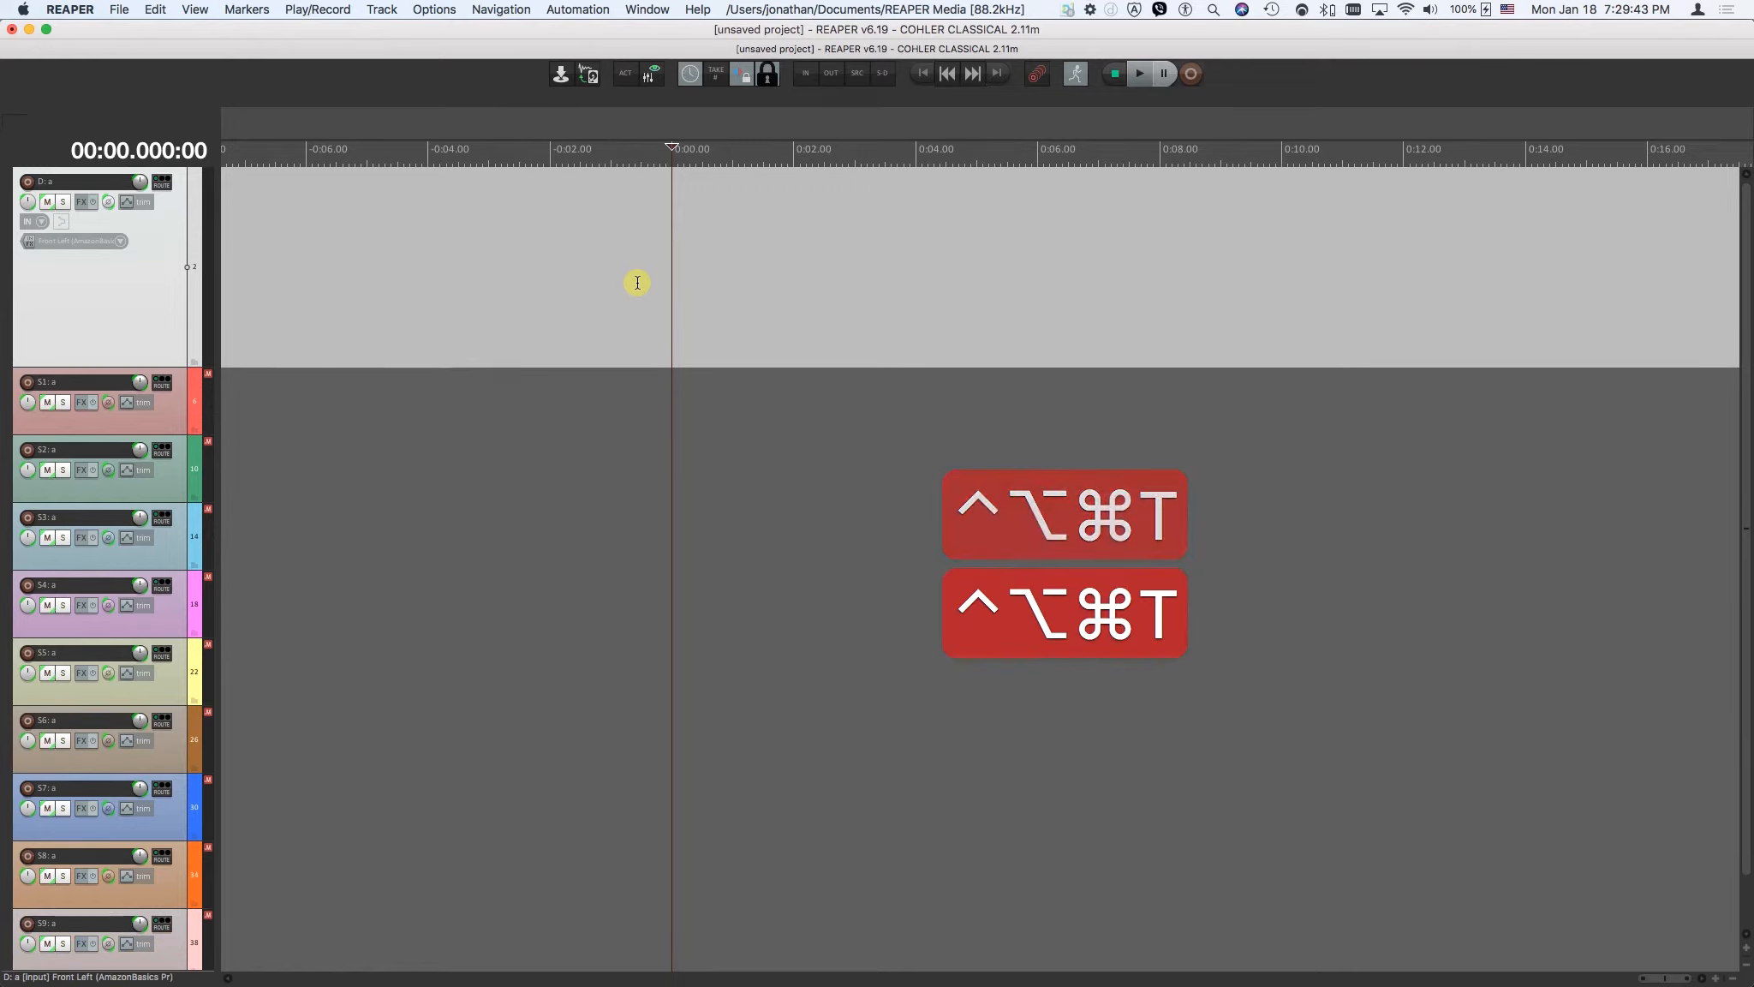
pyautogui.press('pagedown')
pyautogui.hotkey('alt', 'pagedown')
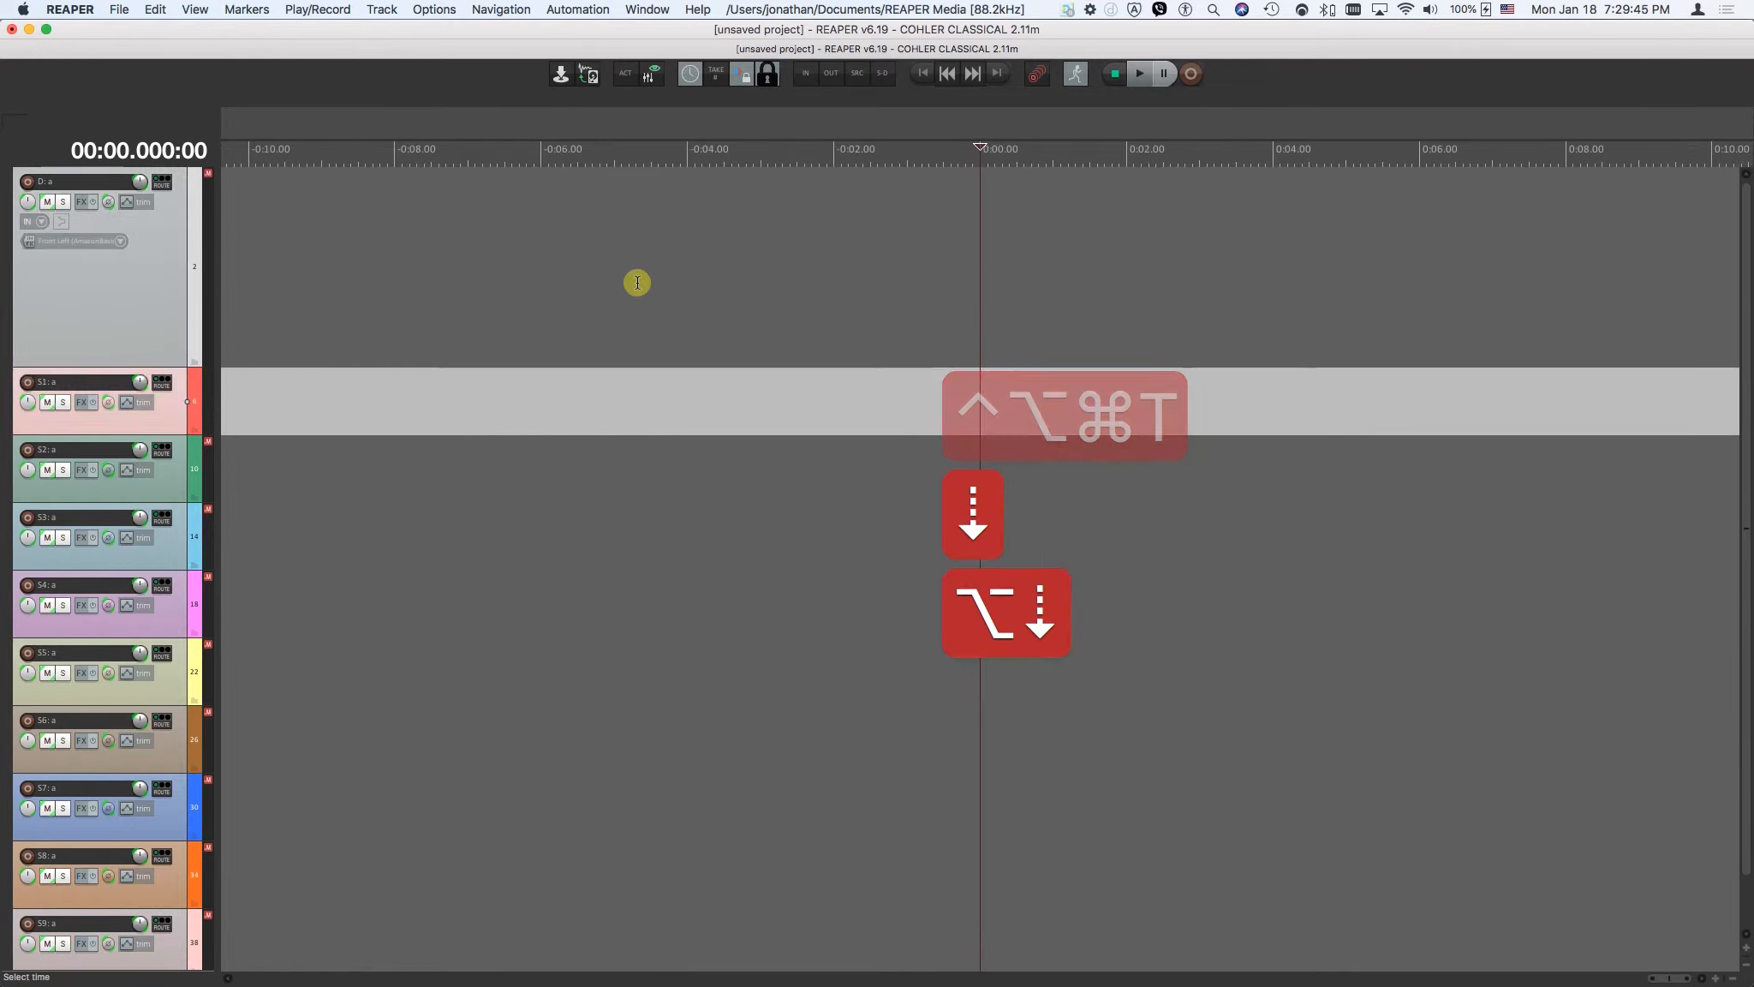
pyautogui.press('ctrl+alt+super+t')
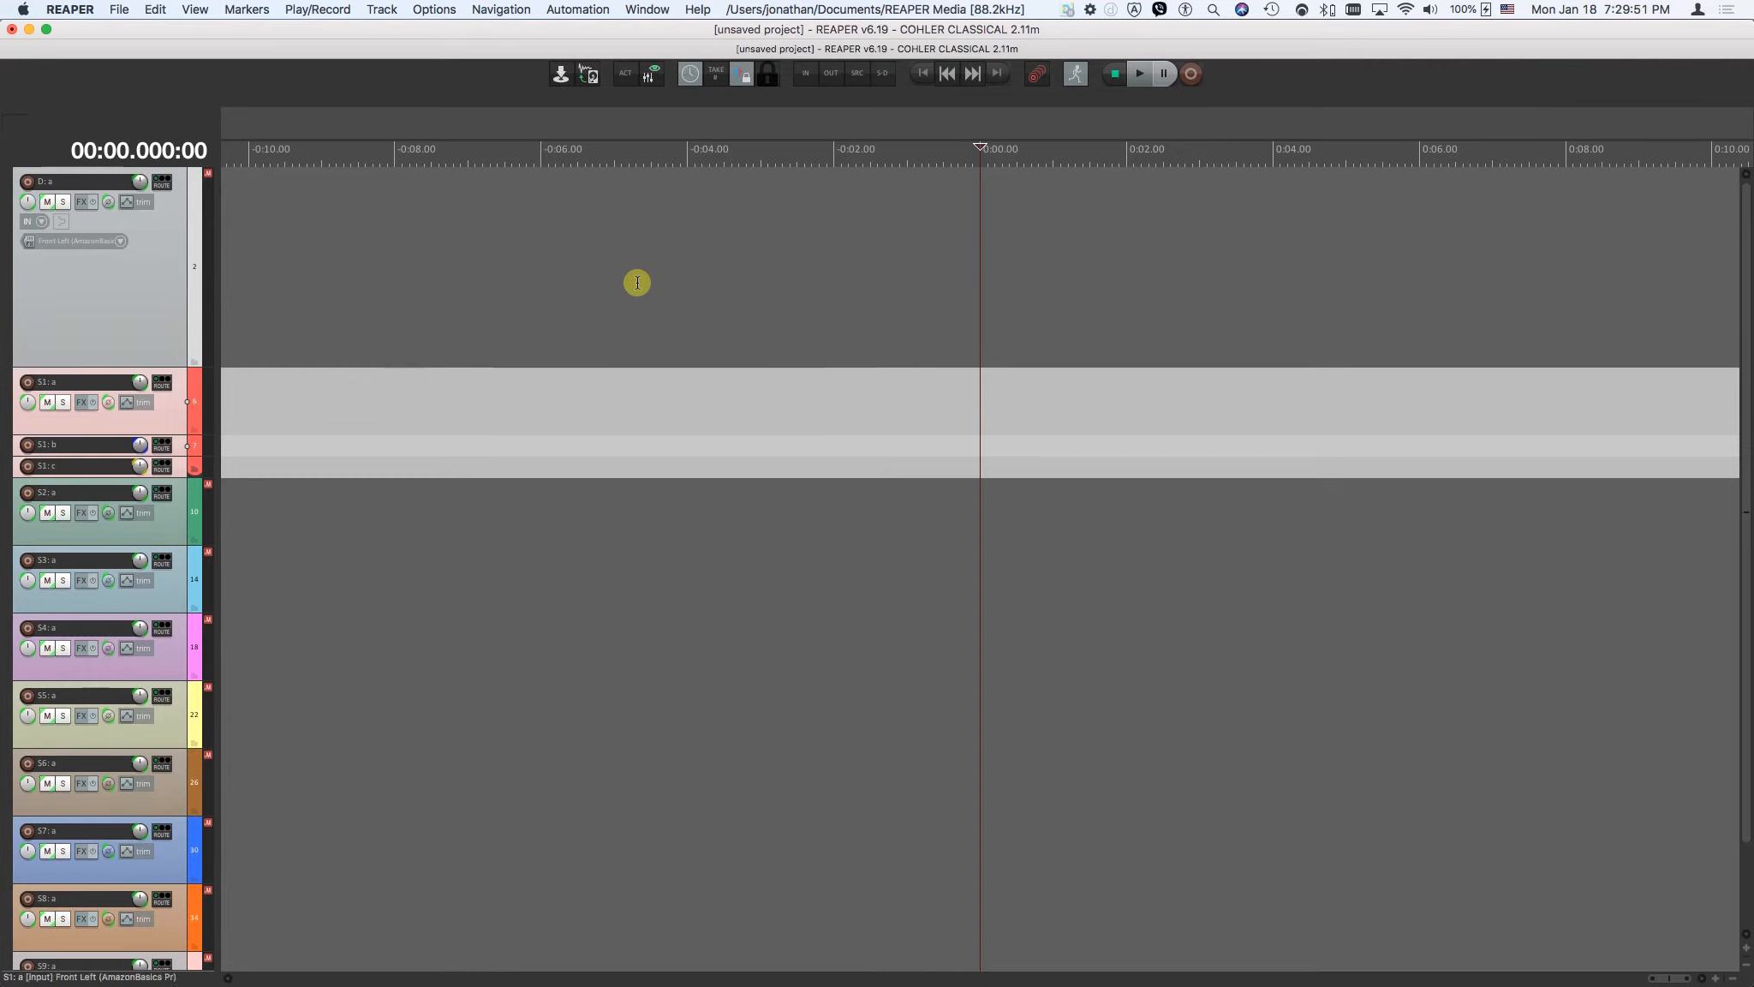
pyautogui.press('ctrl+alt+super+t')
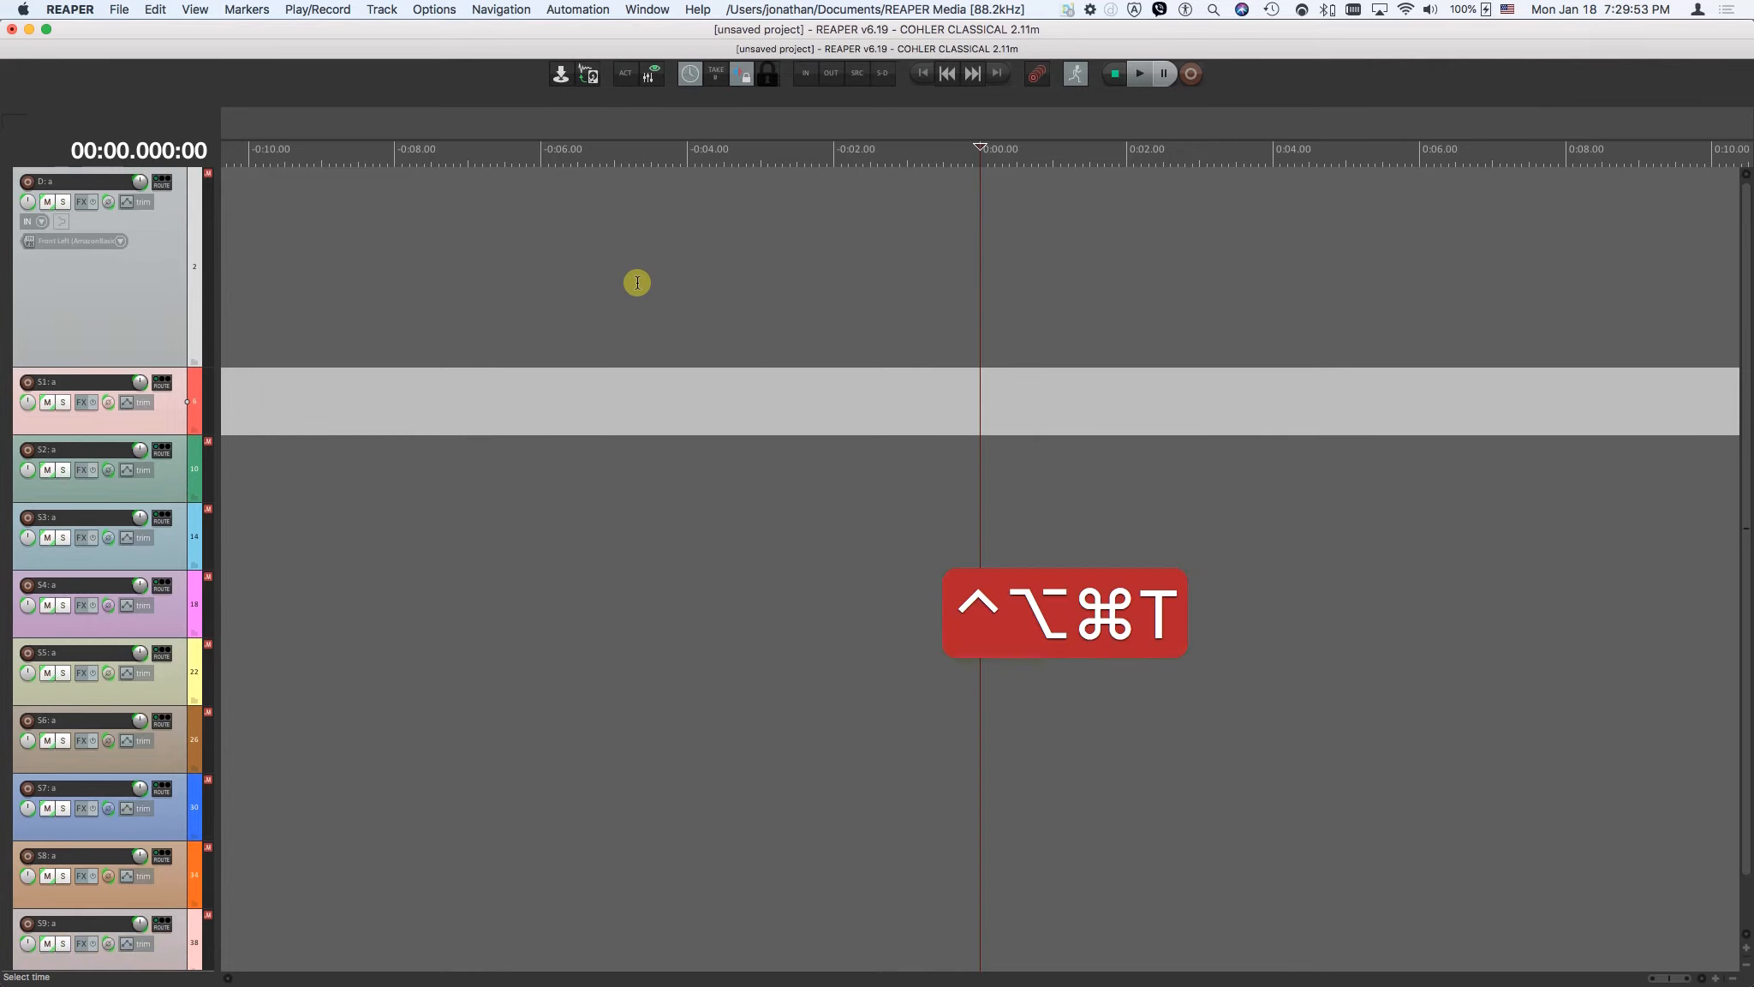
pyautogui.hotkey('alt', 'Up')
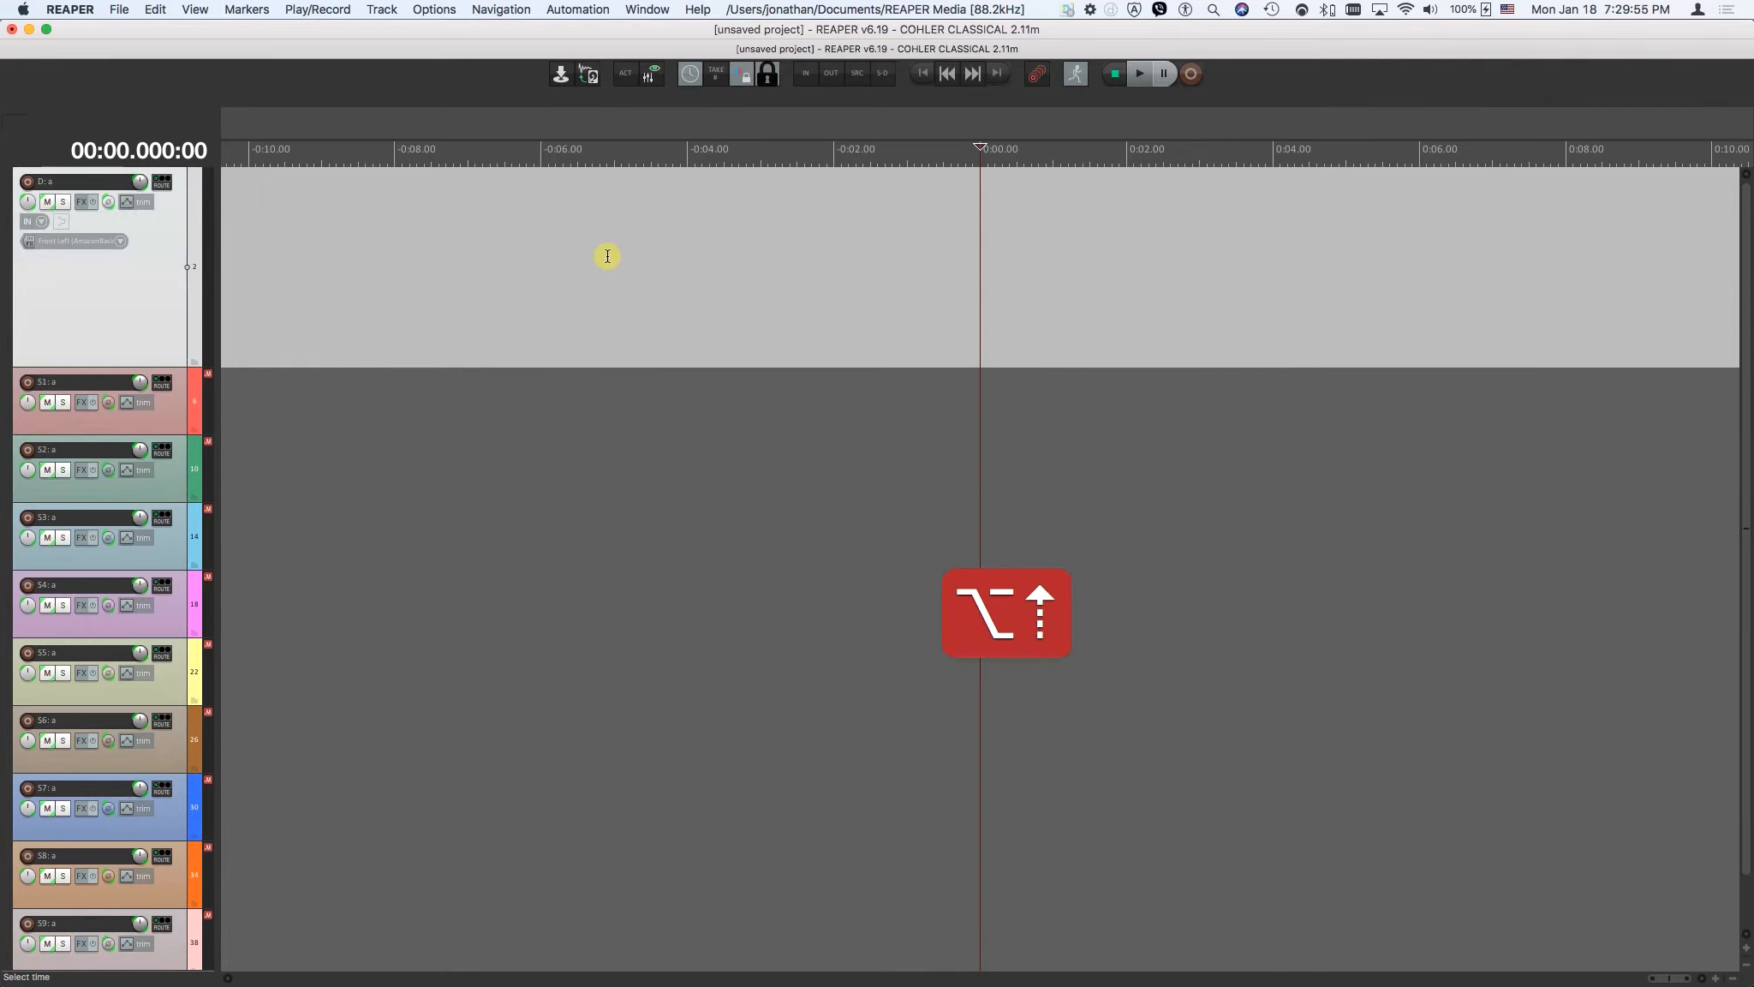
# Step: Place the edit cursor at about -5.09 seconds on the destination track and set its group's input channel numbers to 1-3
pyautogui.click(608, 255)
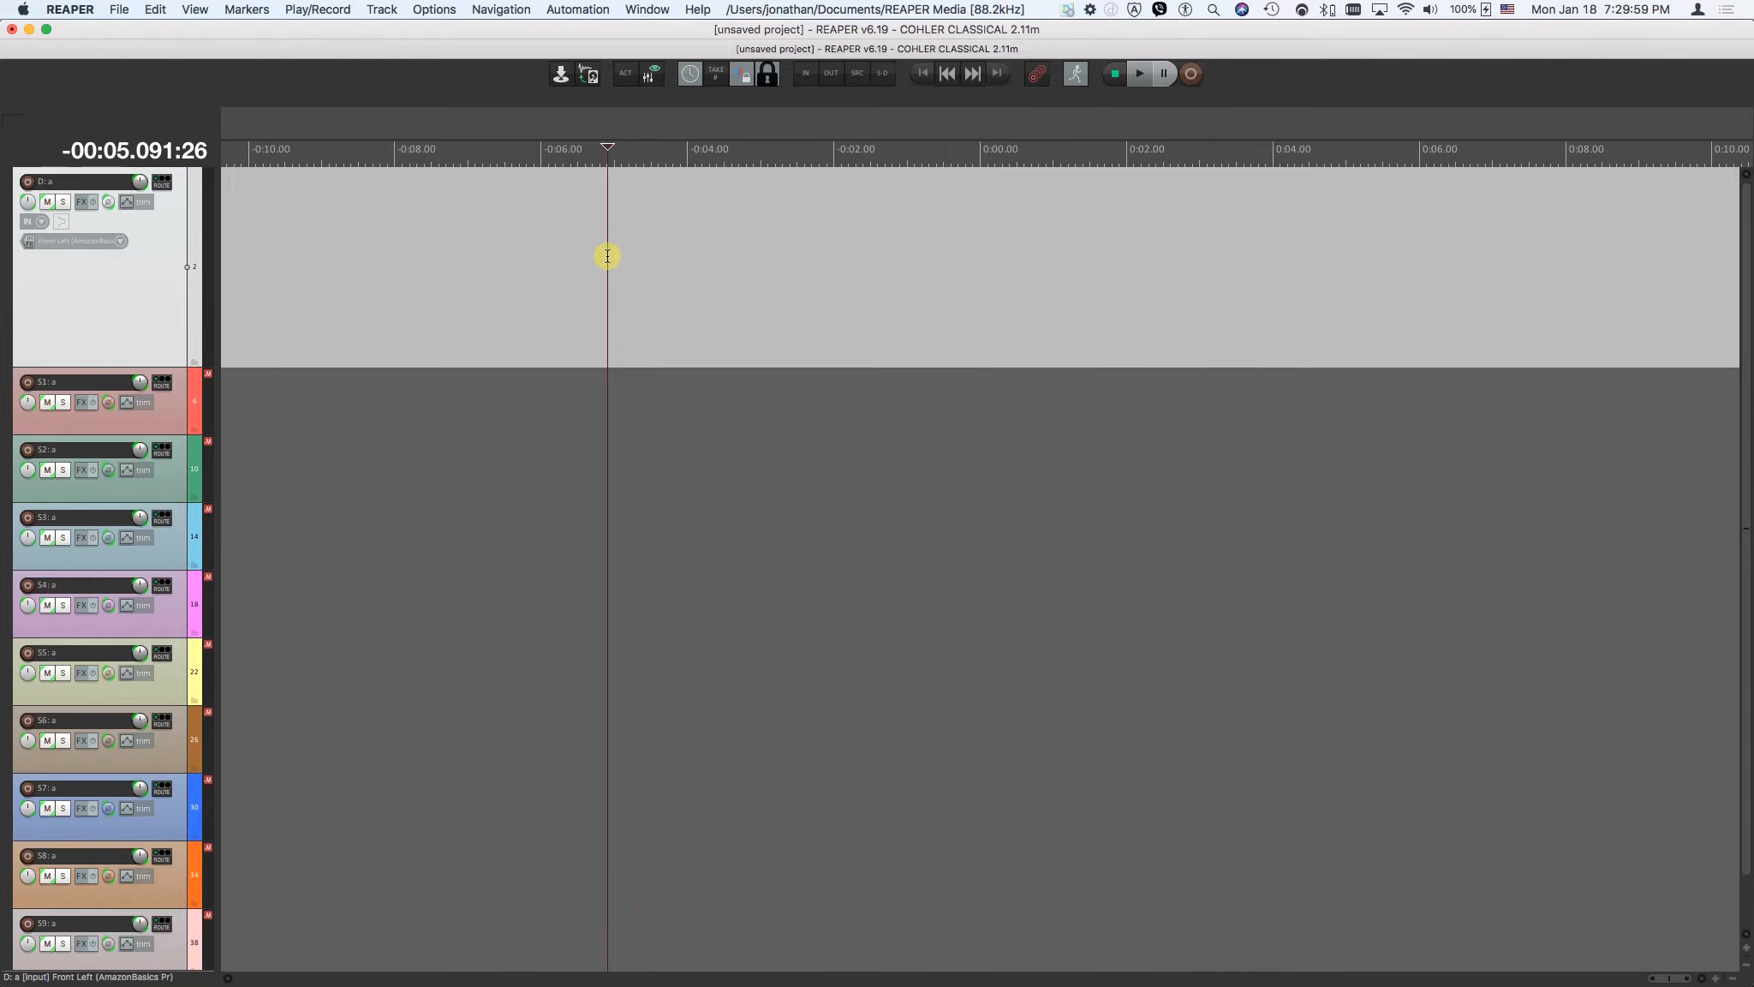
pyautogui.hotkey('alt', 'i')
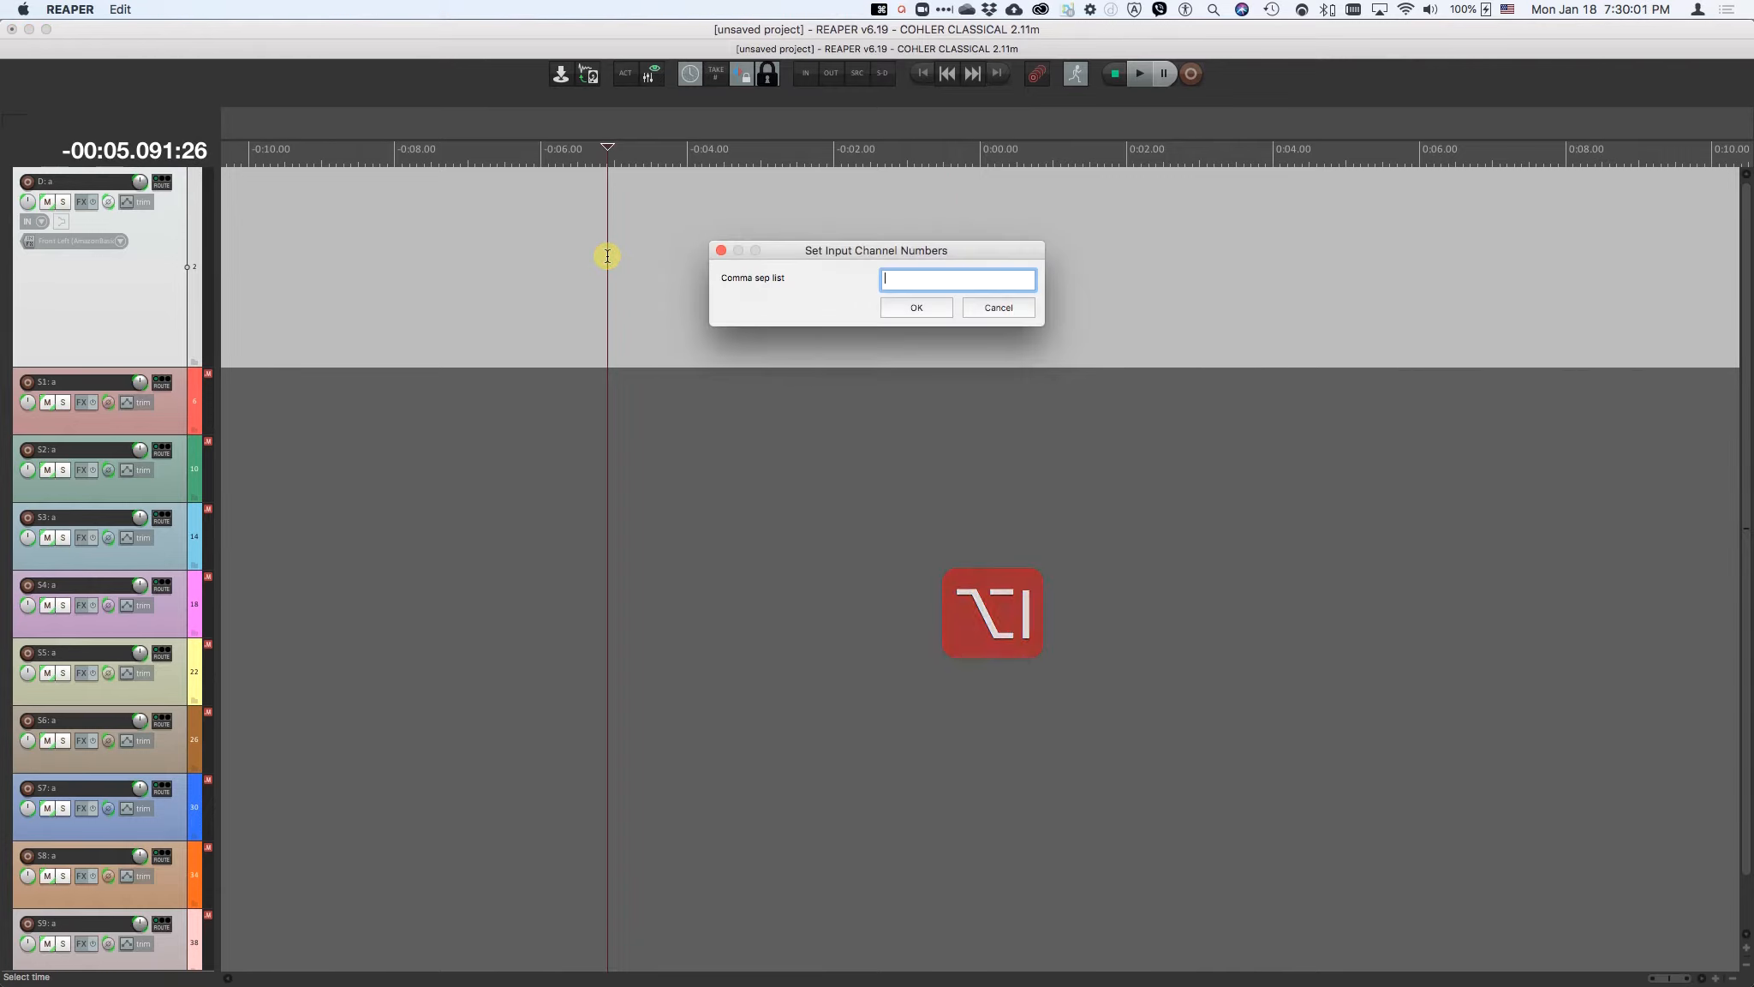
pyautogui.write('1-3')
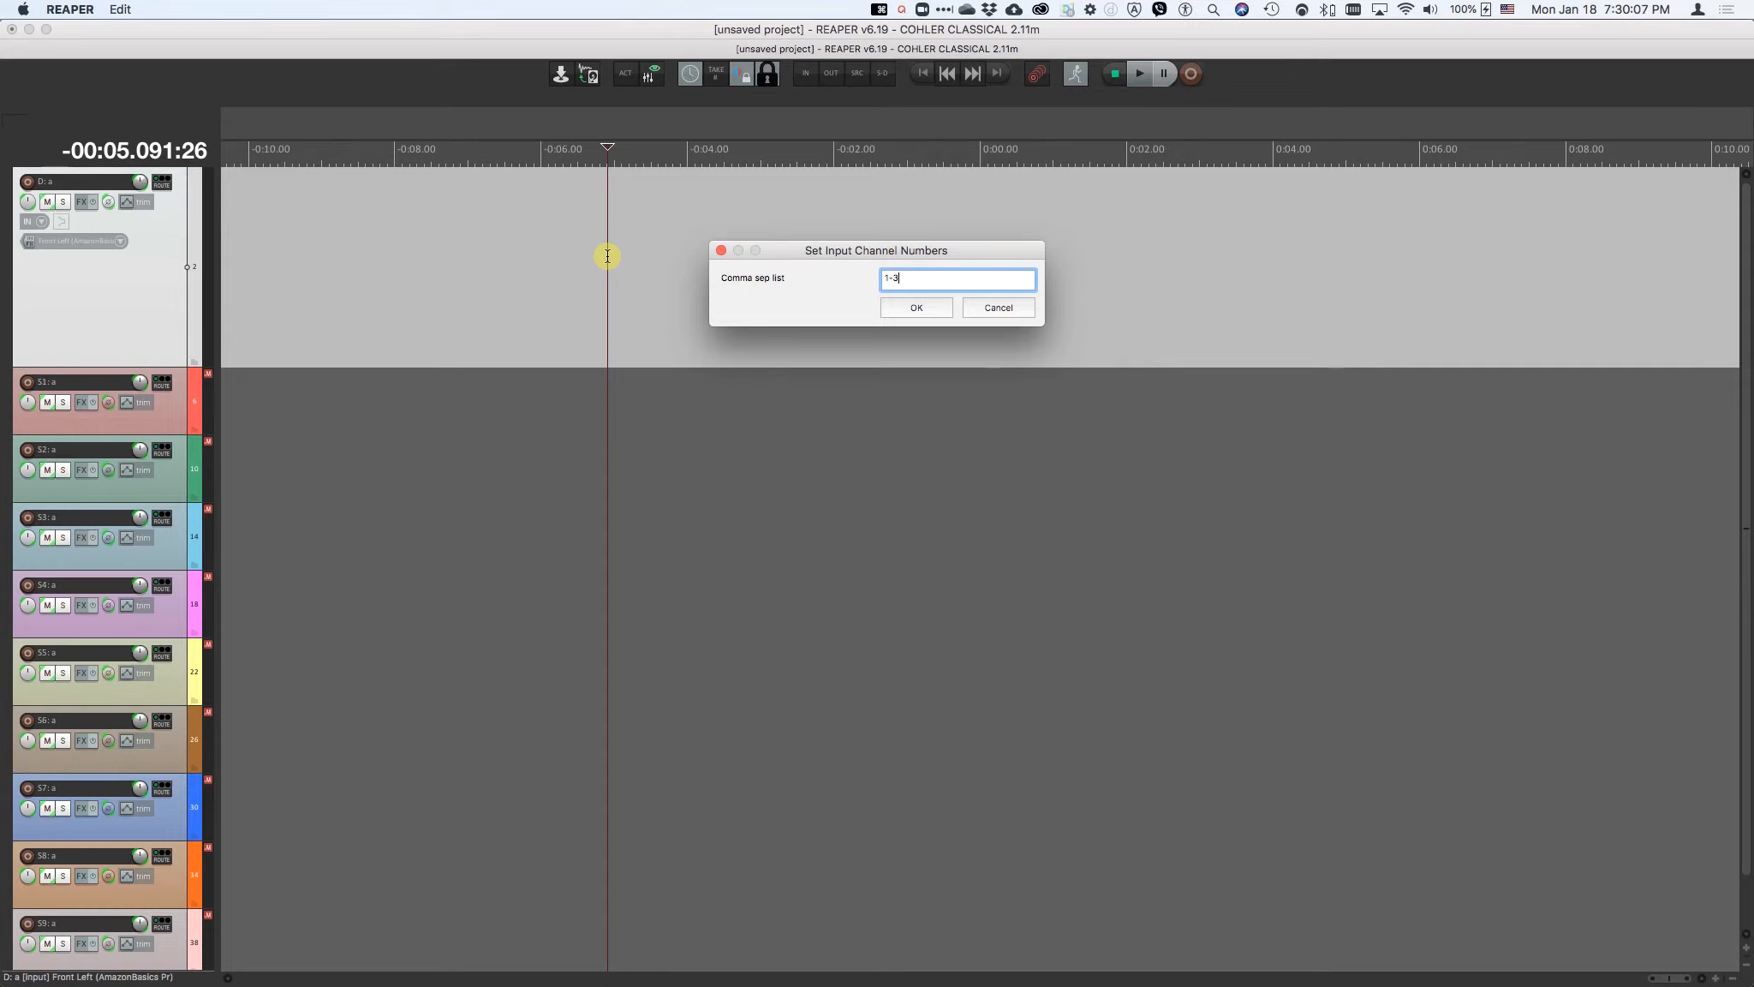
pyautogui.press('Return')
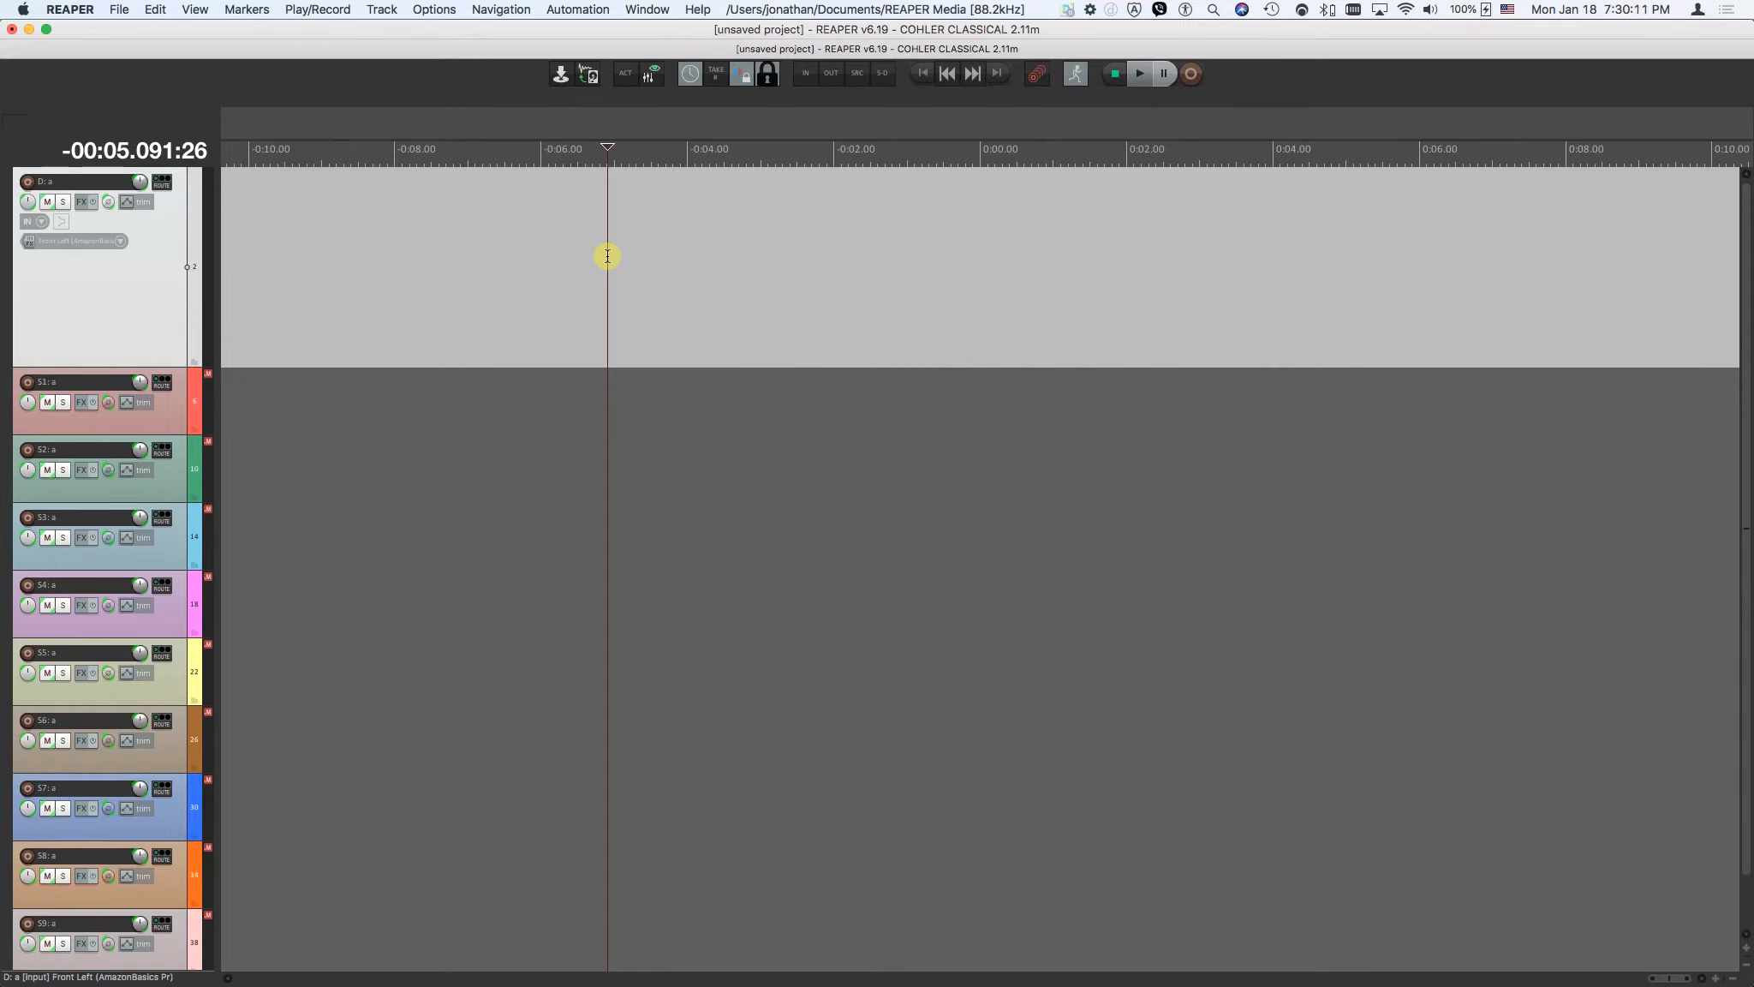
# Step: Start arming the destination tracks for recording and save the project as proj2 in the REAPER Media folder
pyautogui.click(1038, 78)
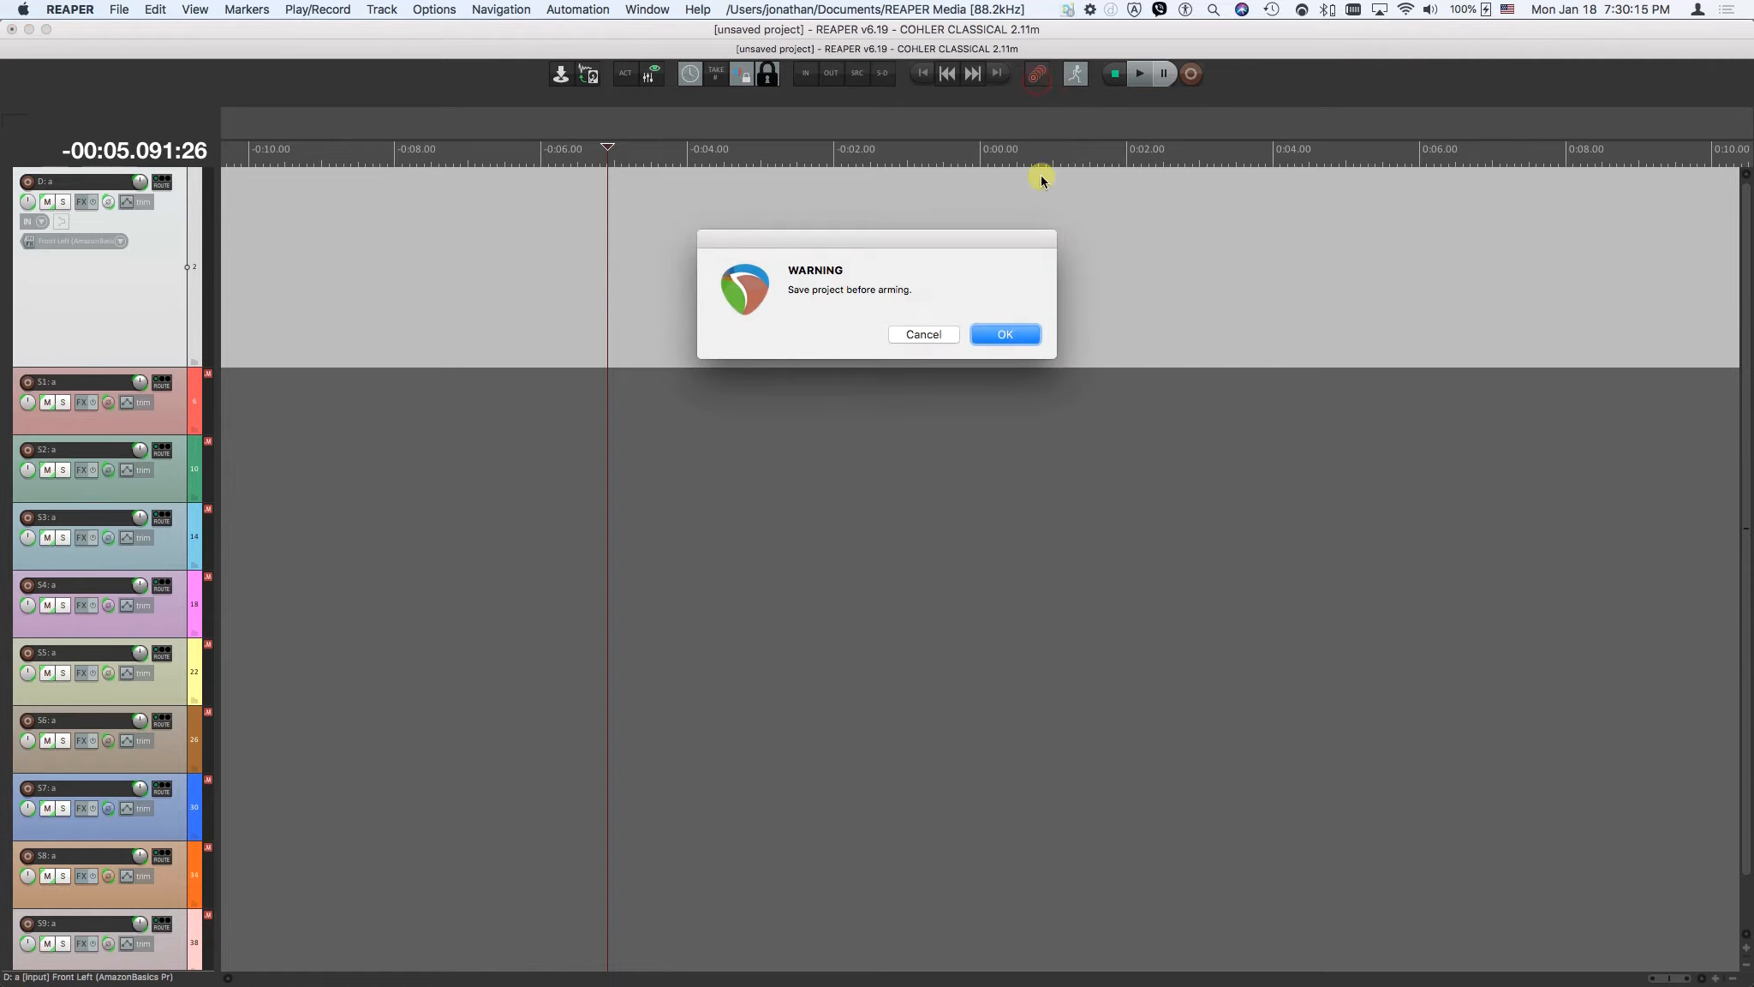
pyautogui.click(1005, 334)
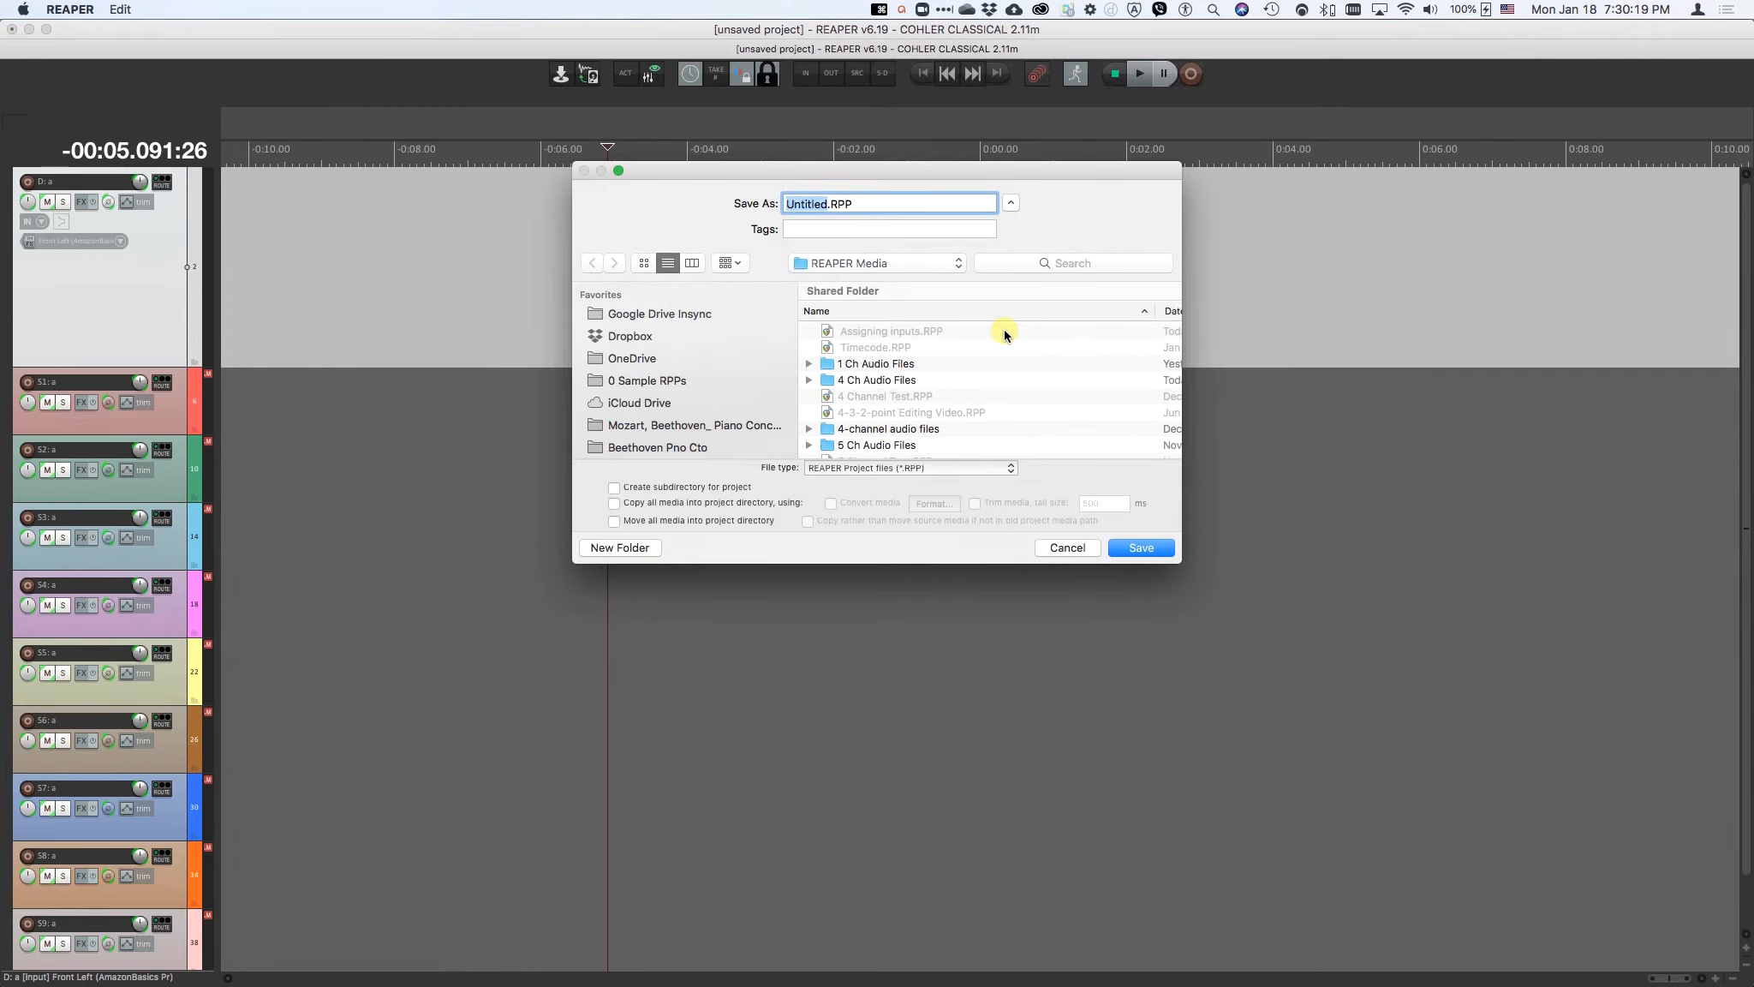
pyautogui.write('proj2')
pyautogui.press('Return')
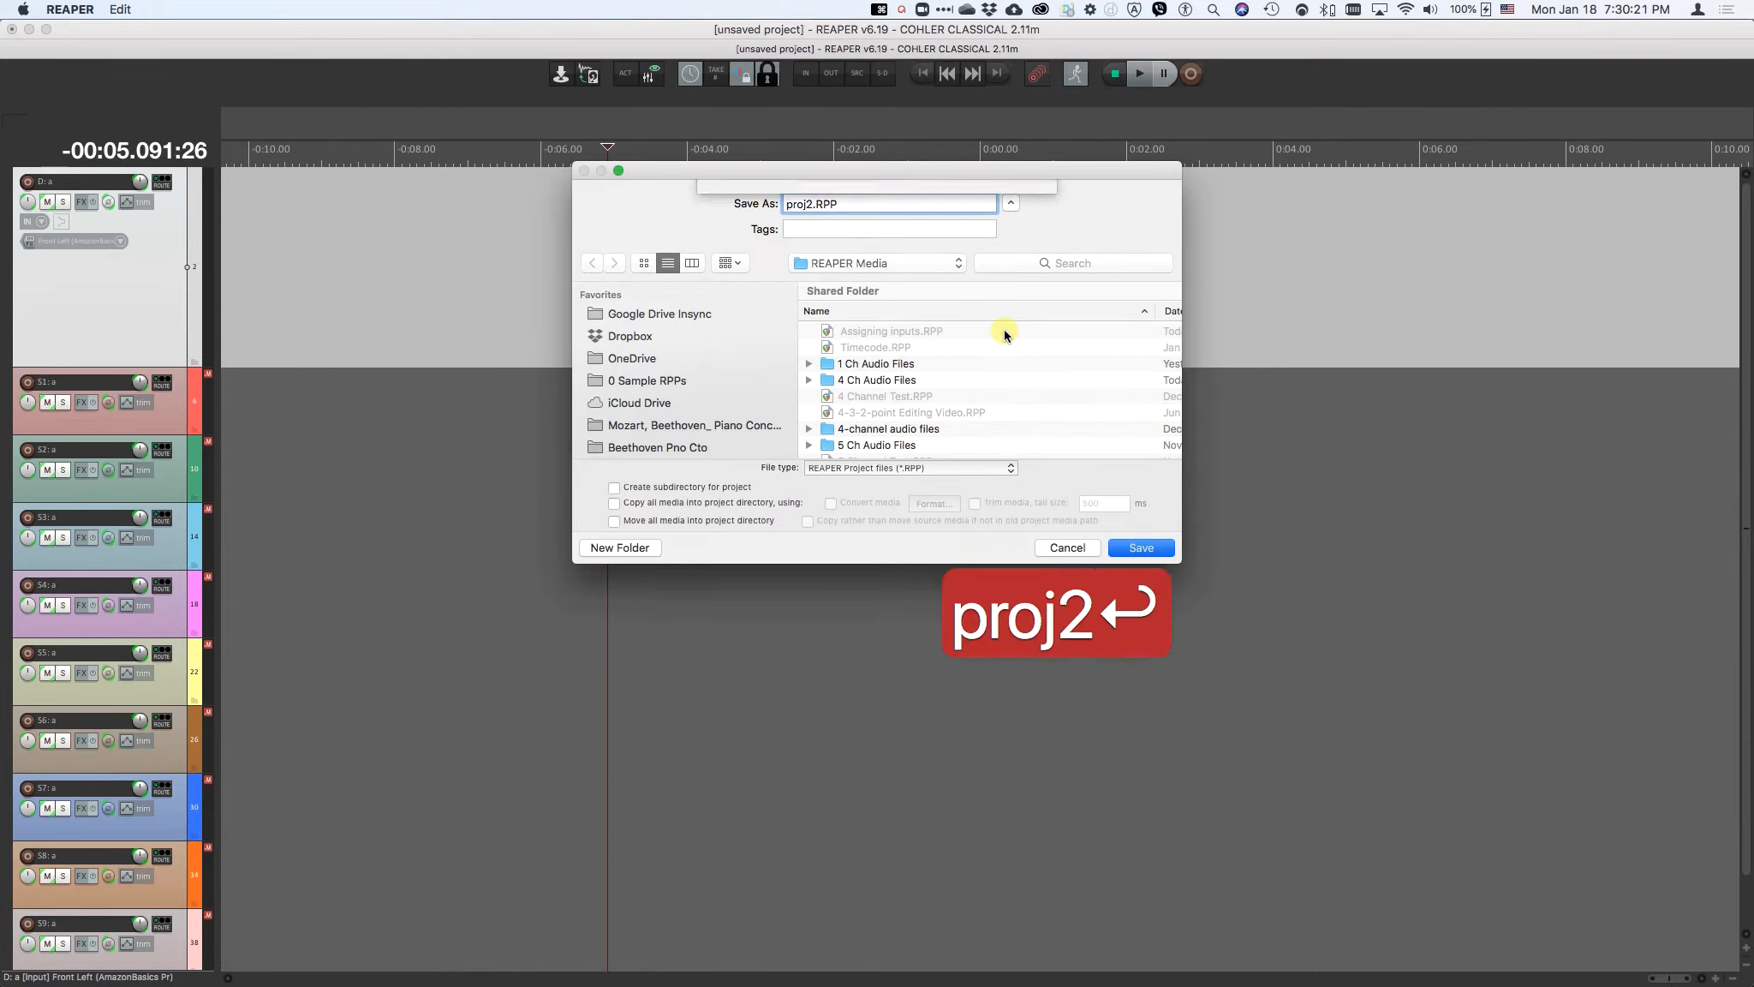
pyautogui.press('space')
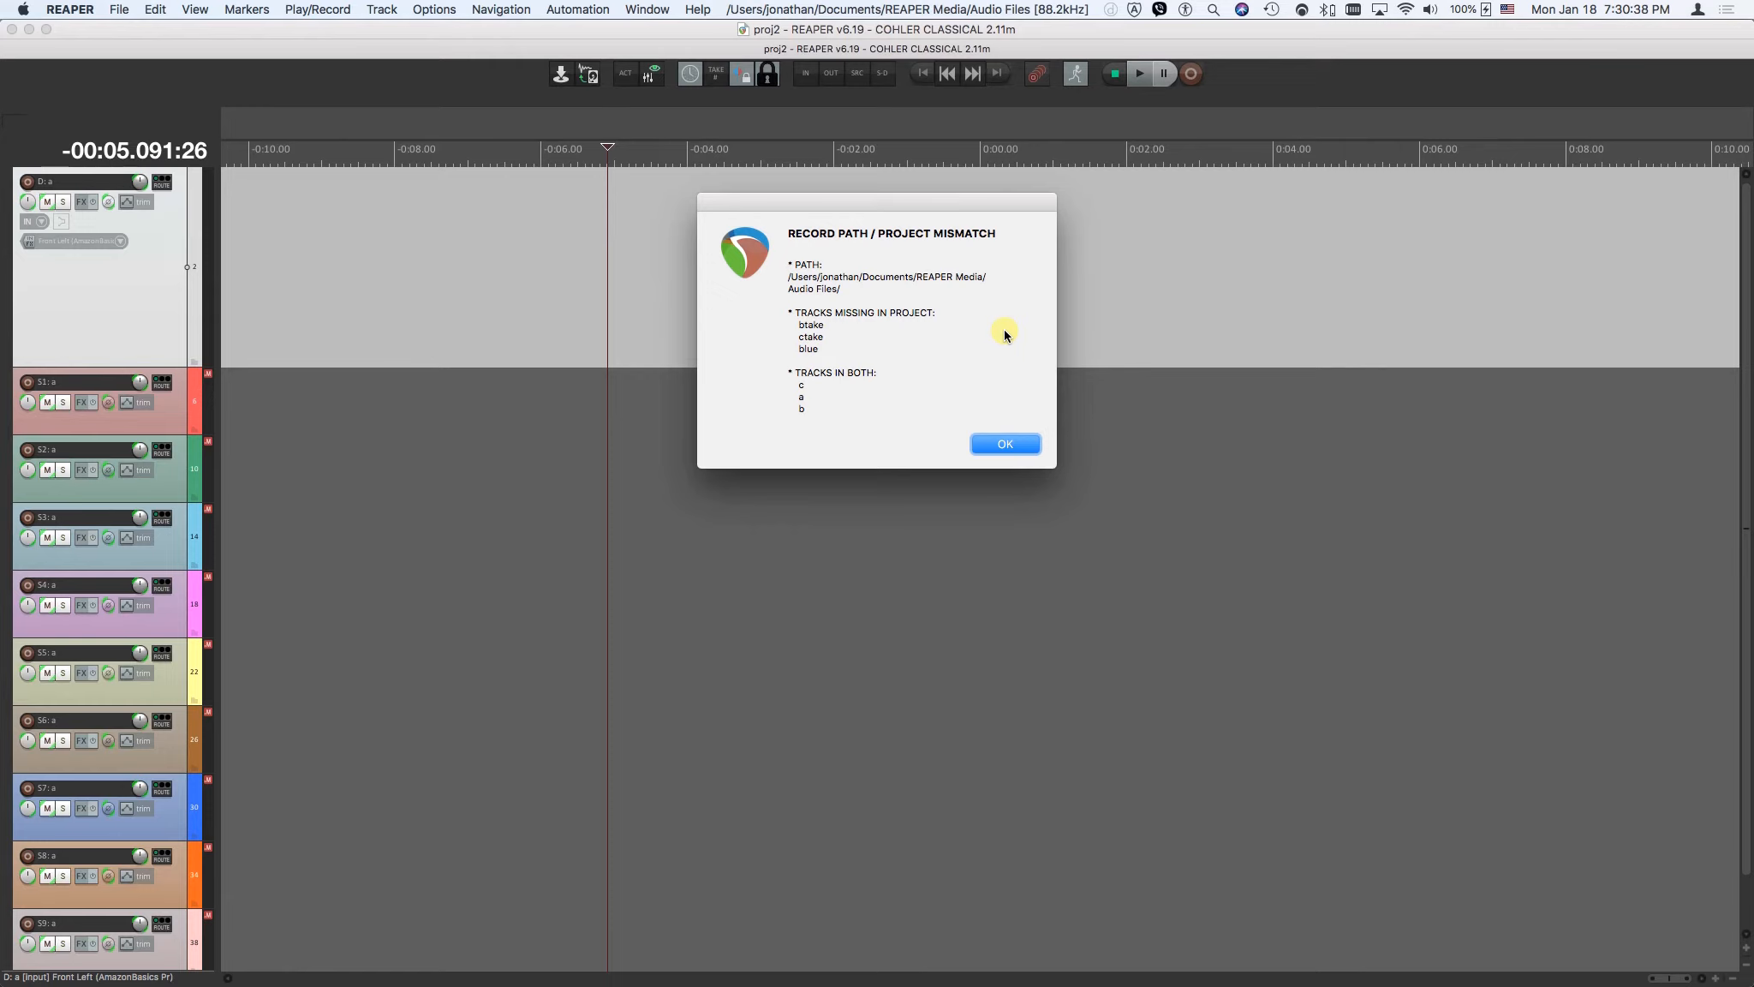
# Step: Accept the record path mismatch and create a folder named abc Files inside REAPER Media for the recordings
pyautogui.press('Return')
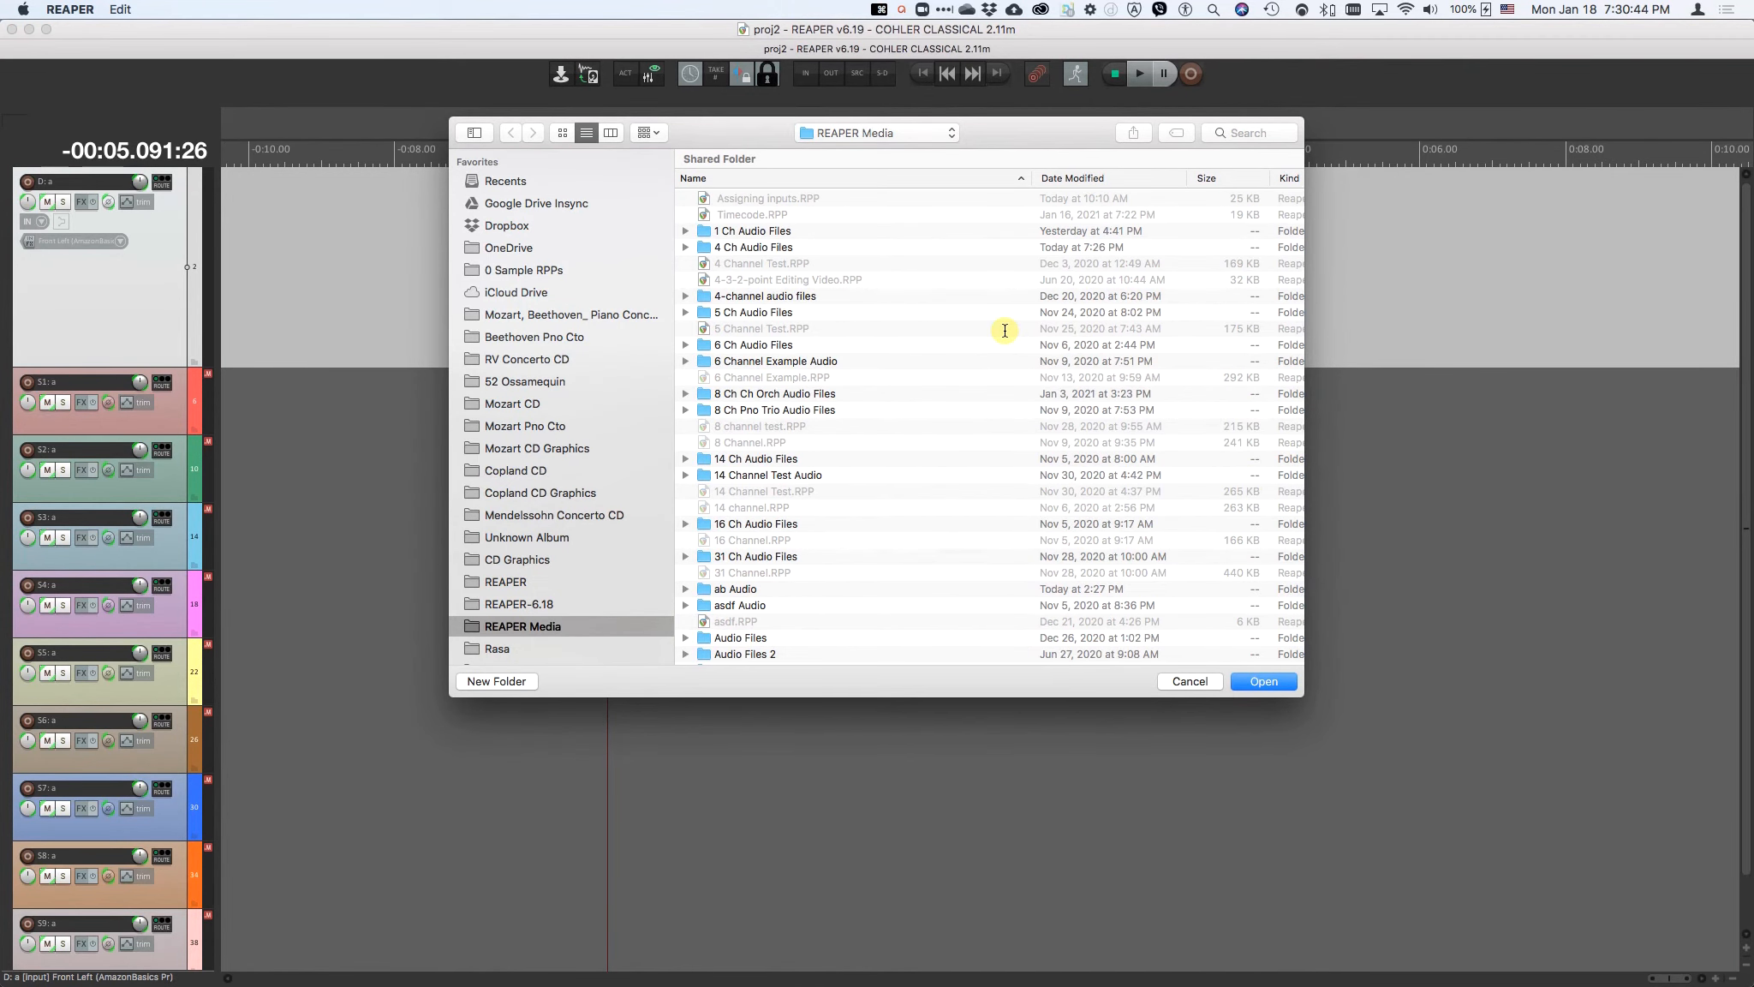
pyautogui.click(502, 682)
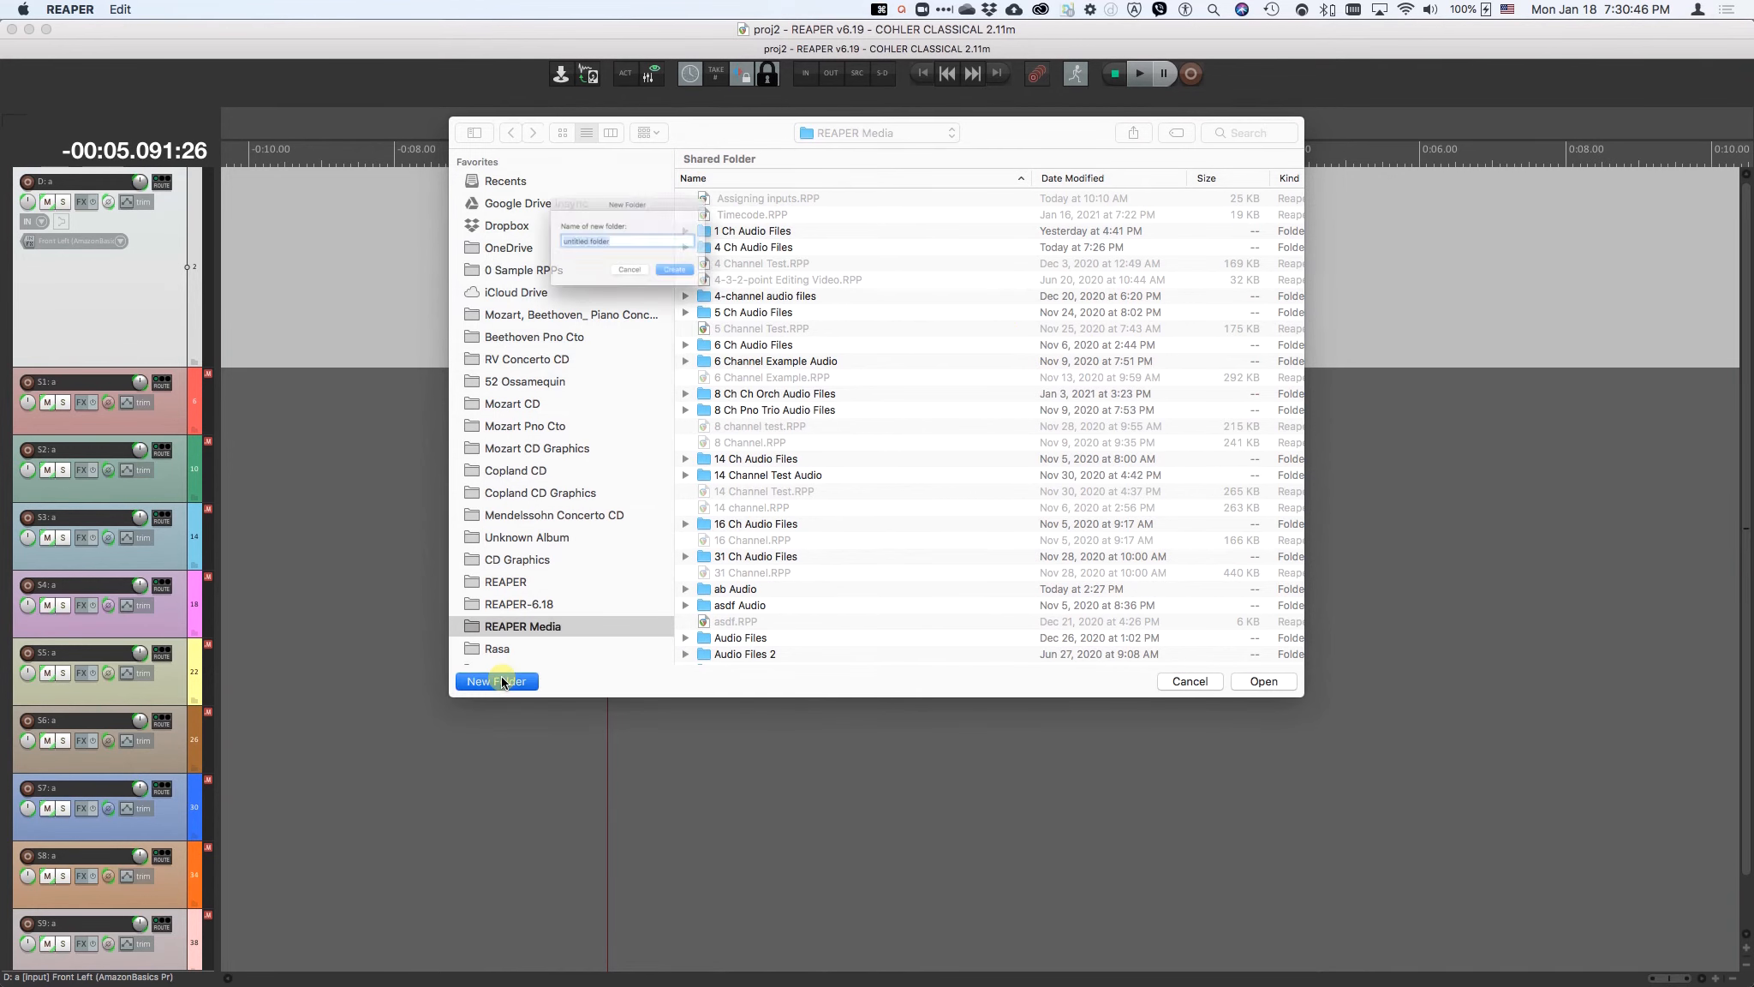
pyautogui.write('a')
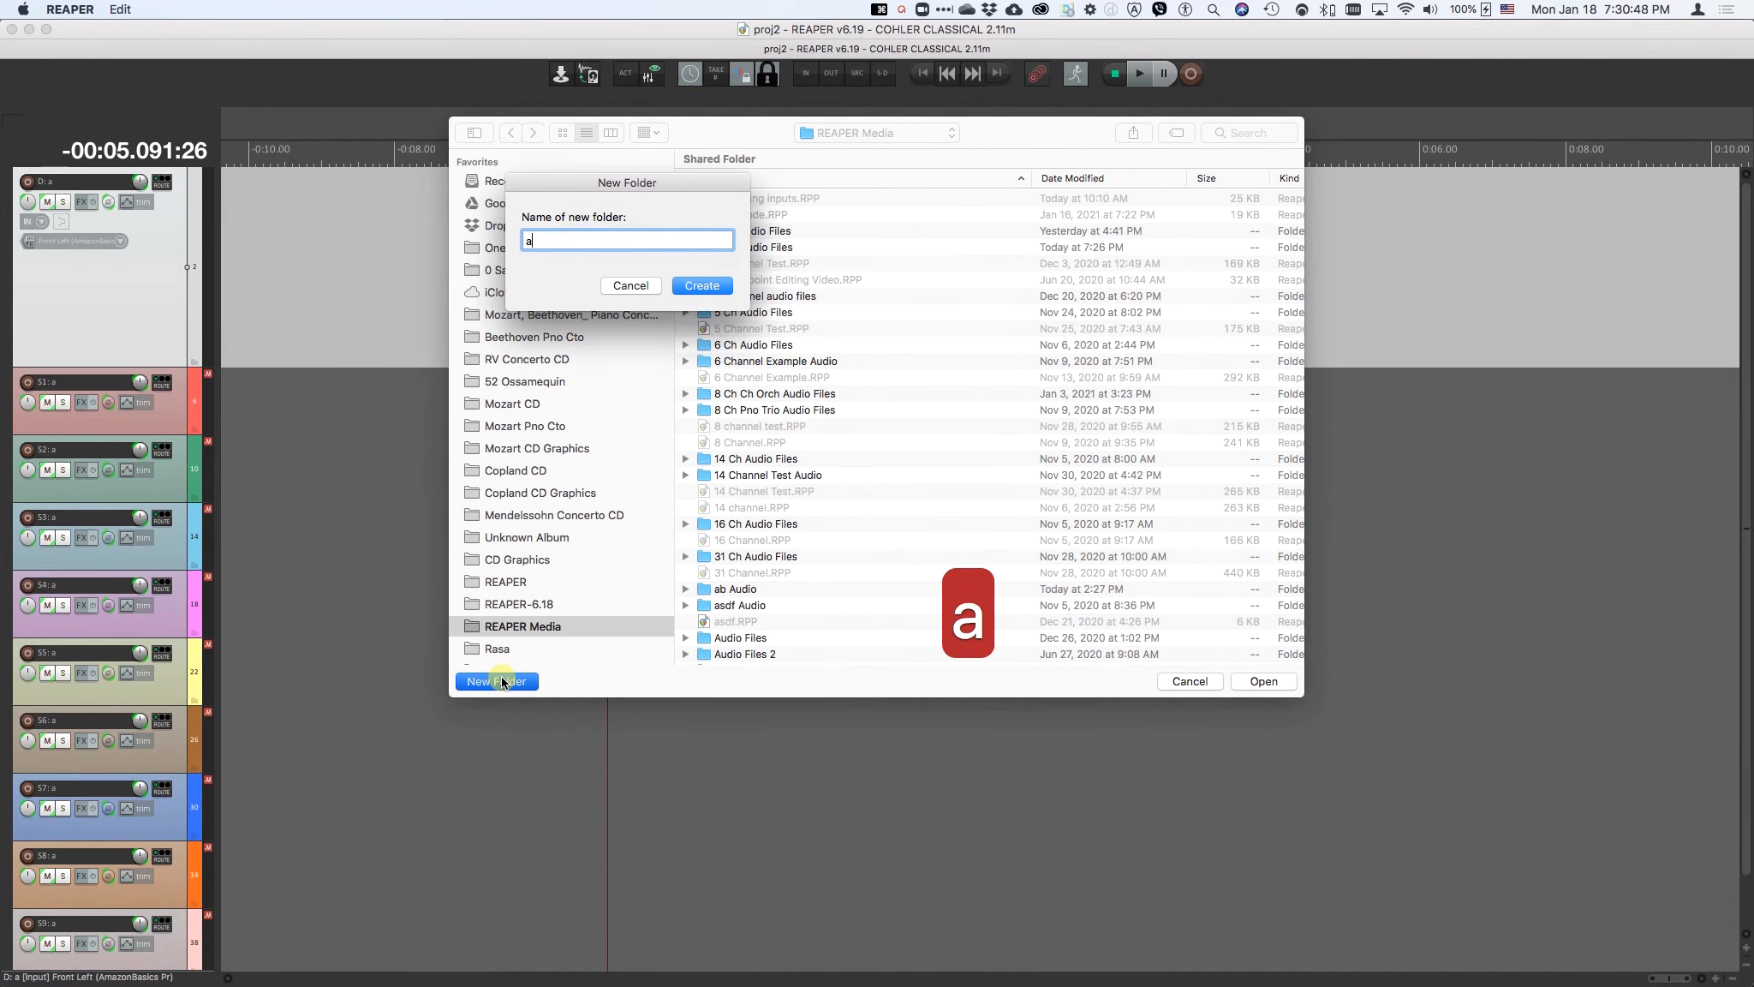
pyautogui.write('bc Files')
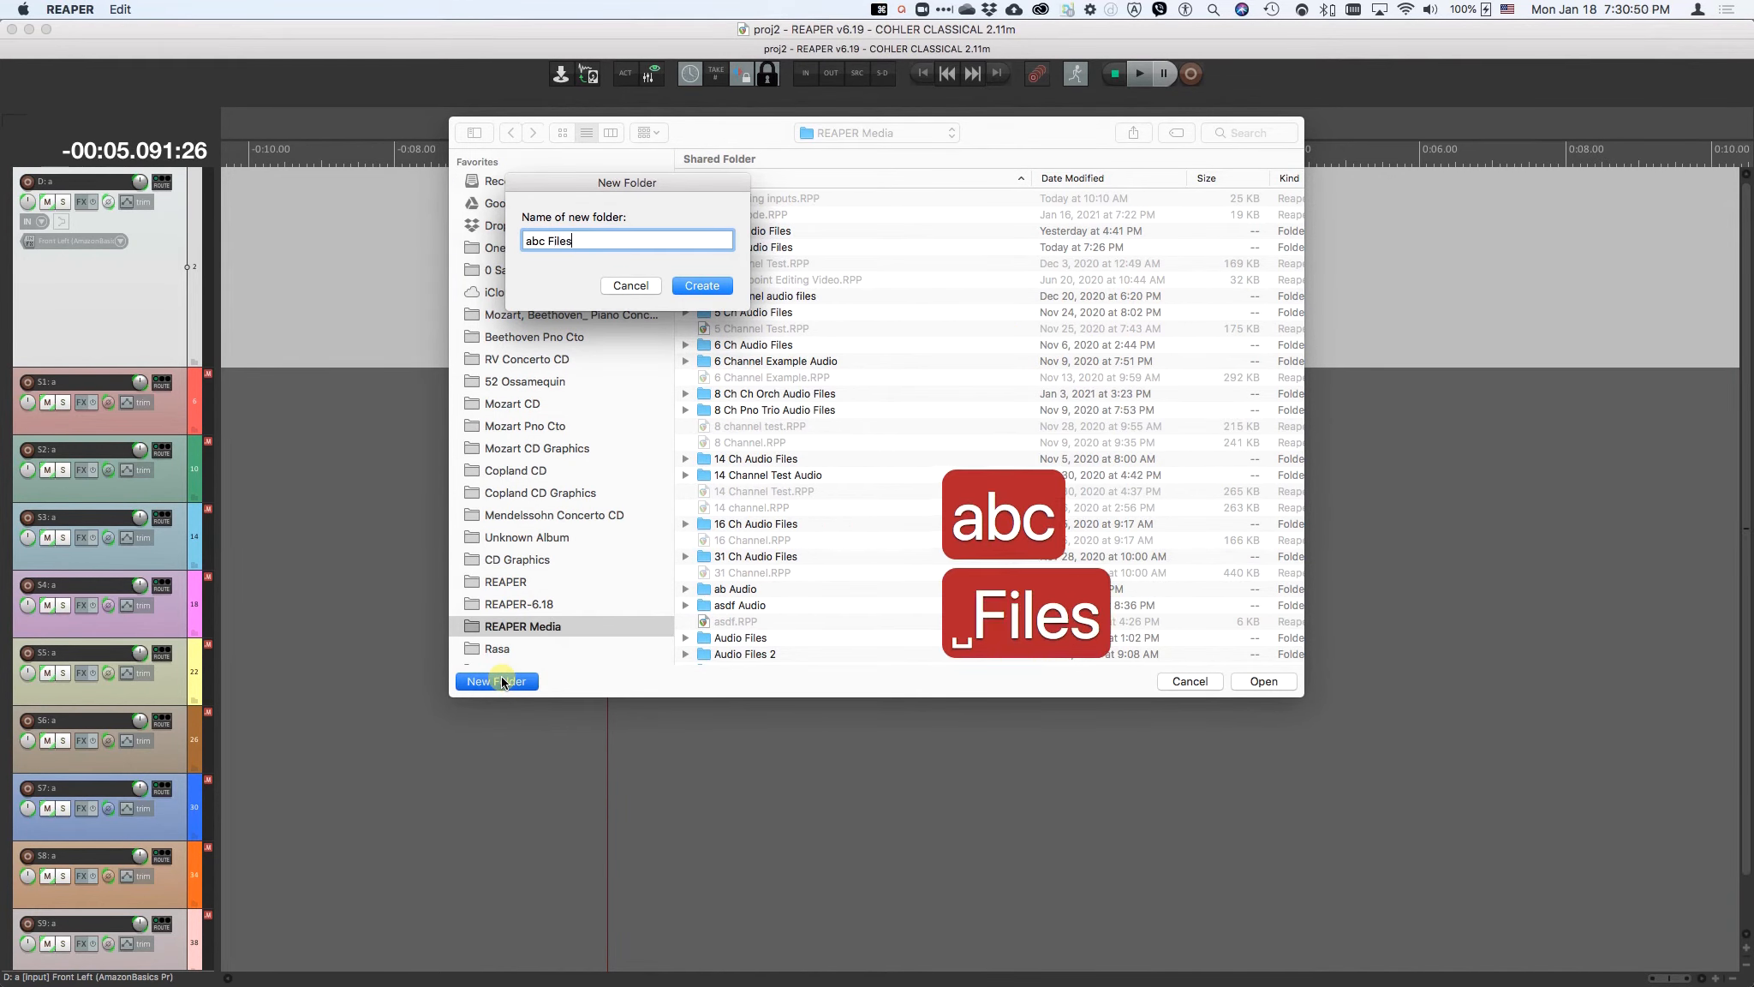
pyautogui.press('Return')
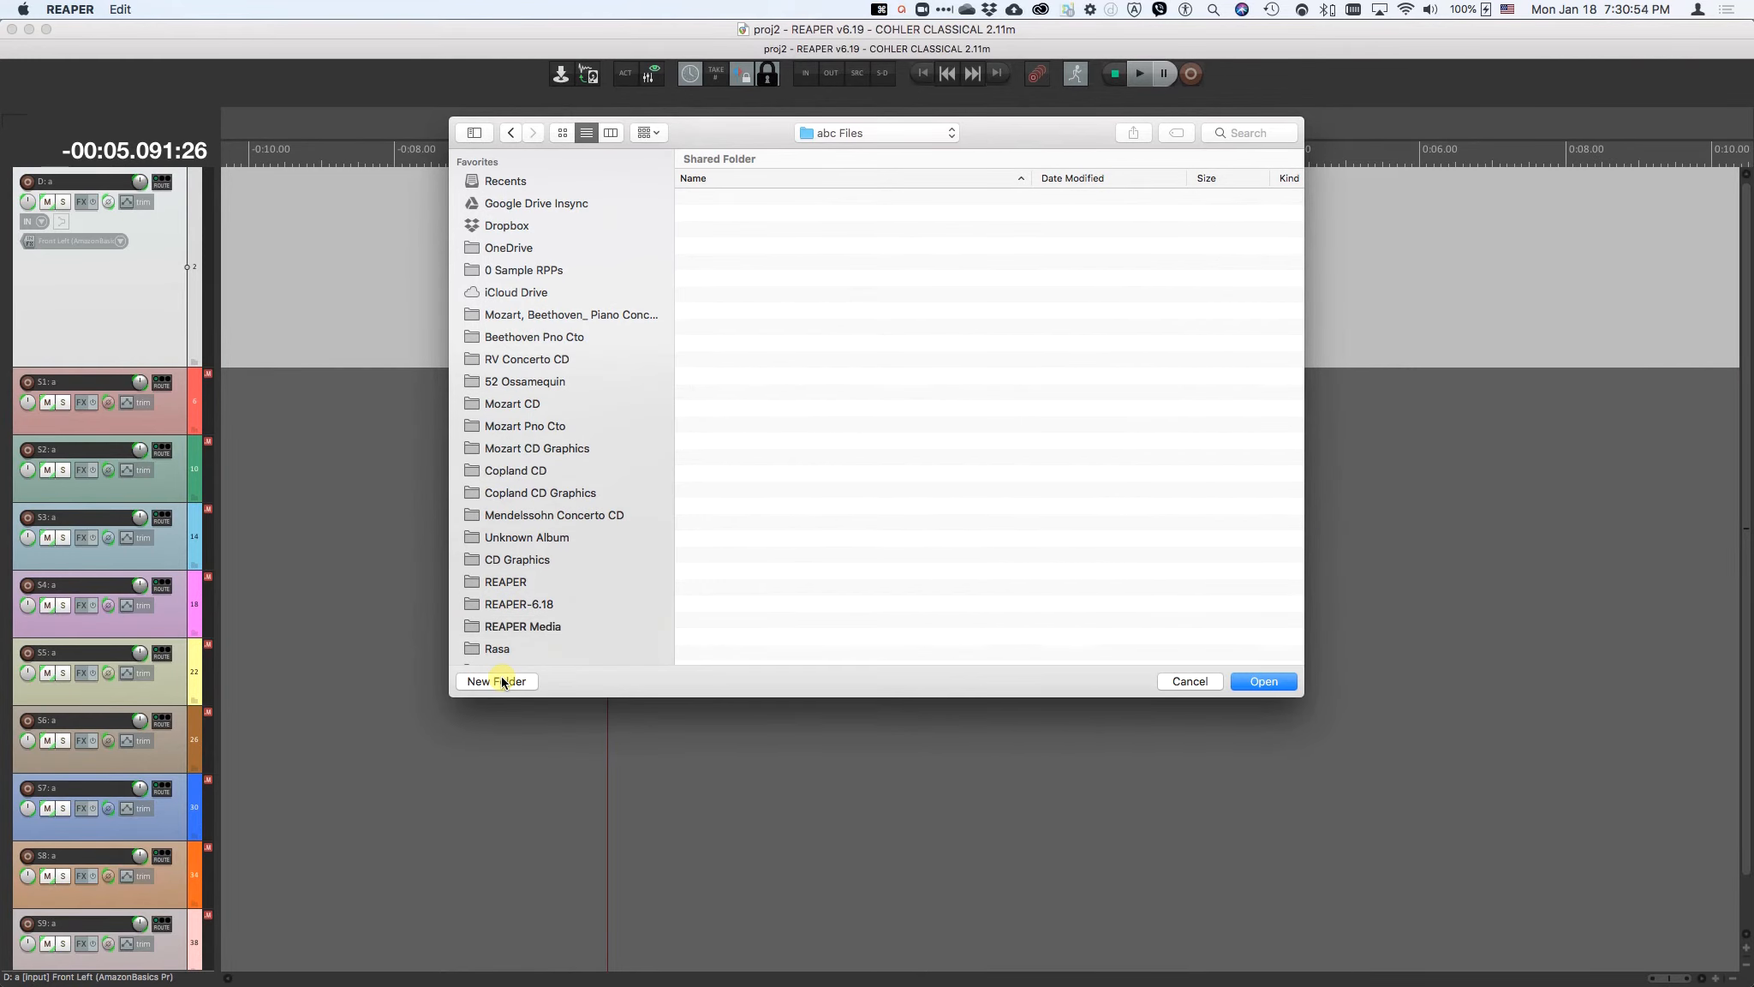
# Step: Record a take of about 4 seconds on the destination group into the abc Files folder and expand its child tracks
pyautogui.press('Return')
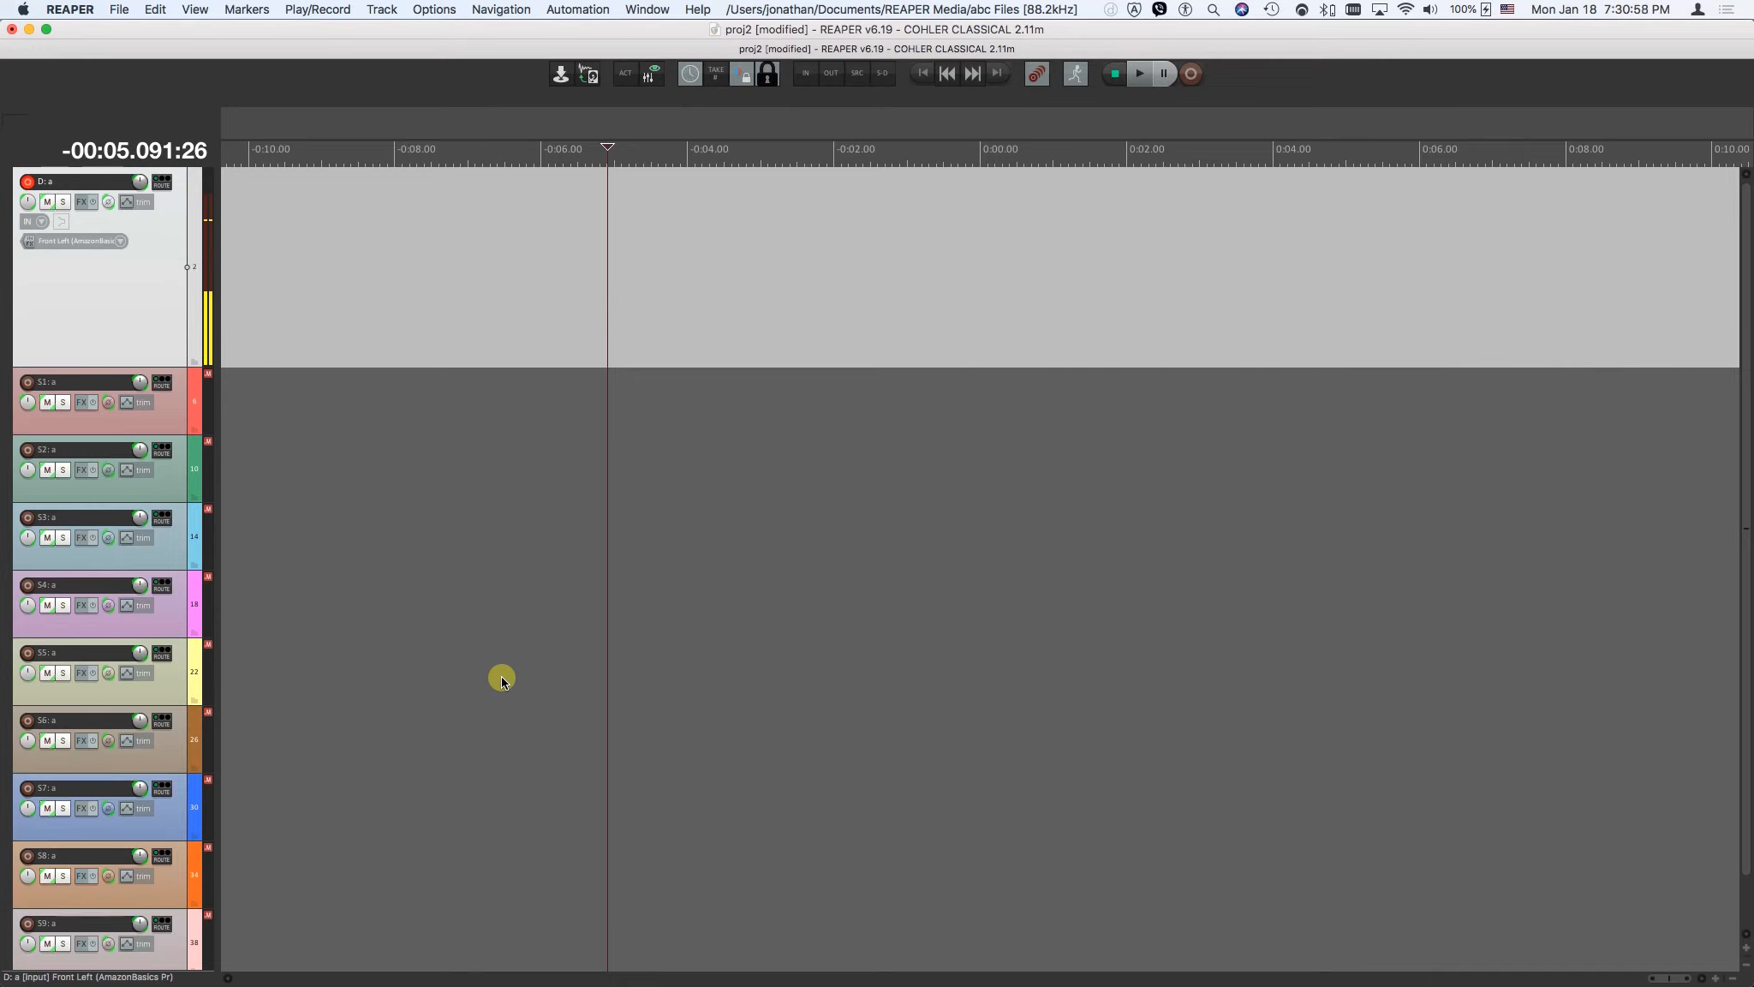
pyautogui.press('super+r')
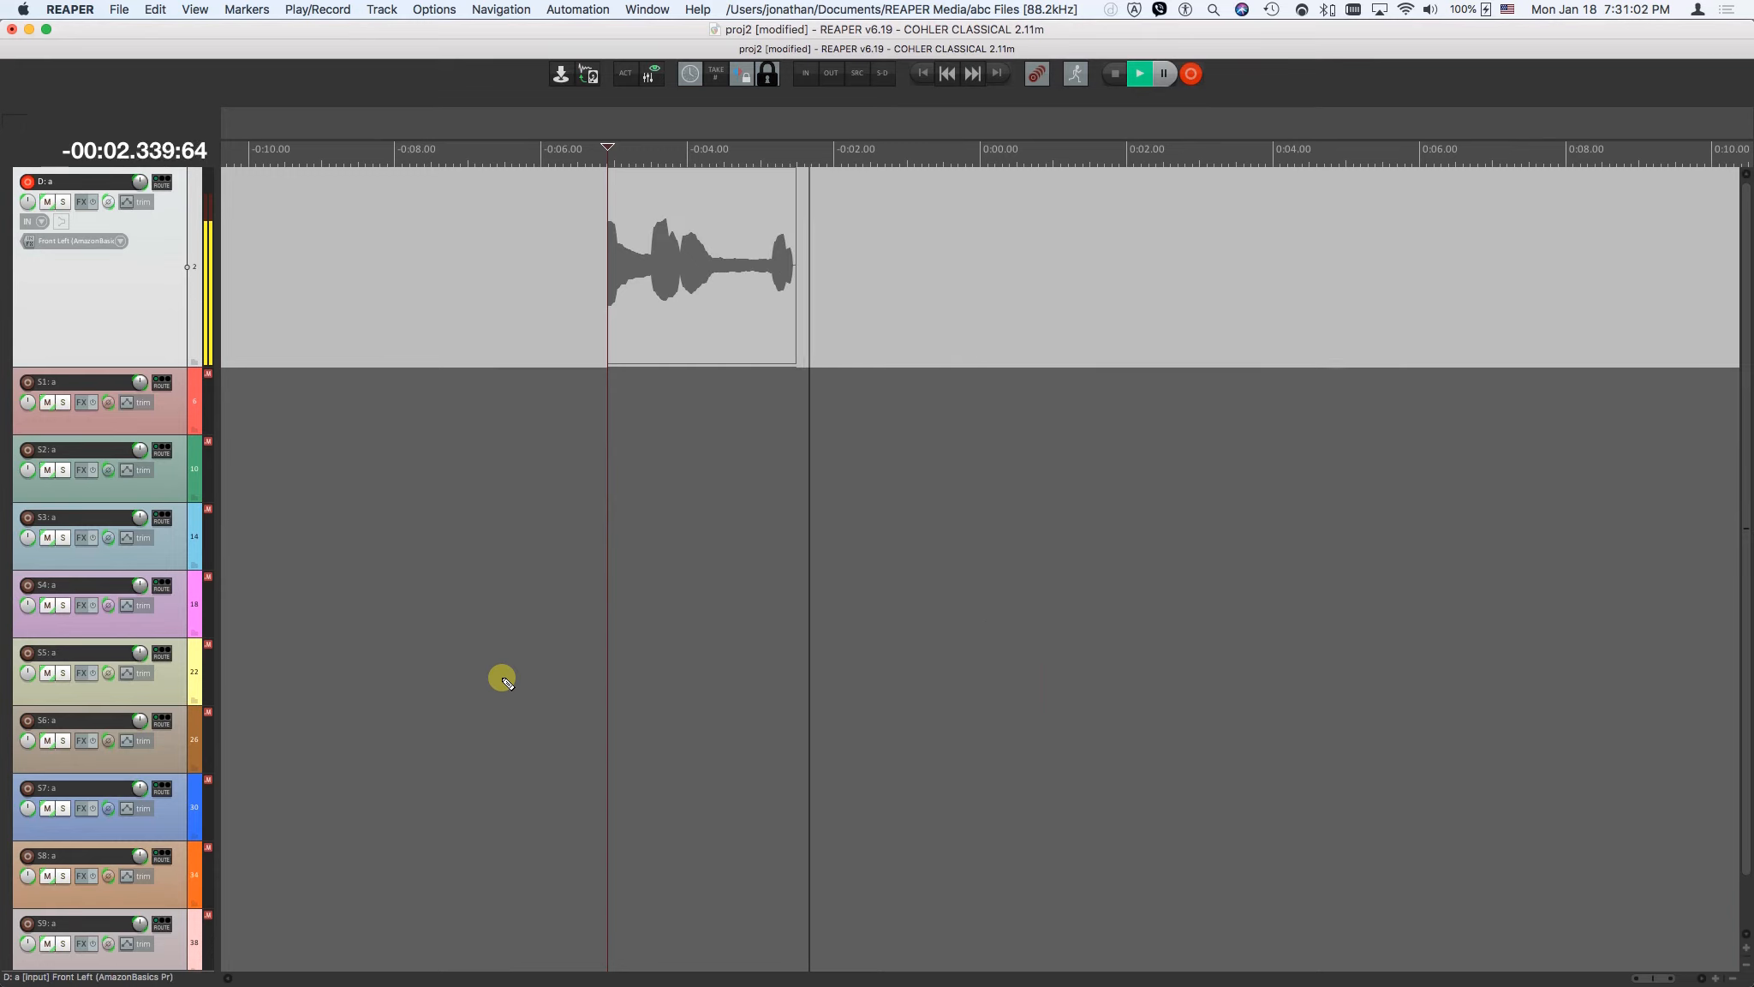
pyautogui.press('space')
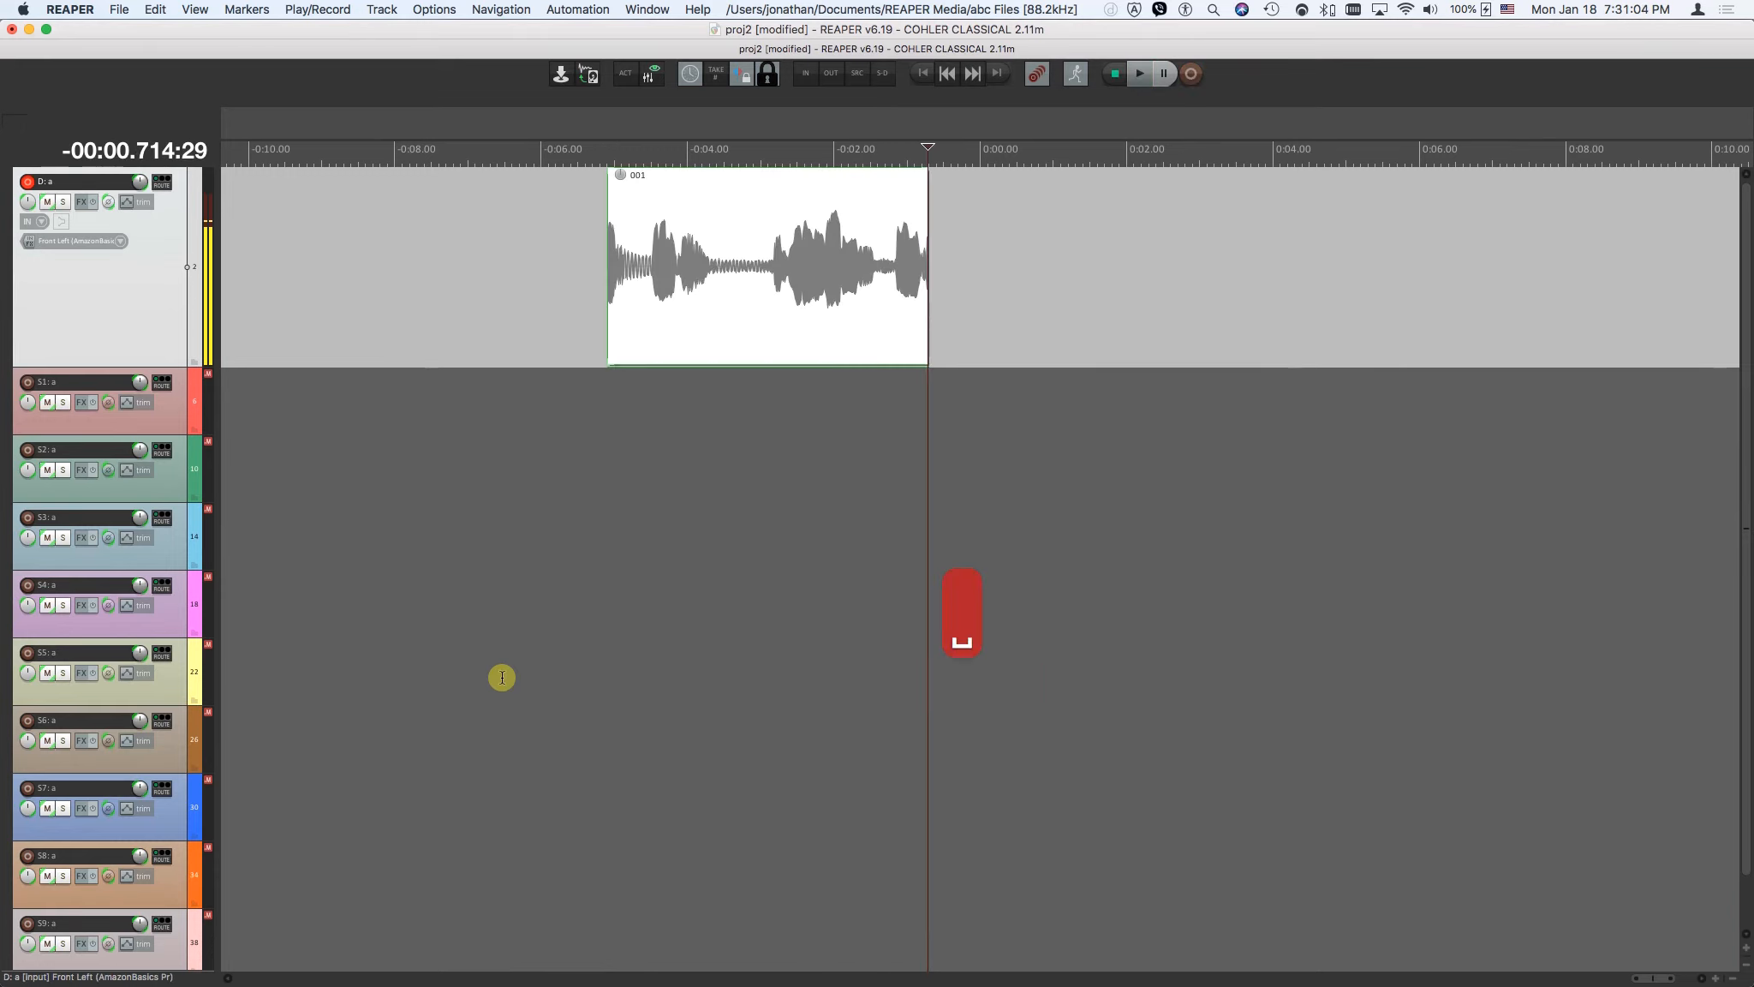
pyautogui.press('ctrl+alt+super+t')
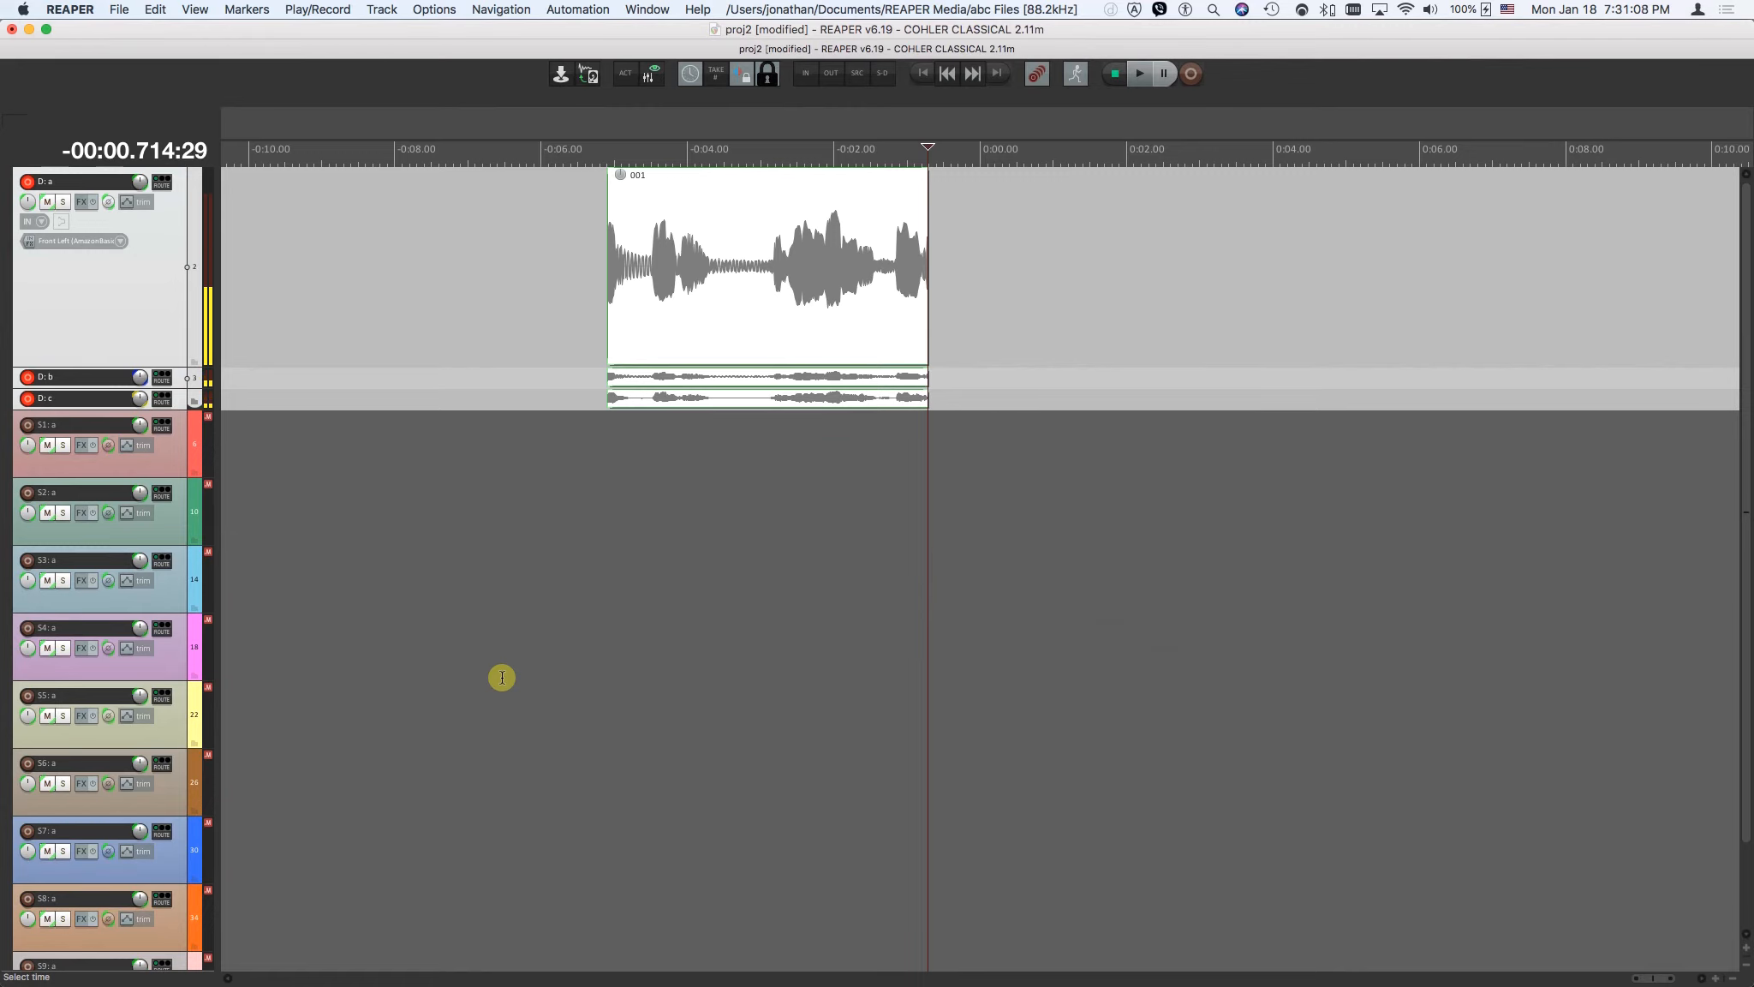
# Step: Record a take of about 3 seconds on source group S1, starting at about -5.06 seconds
pyautogui.click(610, 451)
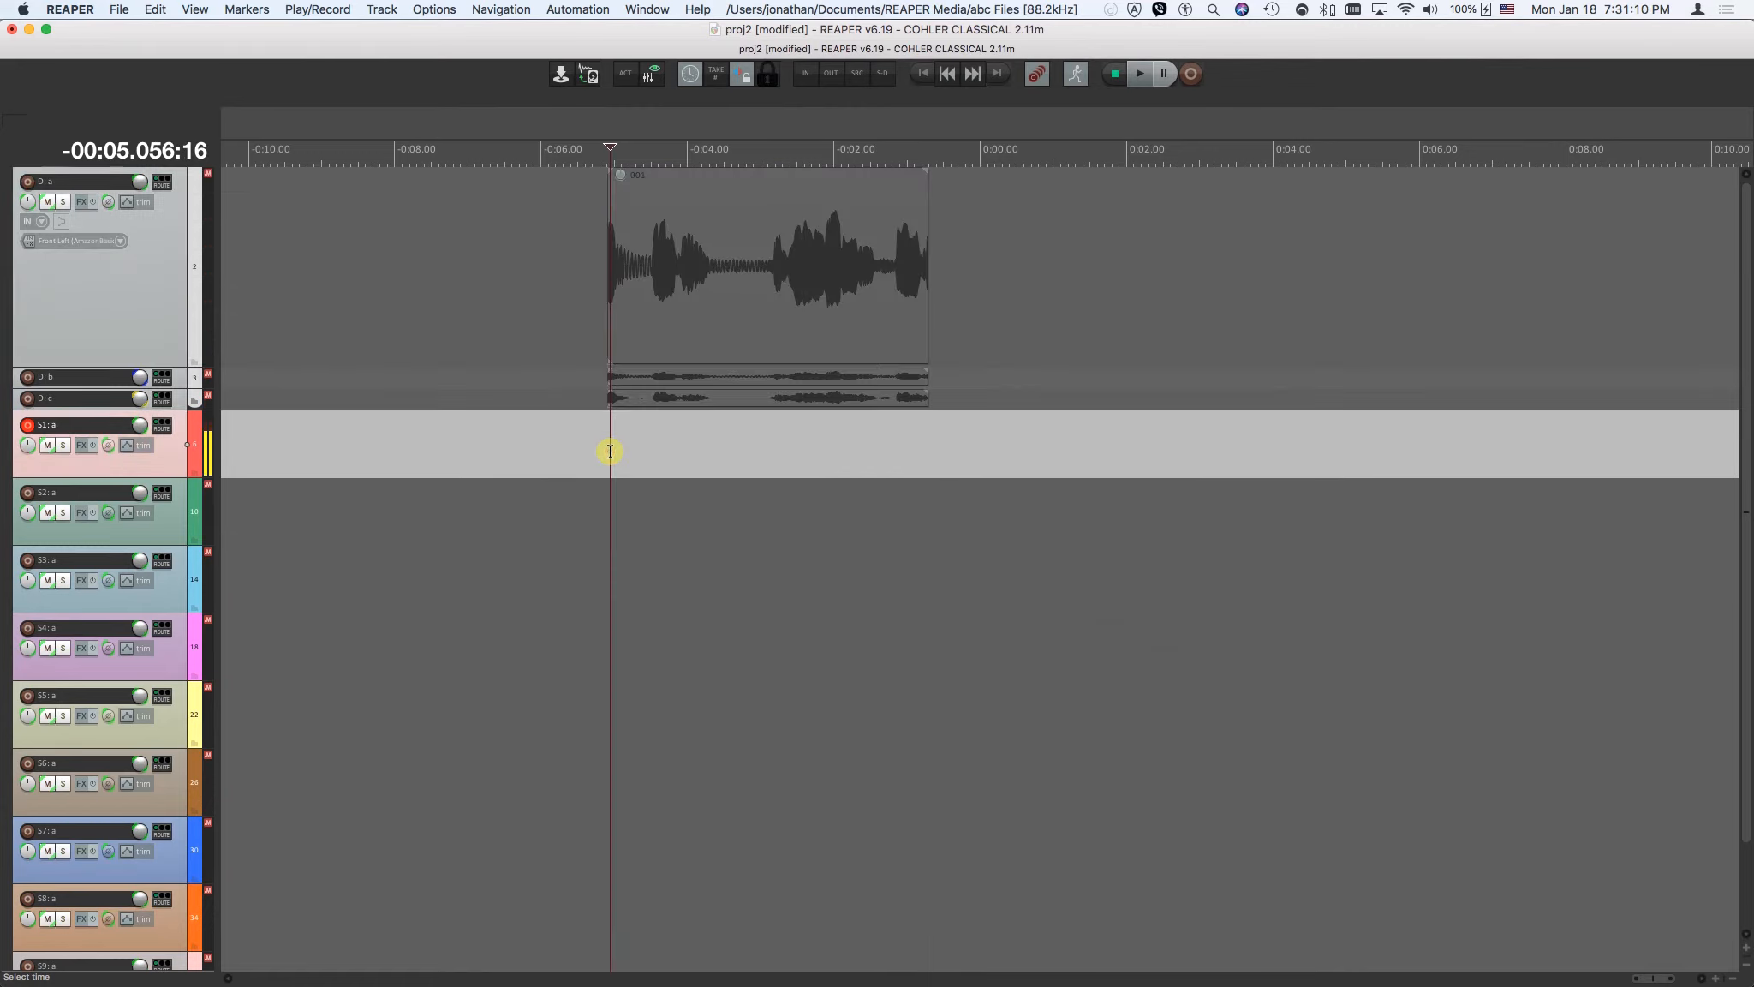
pyautogui.press('super+r')
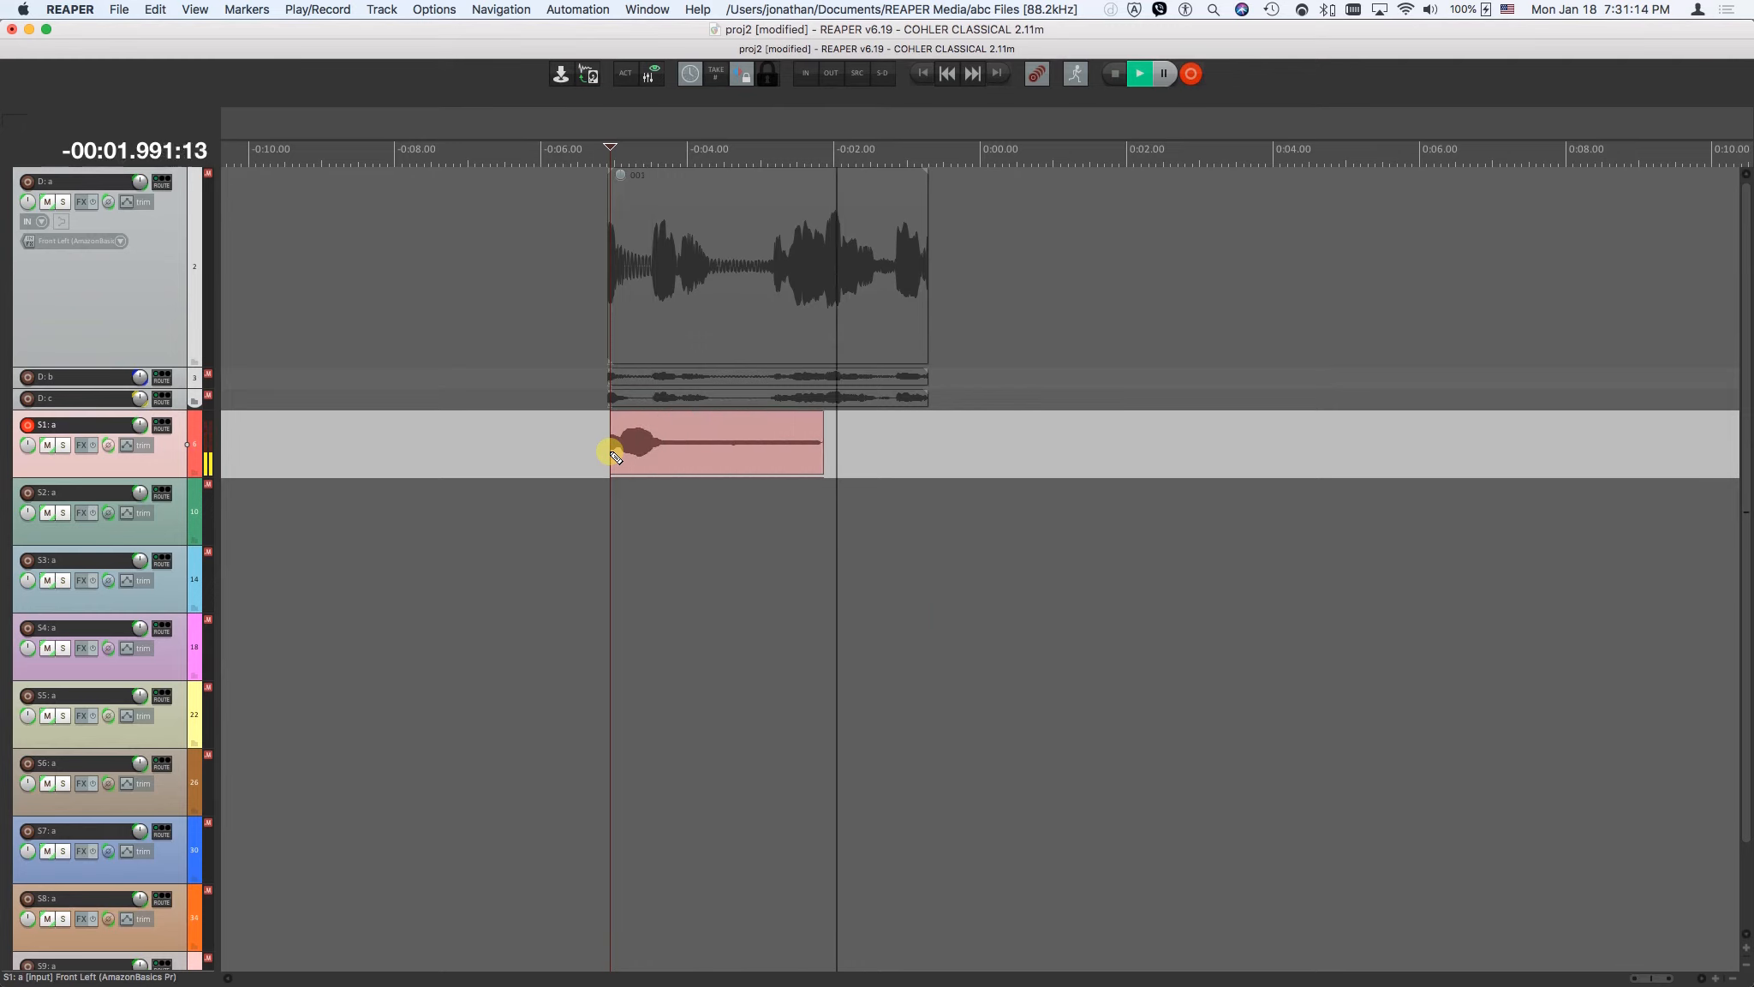
pyautogui.press('space')
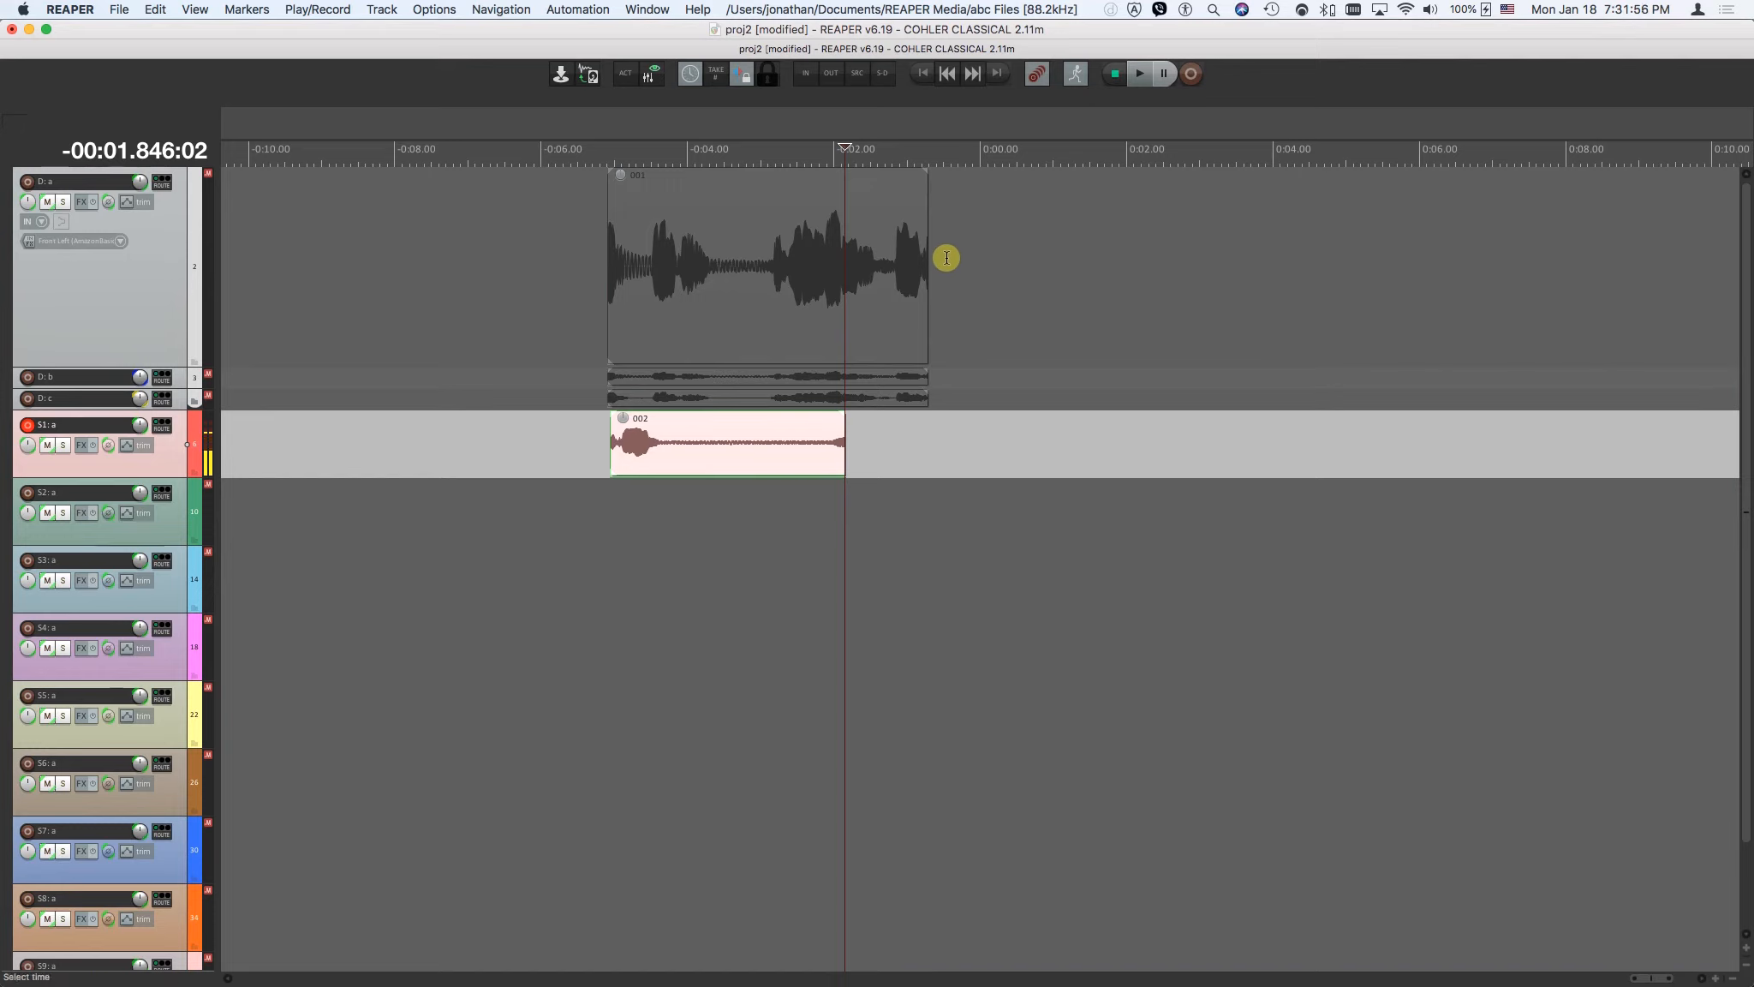
# Step: Record on the destination group from about 0.1 to 14.1 seconds, starting a new take while rolling three times
pyautogui.click(330, 12)
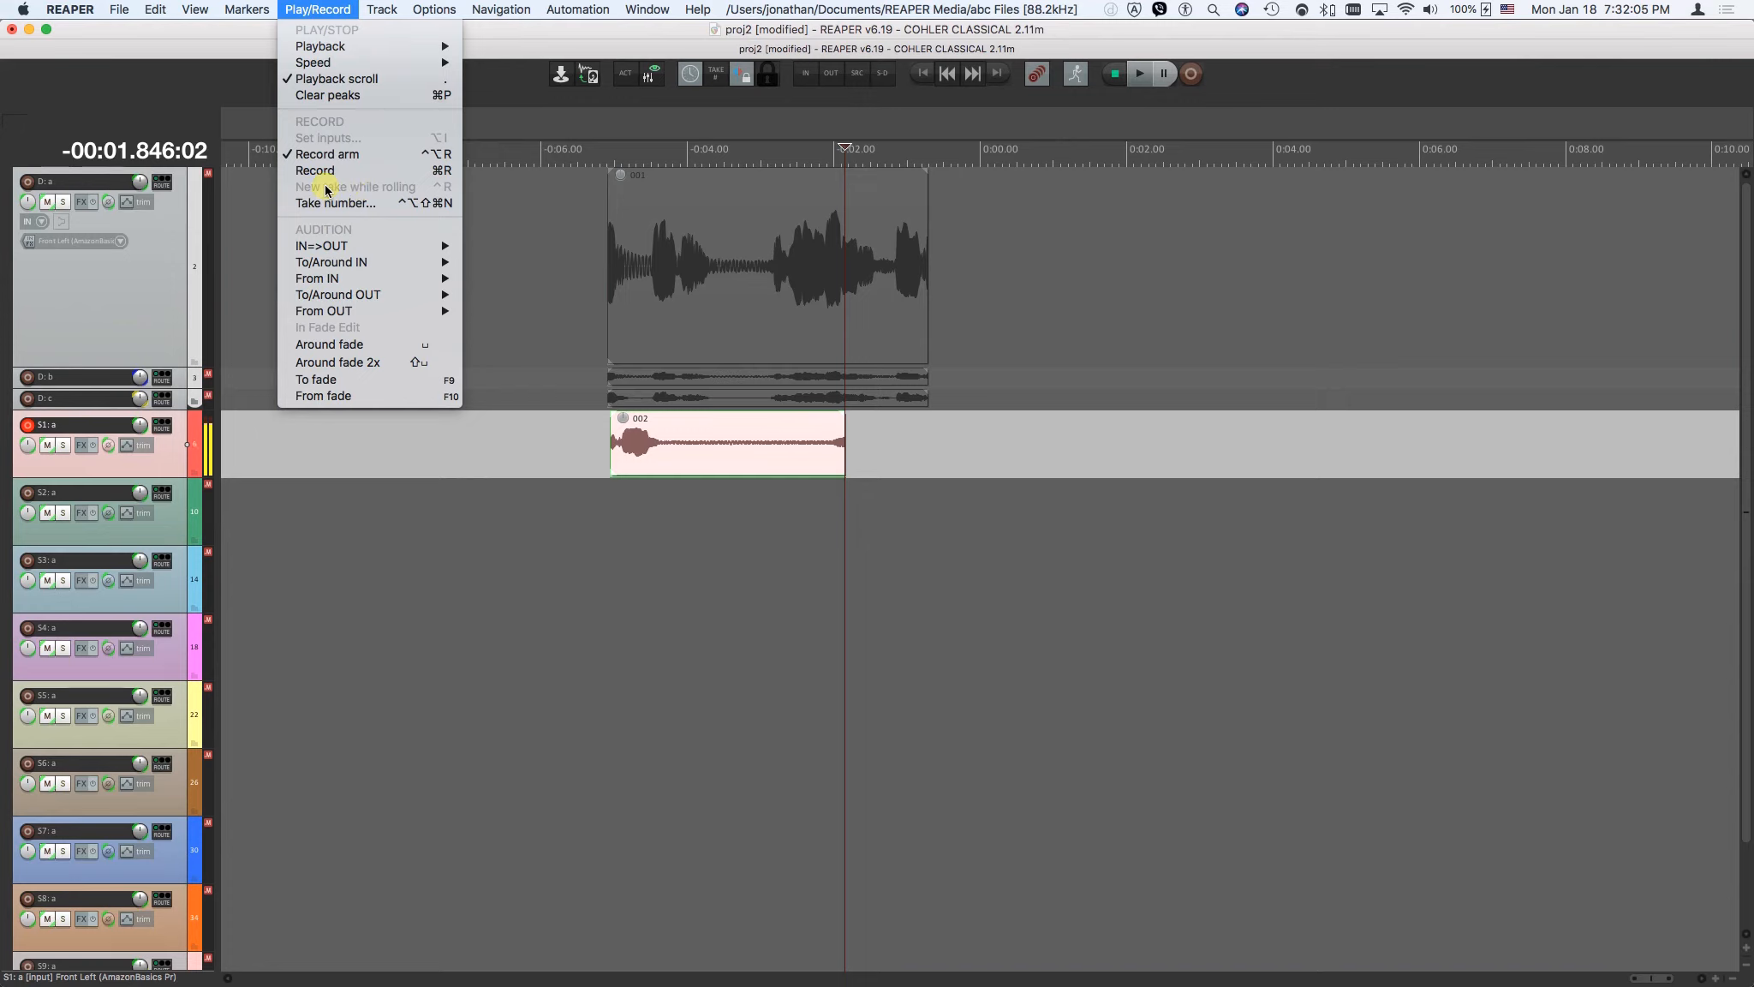
pyautogui.click(326, 7)
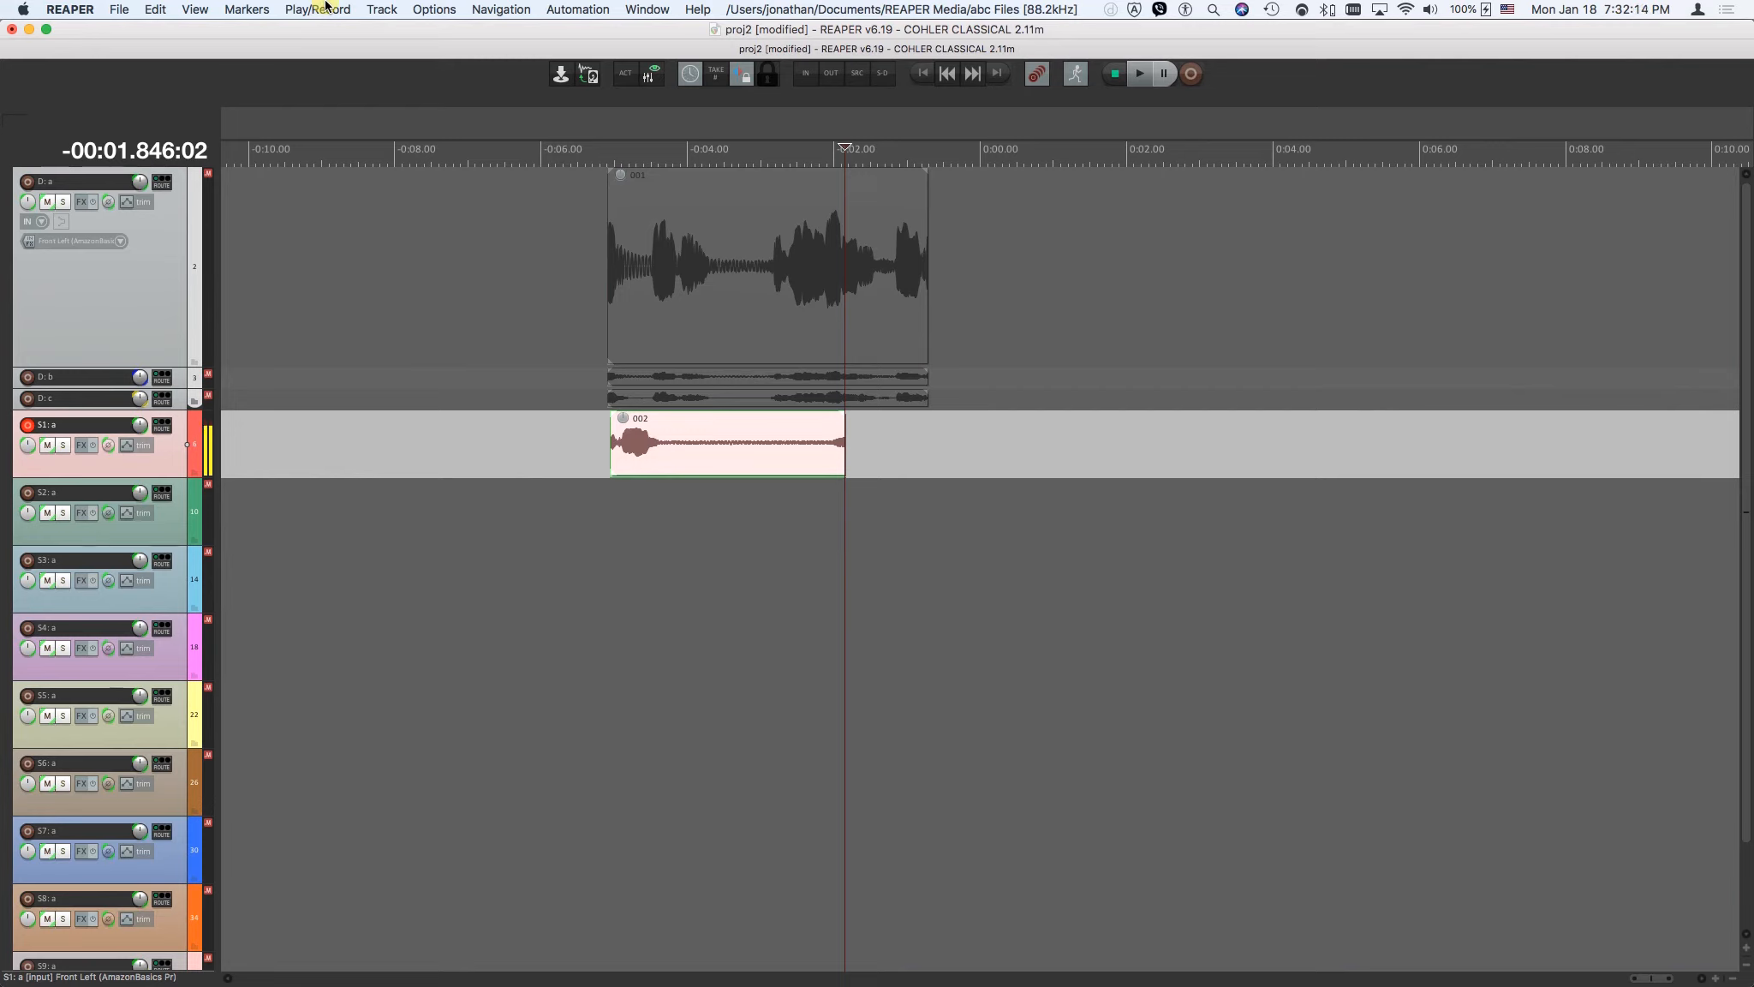
pyautogui.click(988, 285)
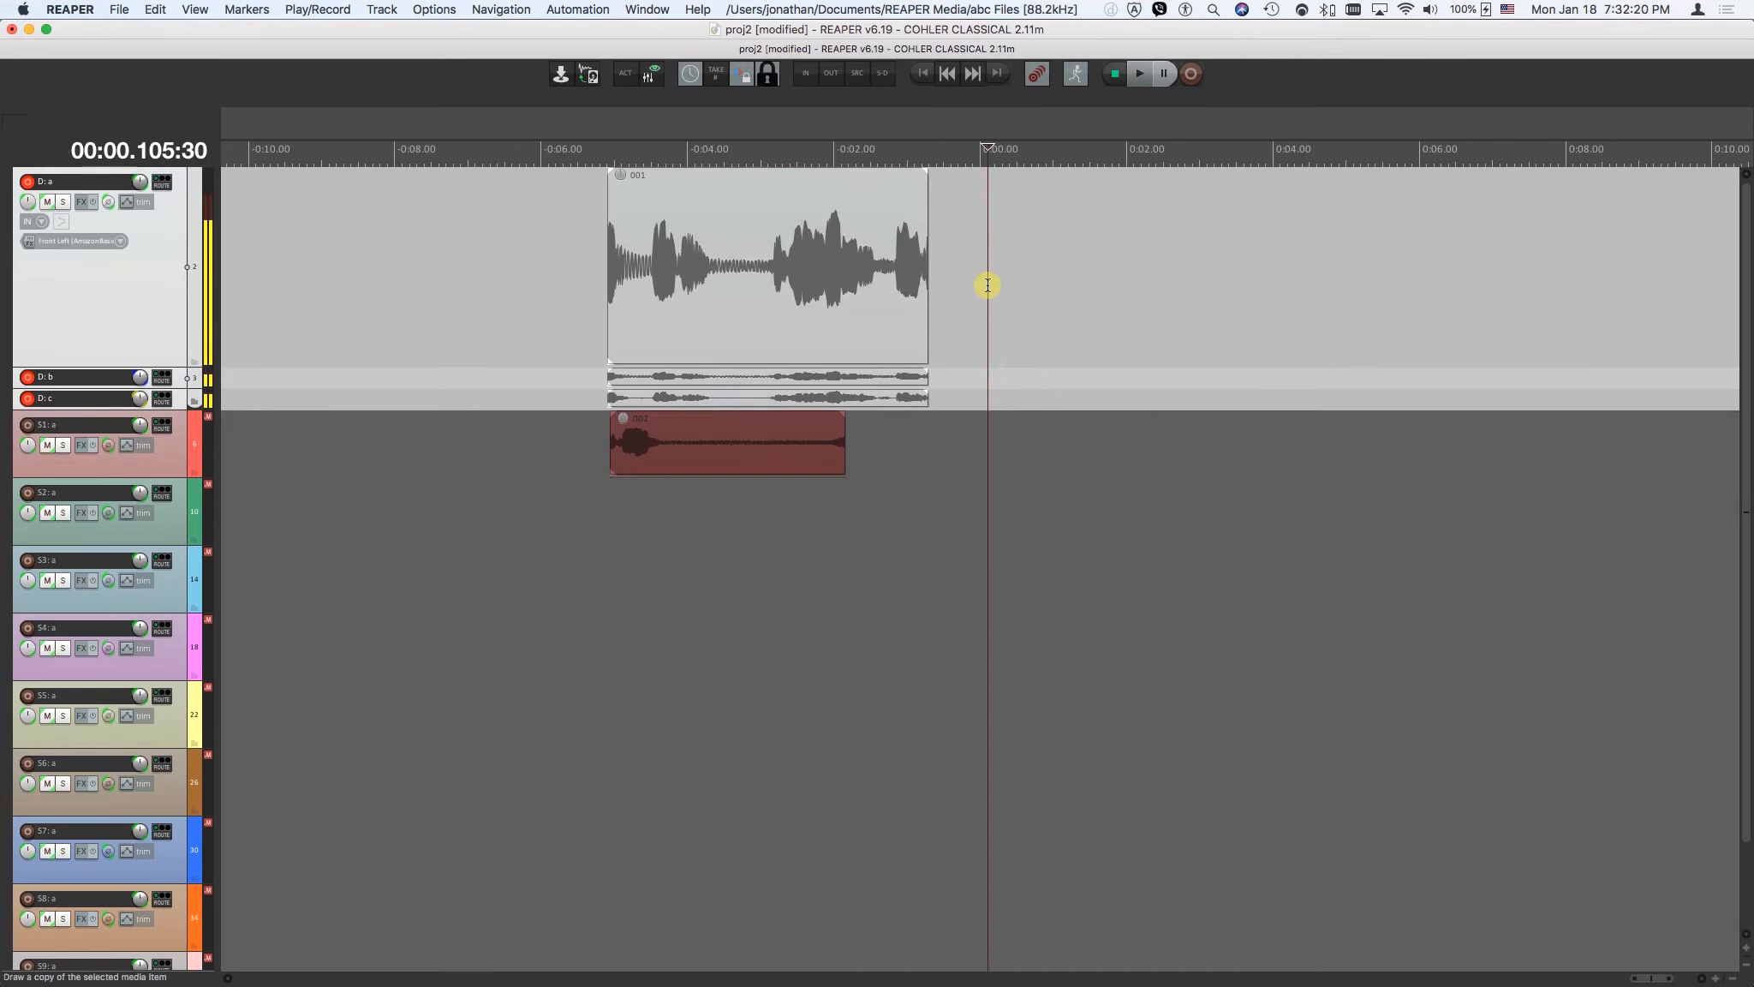
pyautogui.press('super+r')
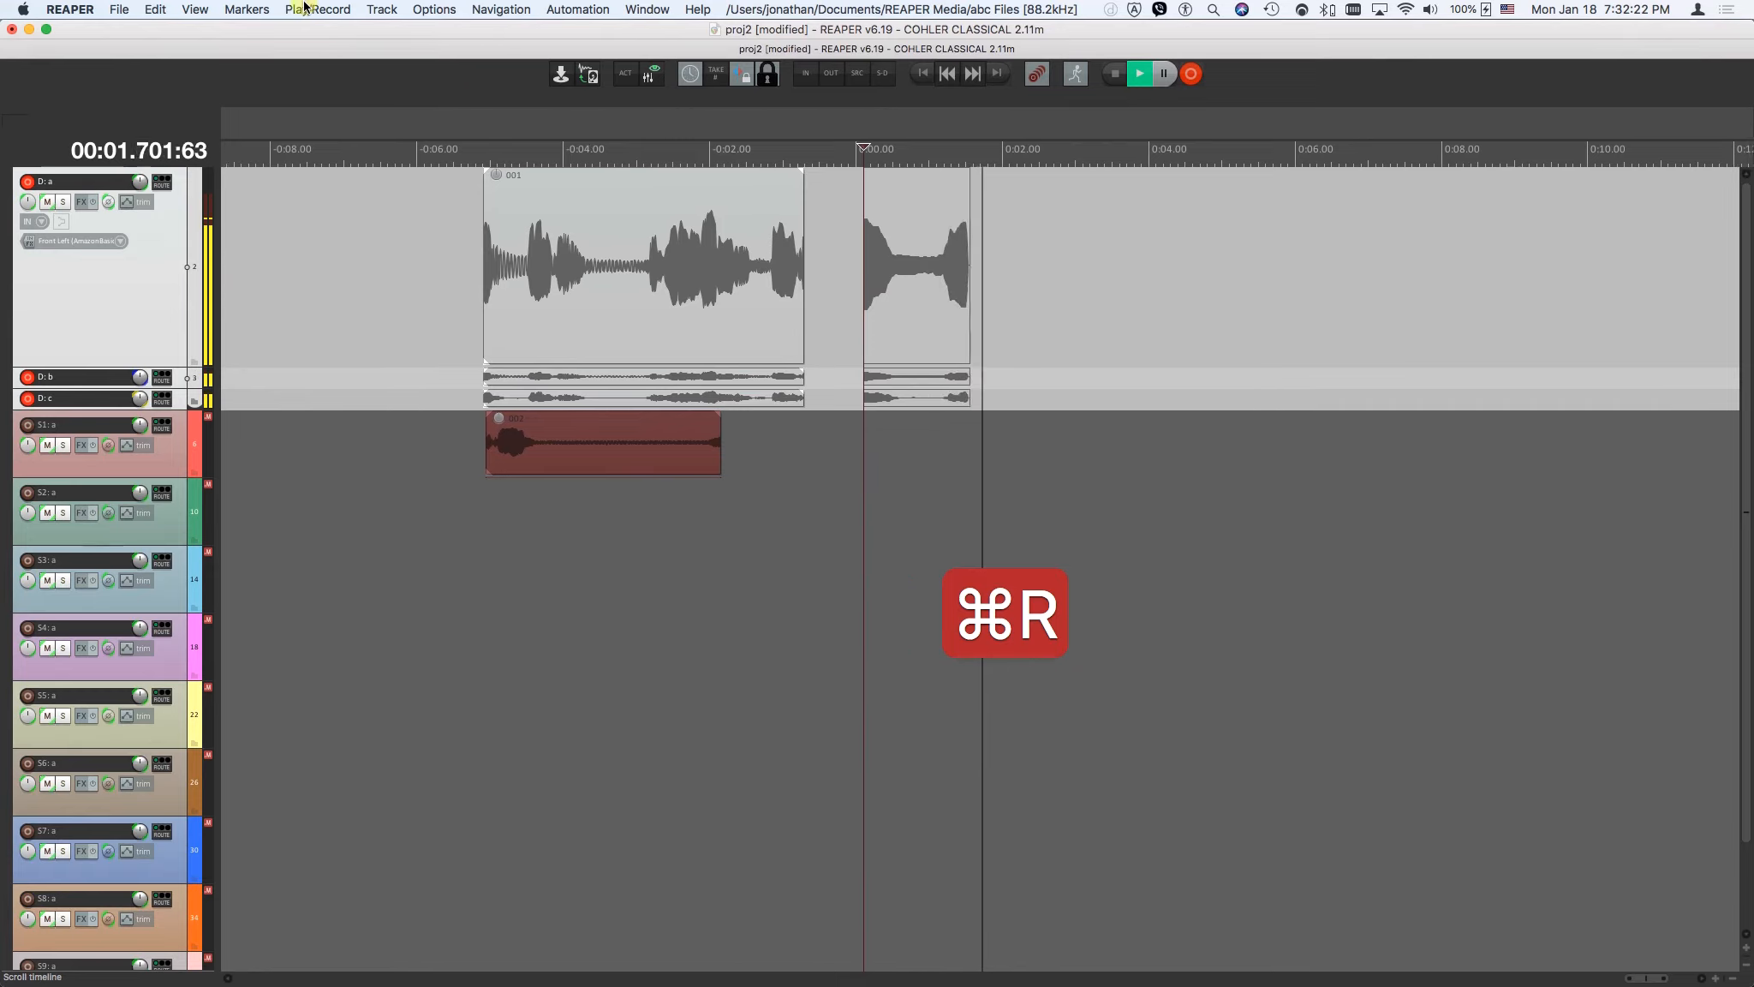
pyautogui.click(294, 6)
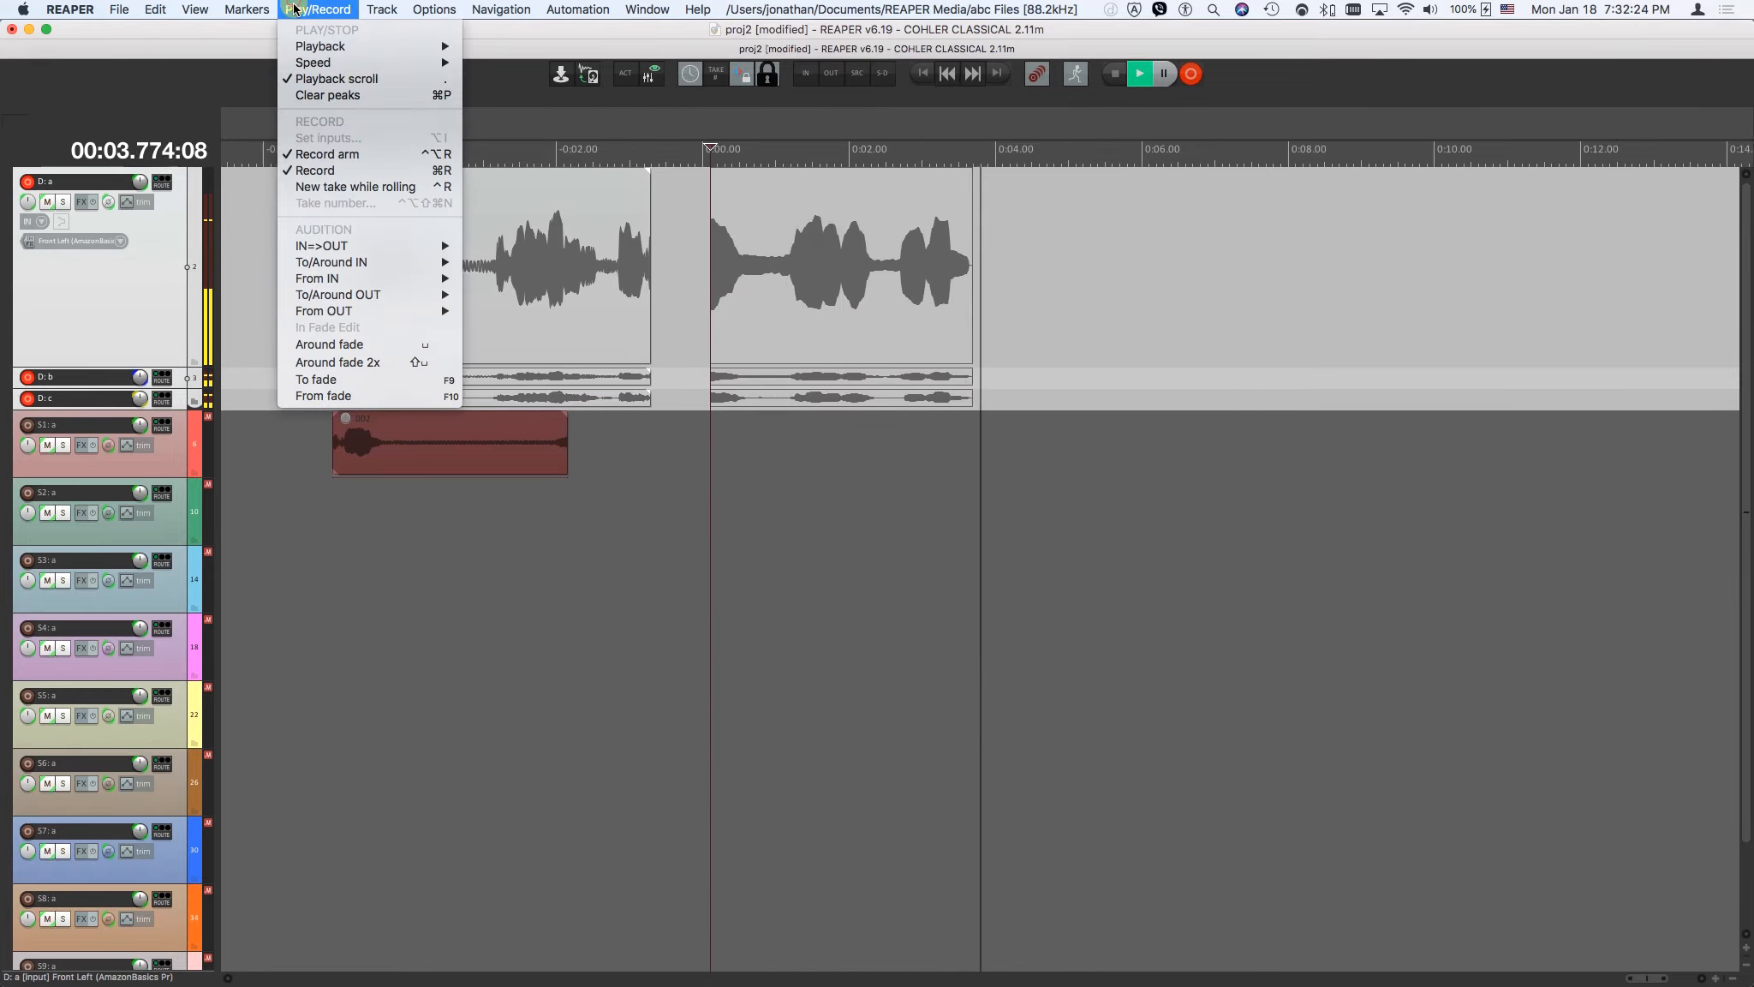
pyautogui.click(340, 187)
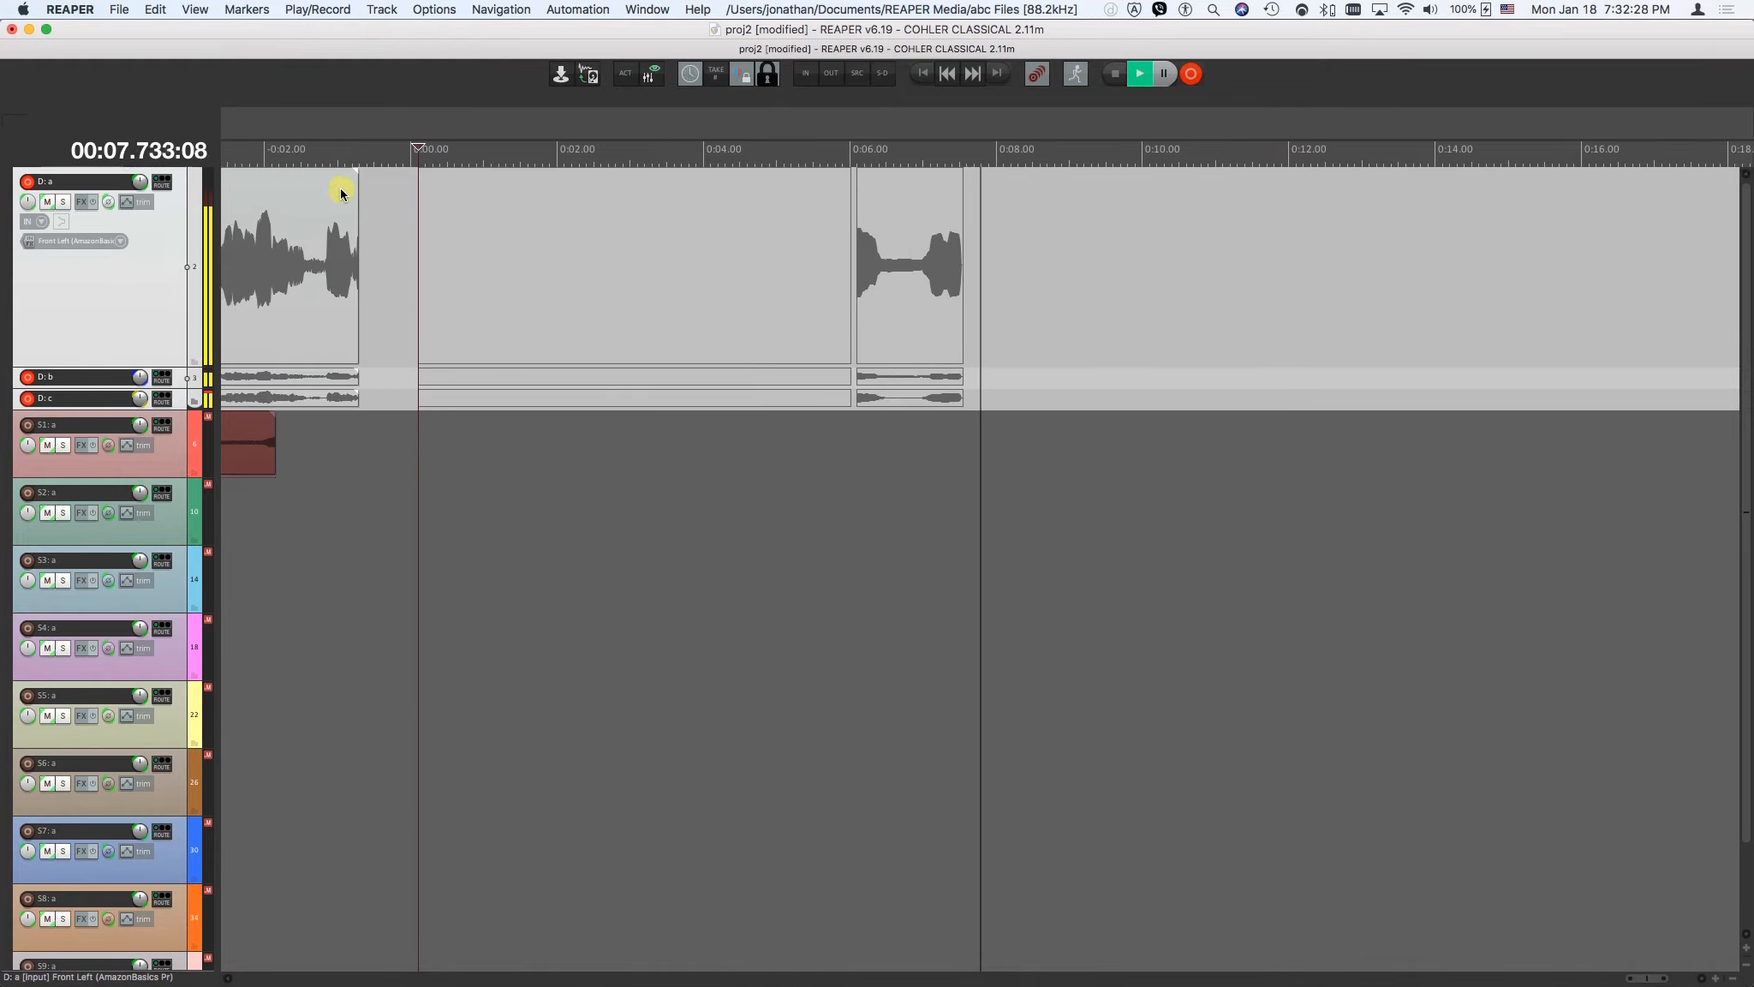
pyautogui.hotkey('ctrl', 'r')
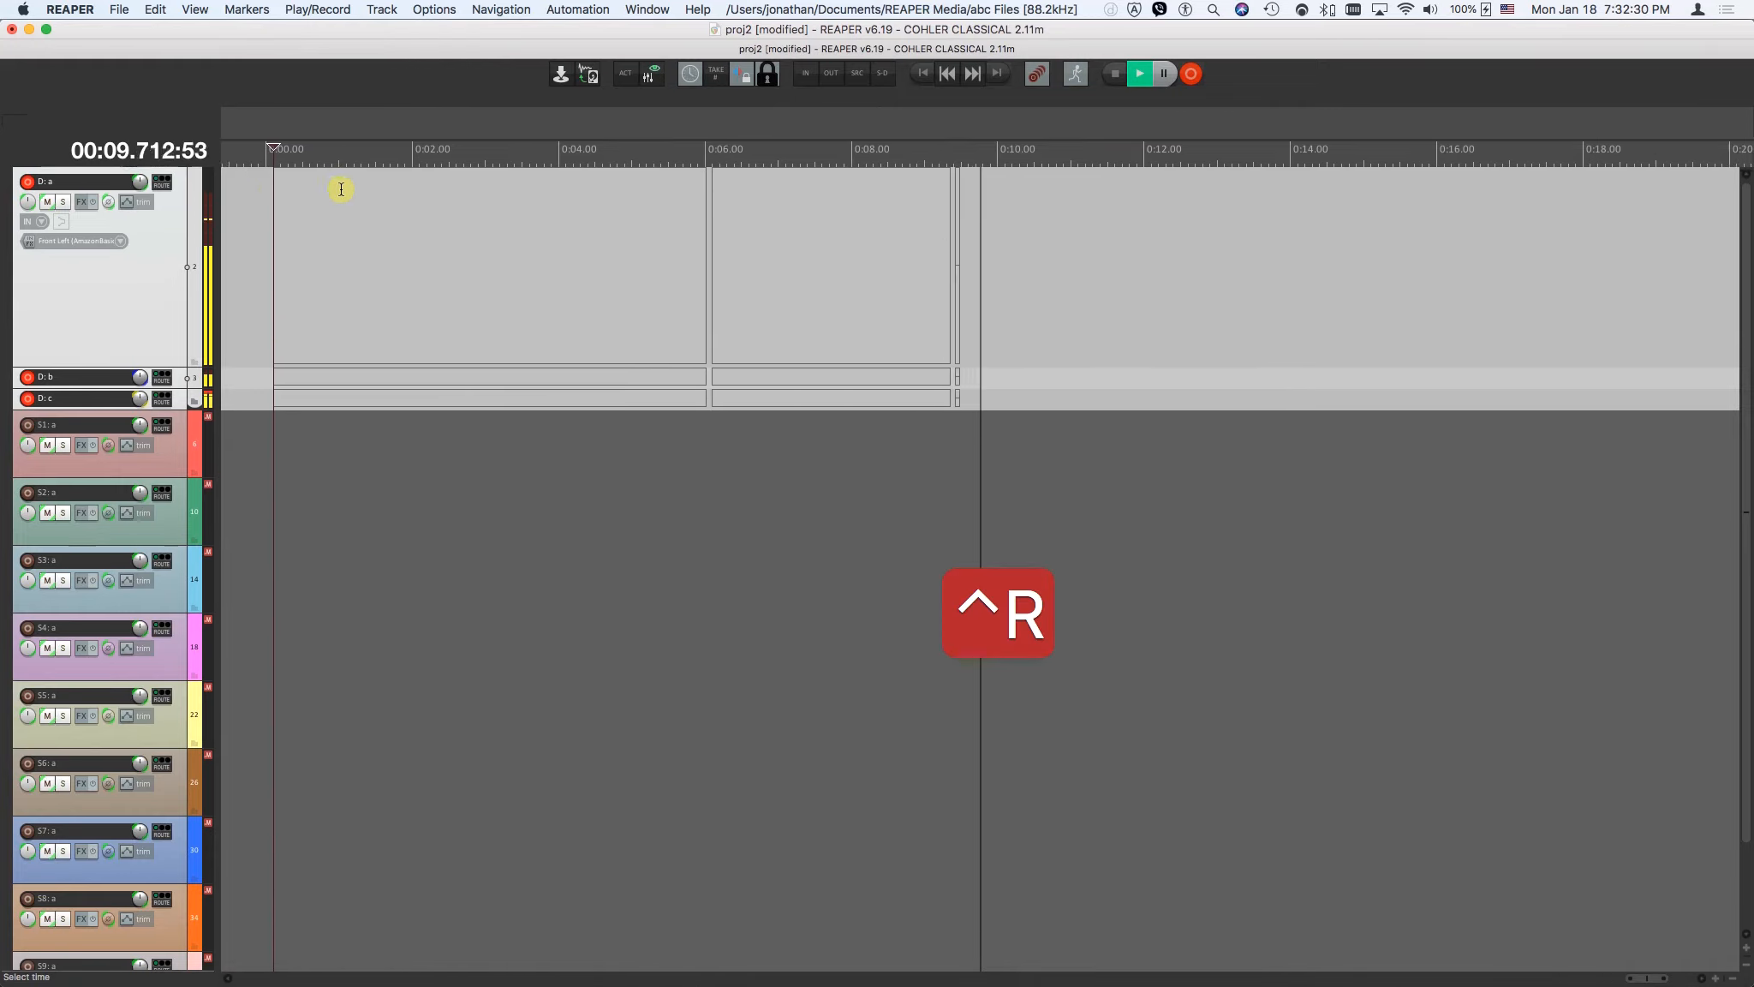
pyautogui.hotkey('ctrl', 'r')
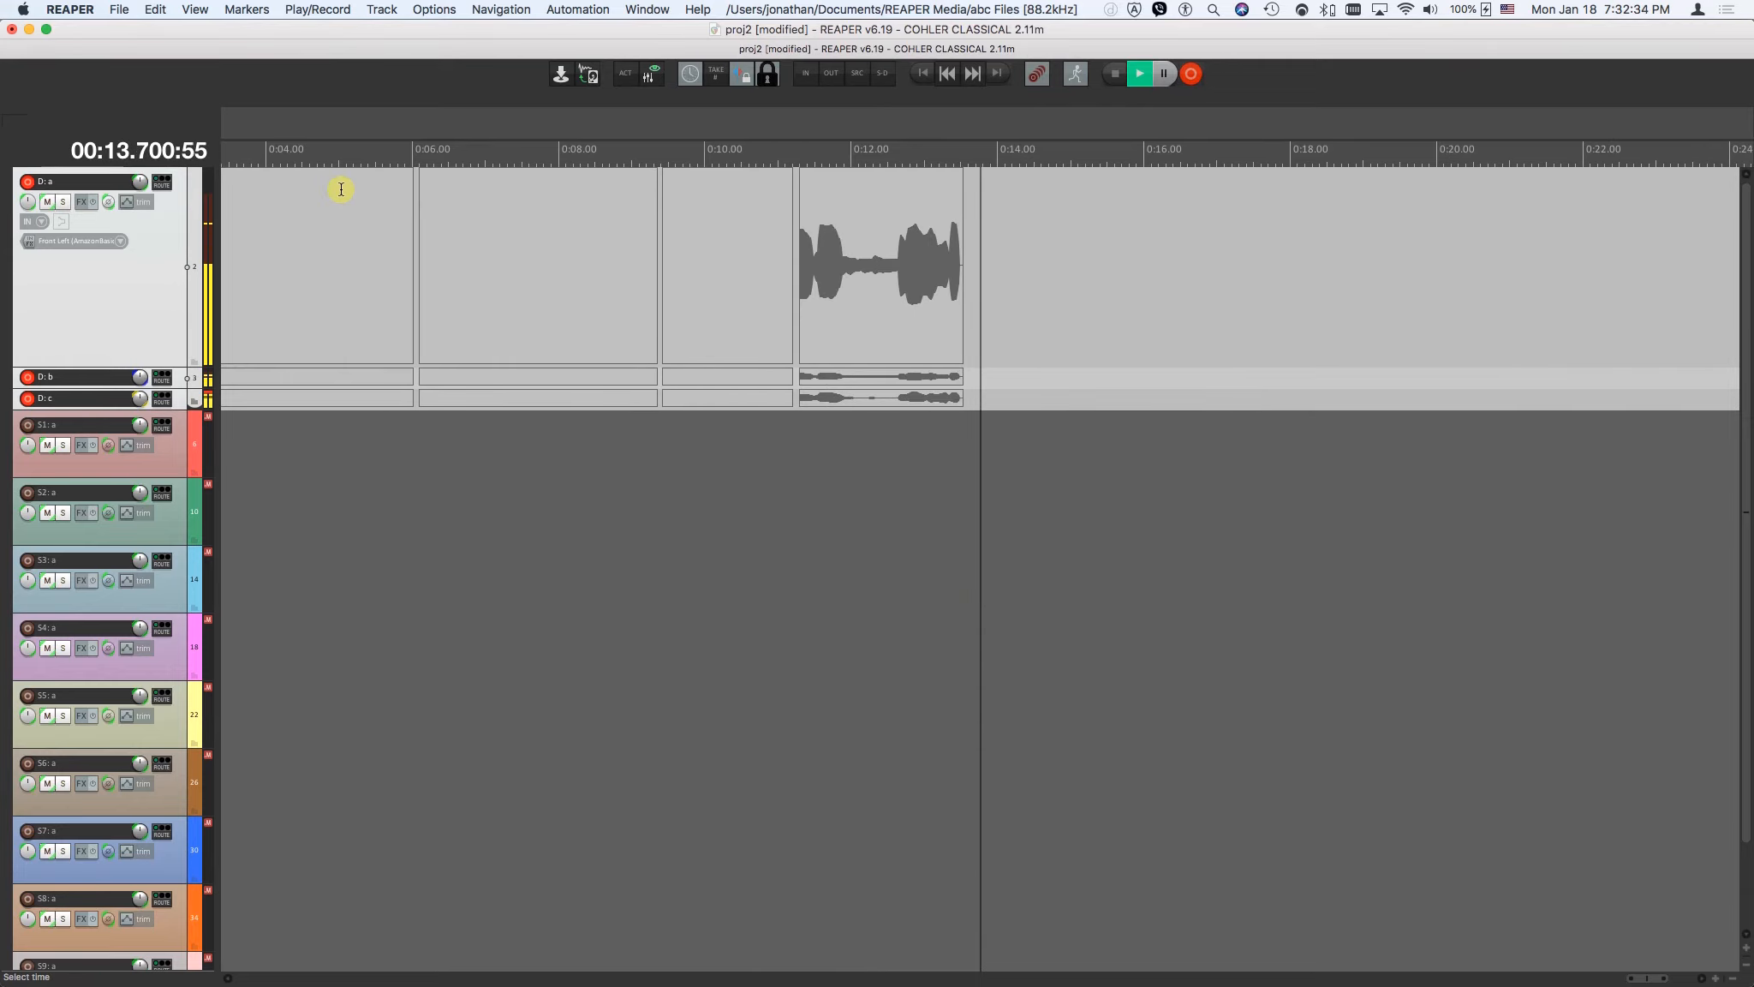
pyautogui.press('space')
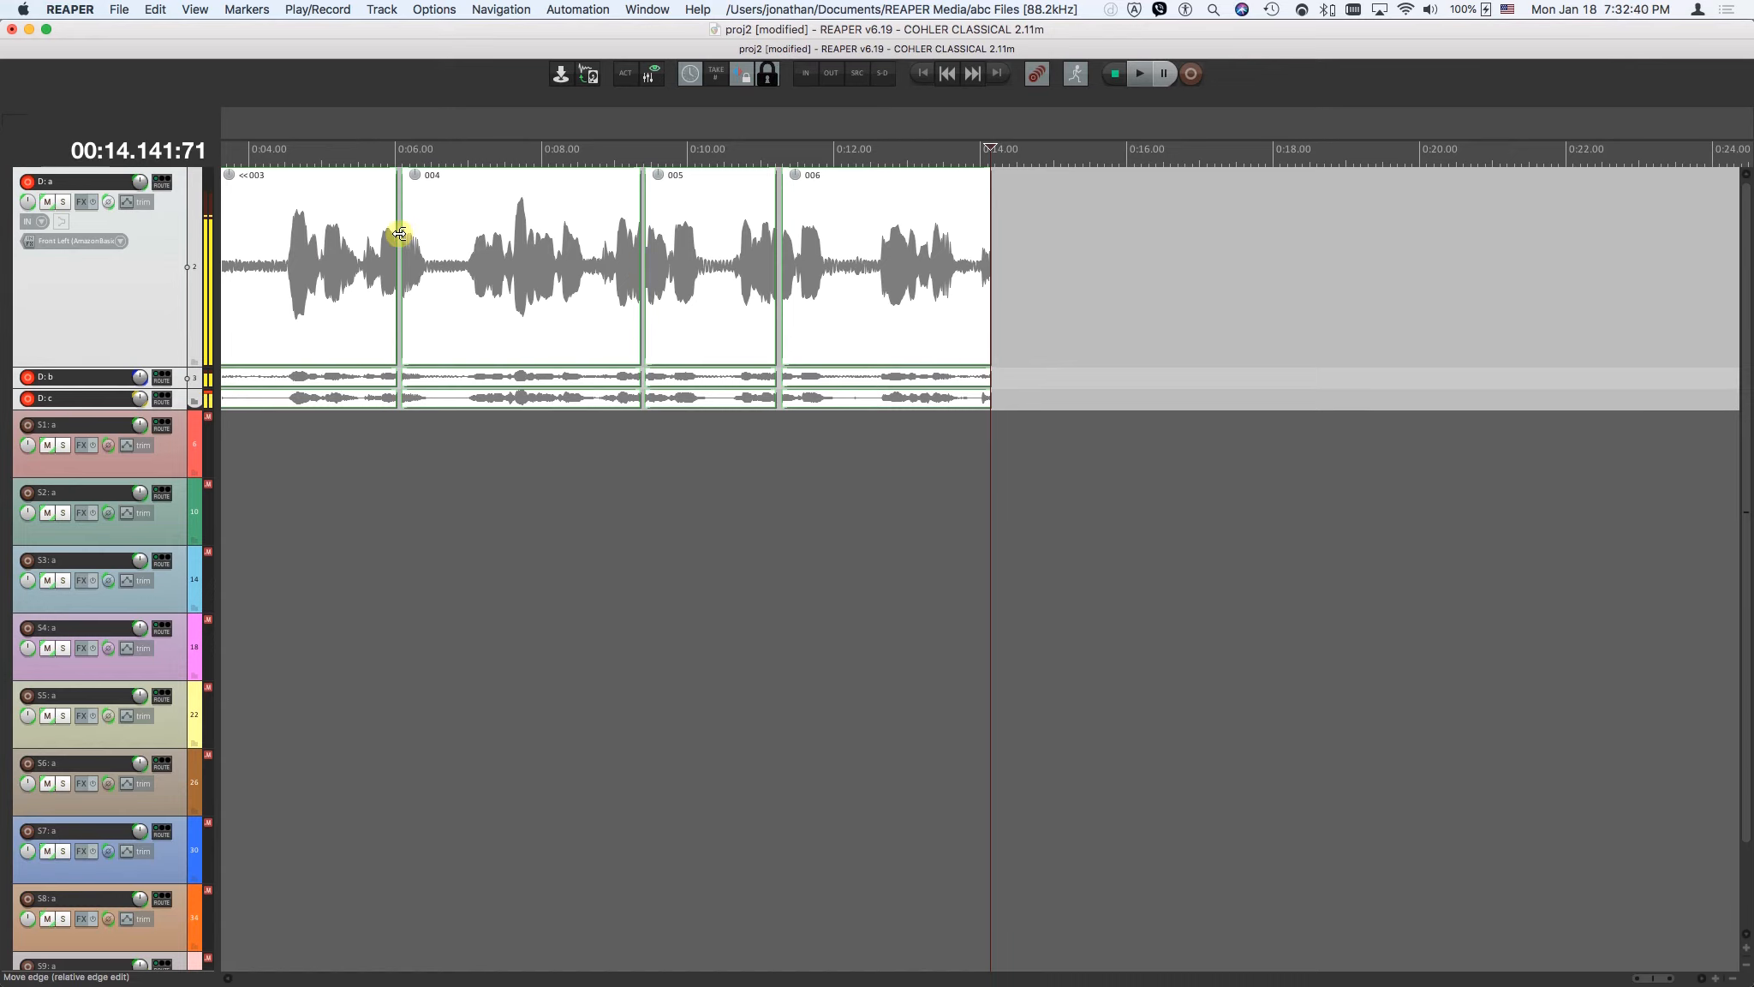
# Step: Start recording on source group S2 at about 0.87 seconds and add a track group marker named A at about 9.9 seconds
pyautogui.hscroll(-5, 400, 234)
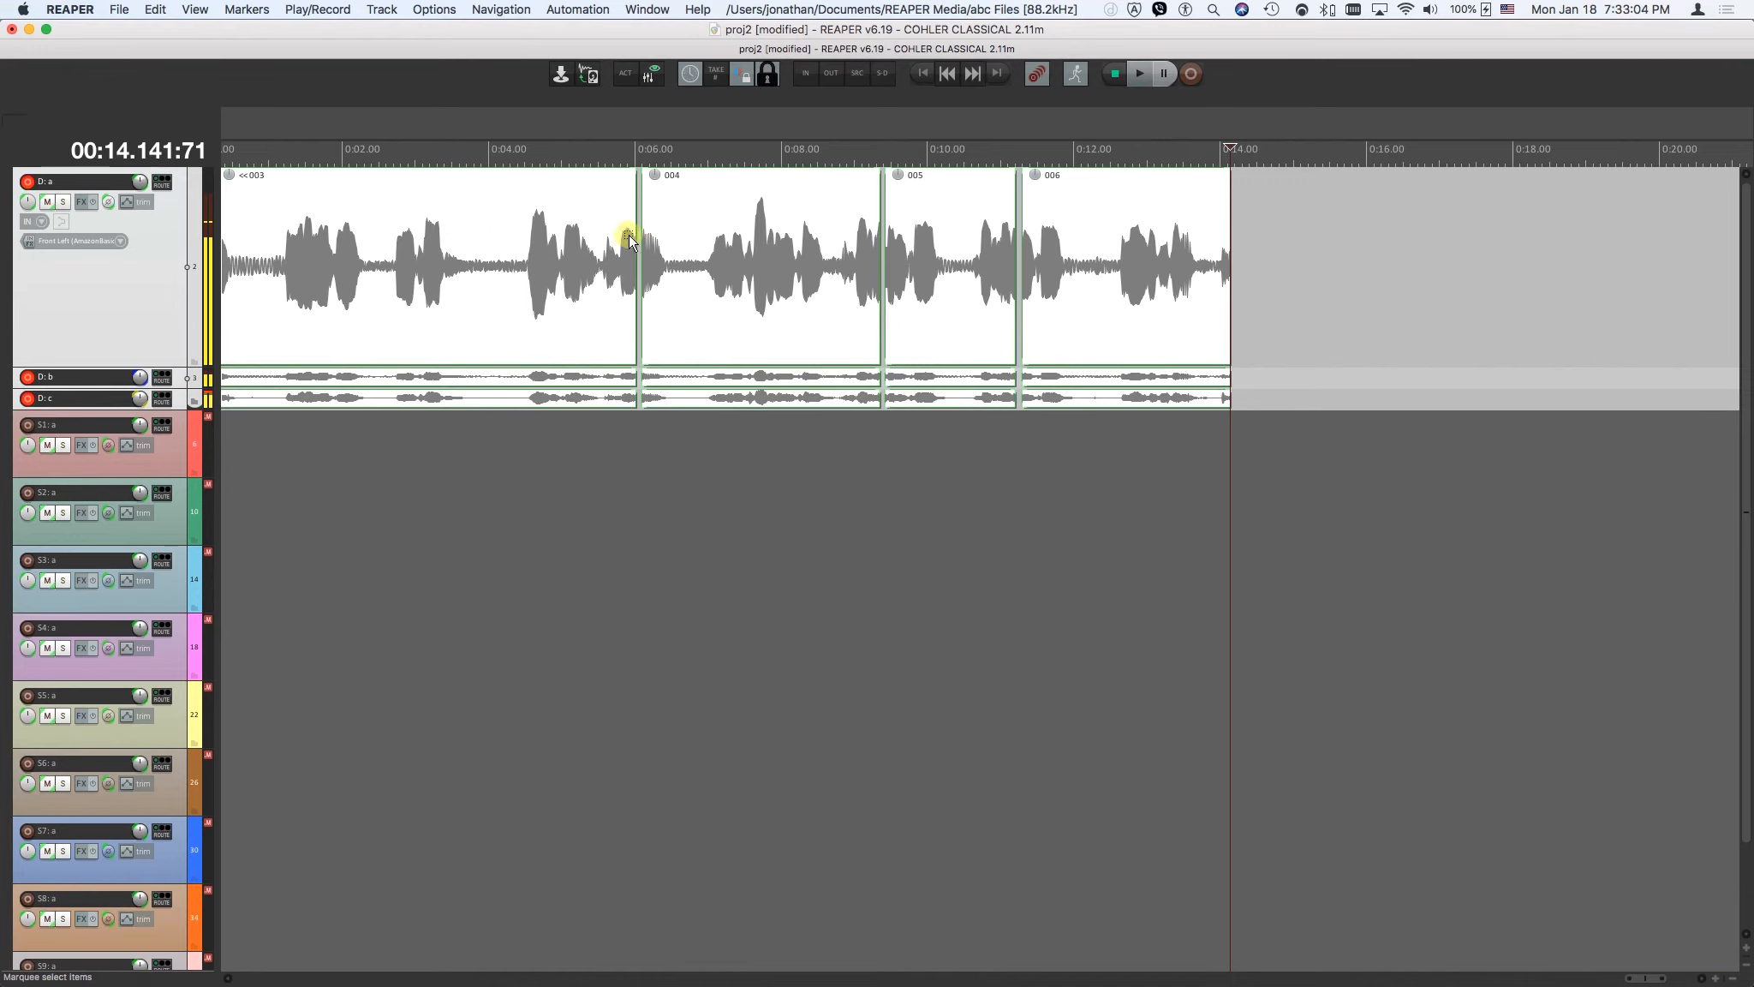
pyautogui.scroll(-4, 916, 319)
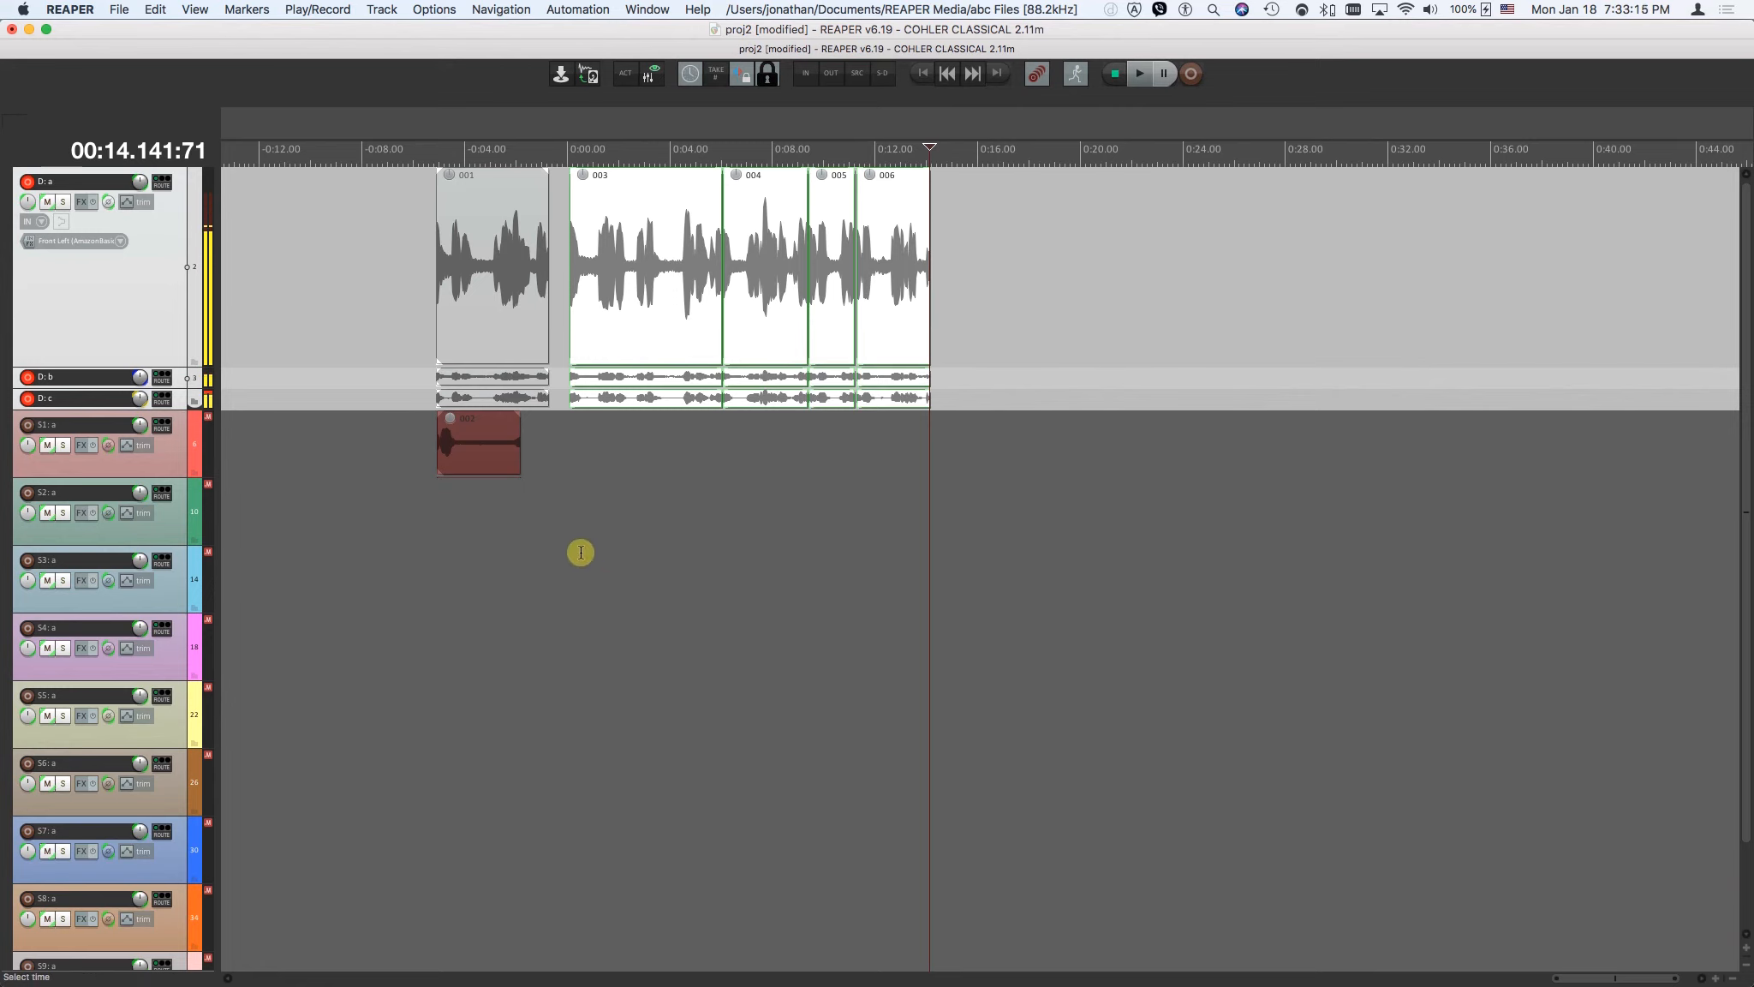
pyautogui.click(589, 515)
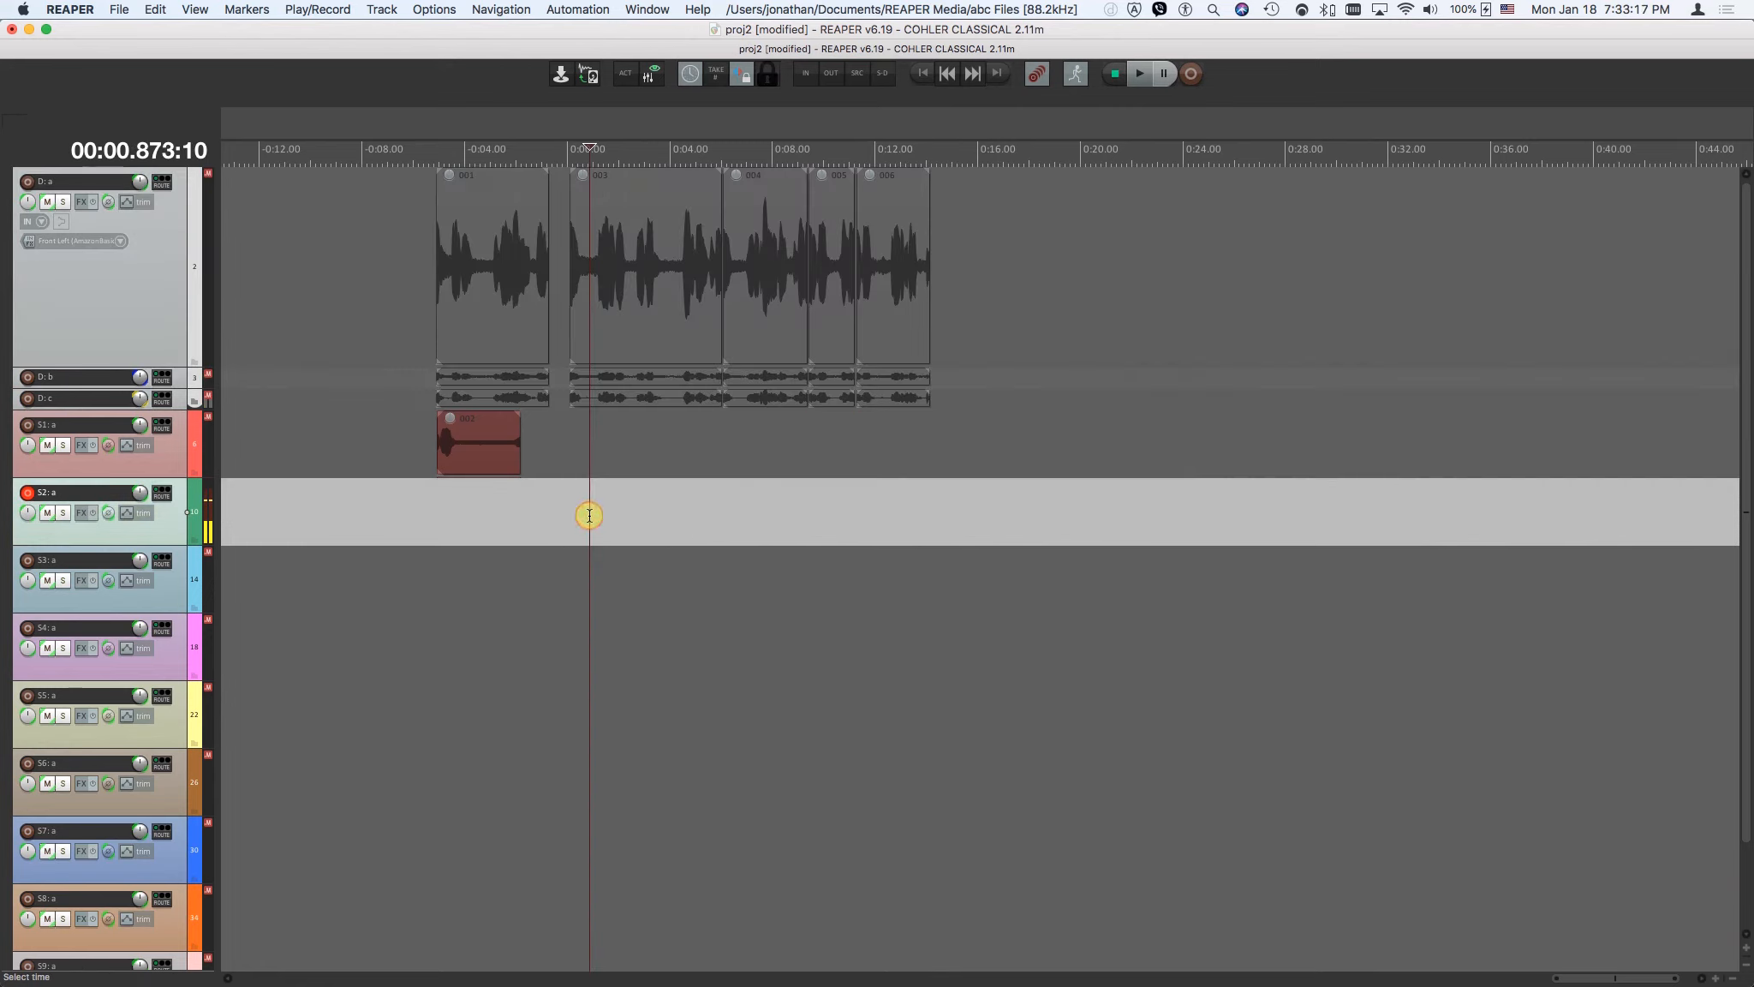
pyautogui.press('super+r')
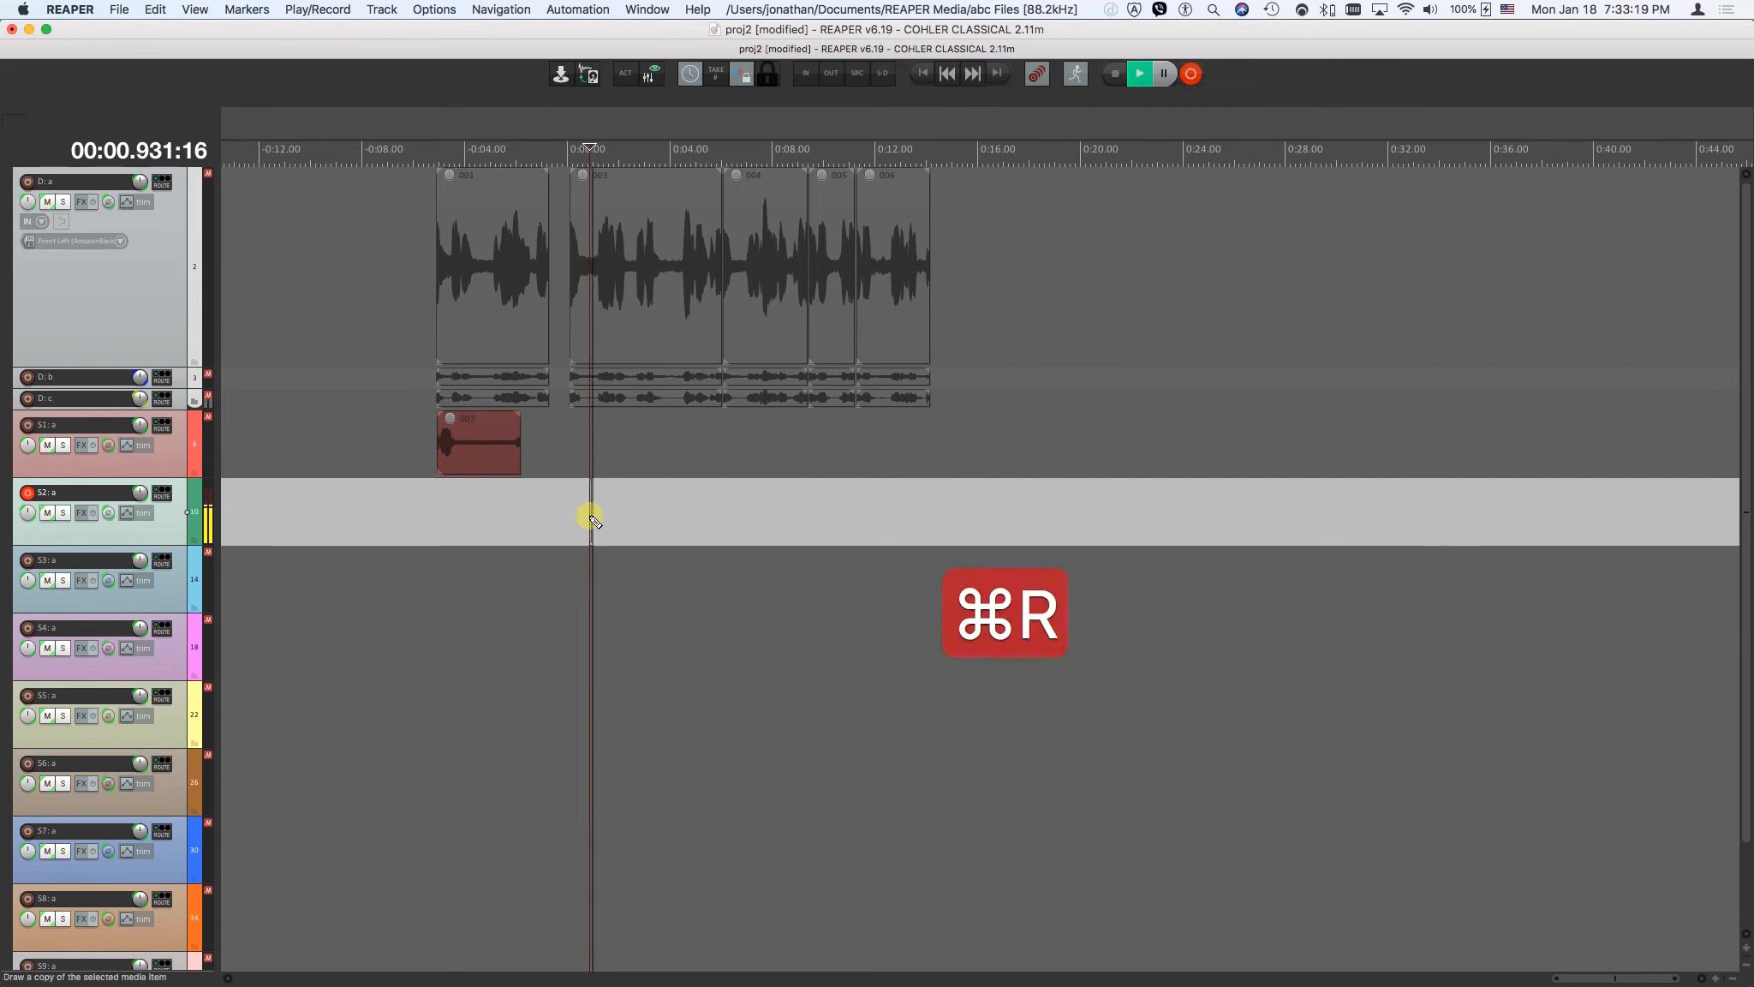
pyautogui.click(246, 10)
pyautogui.moveTo(261, 63)
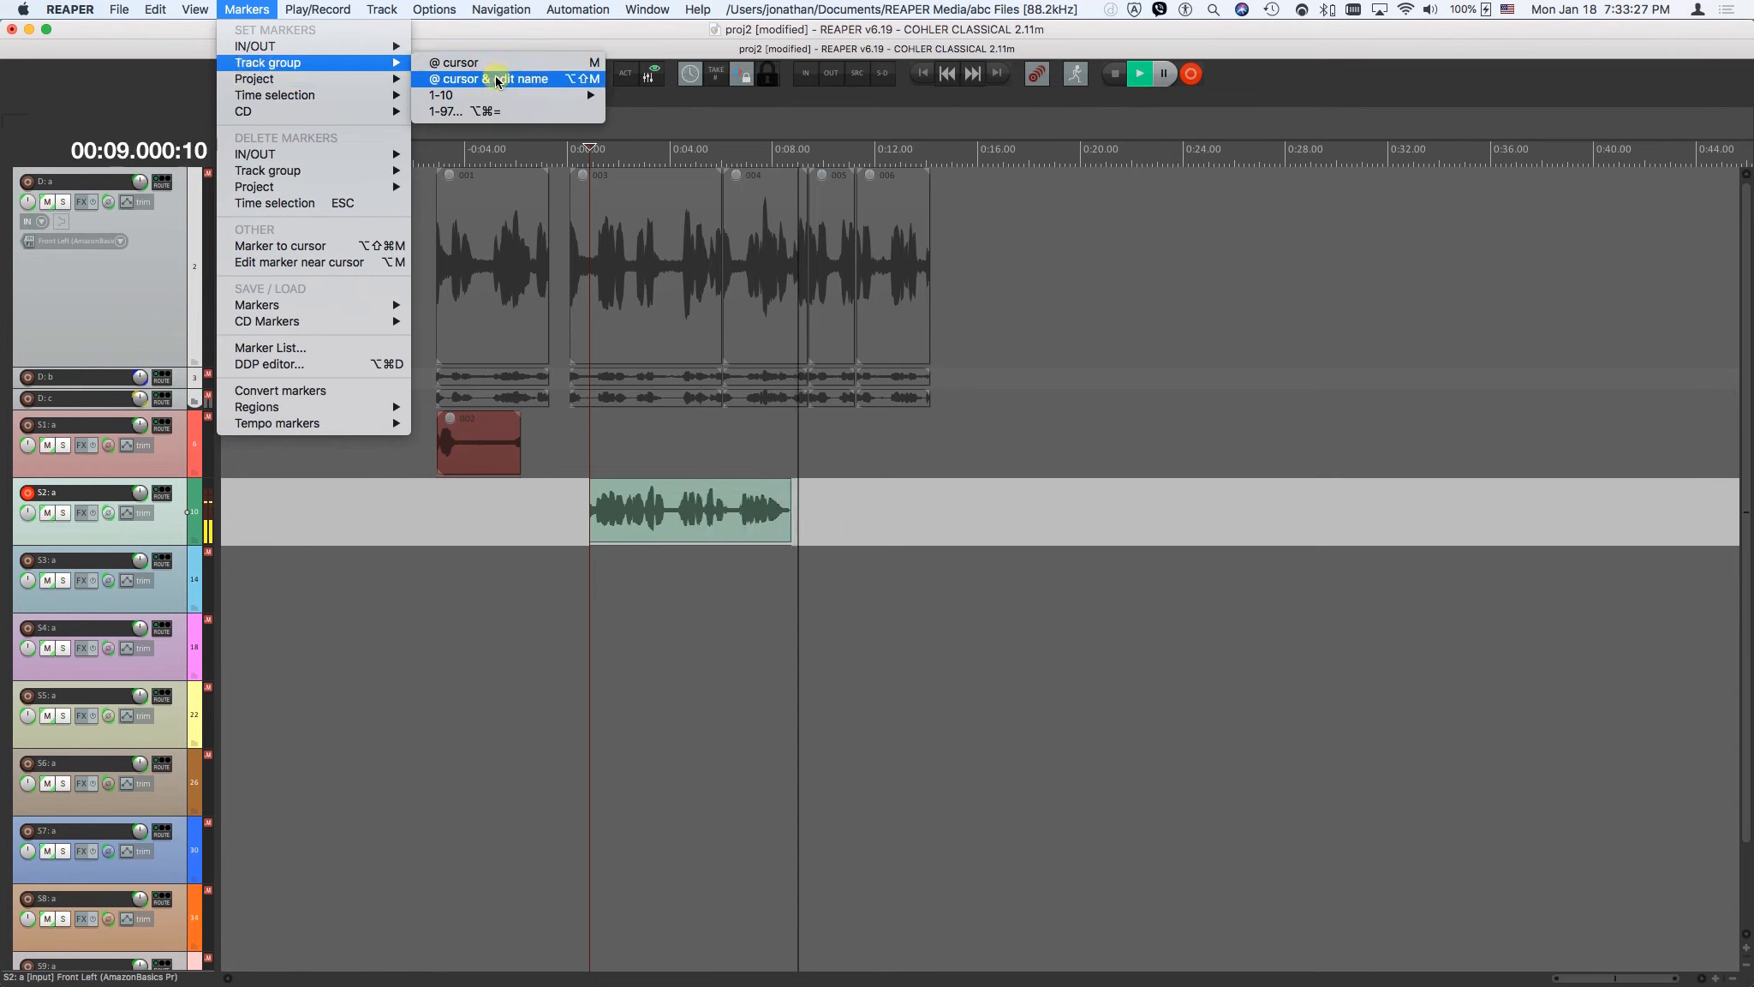
pyautogui.click(497, 78)
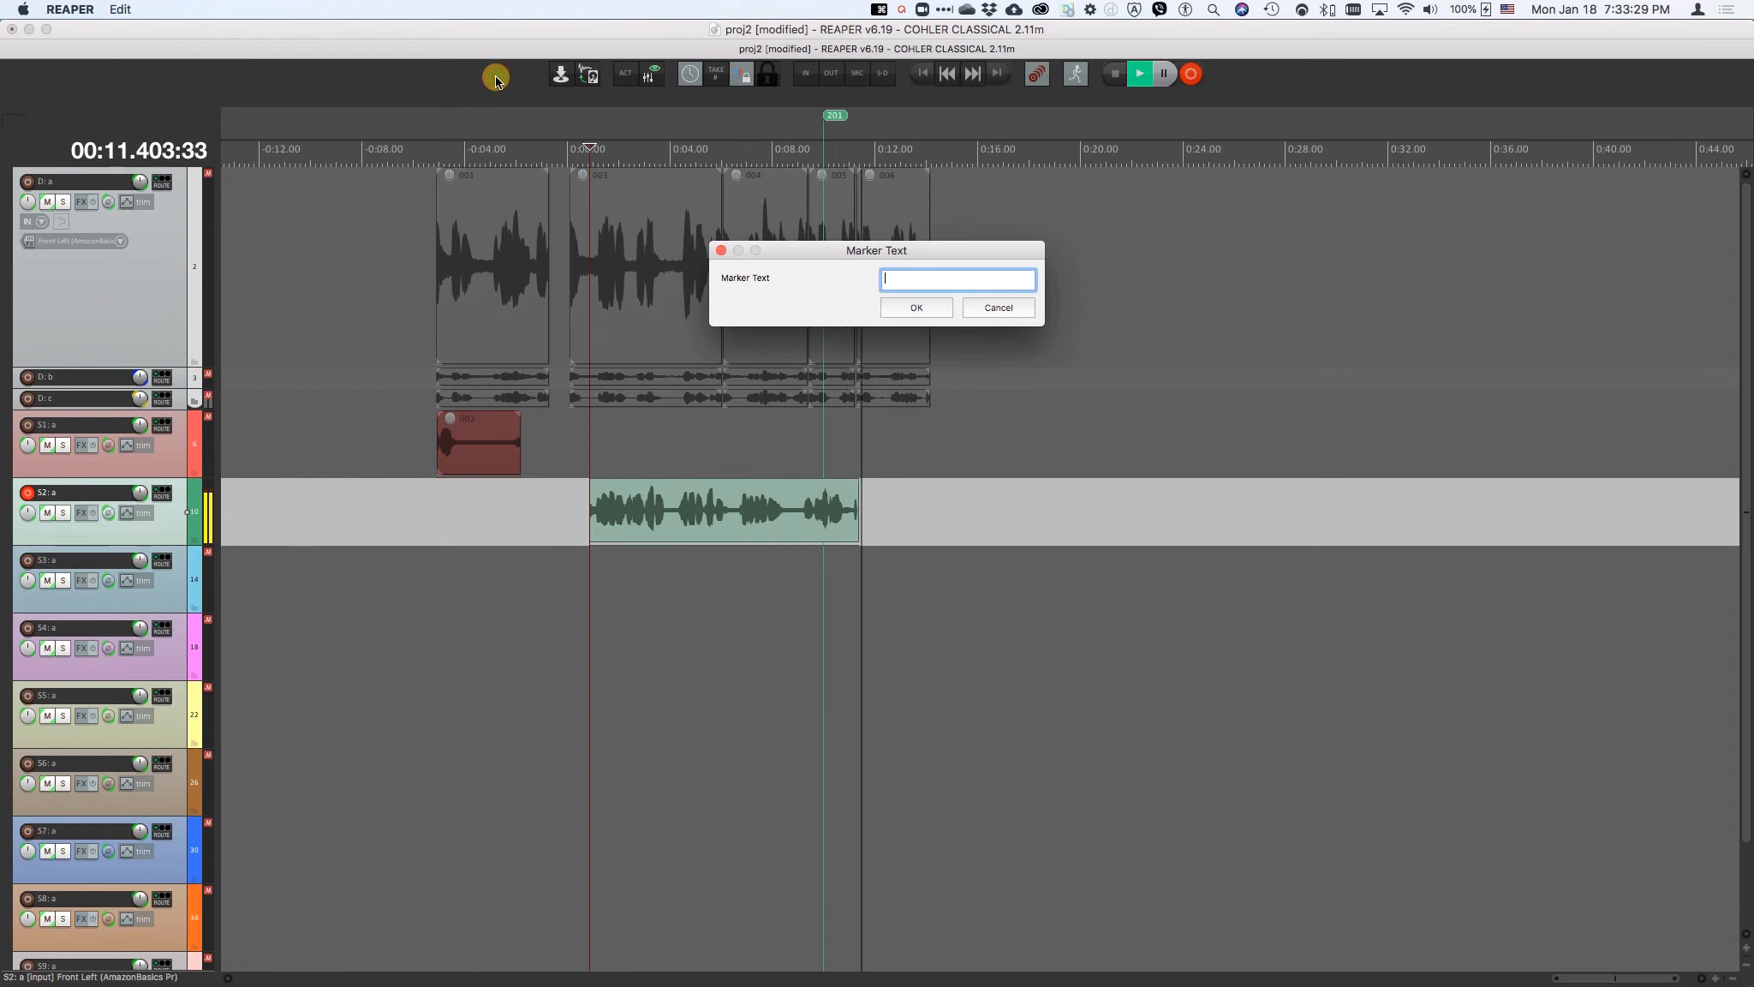
pyautogui.write('a')
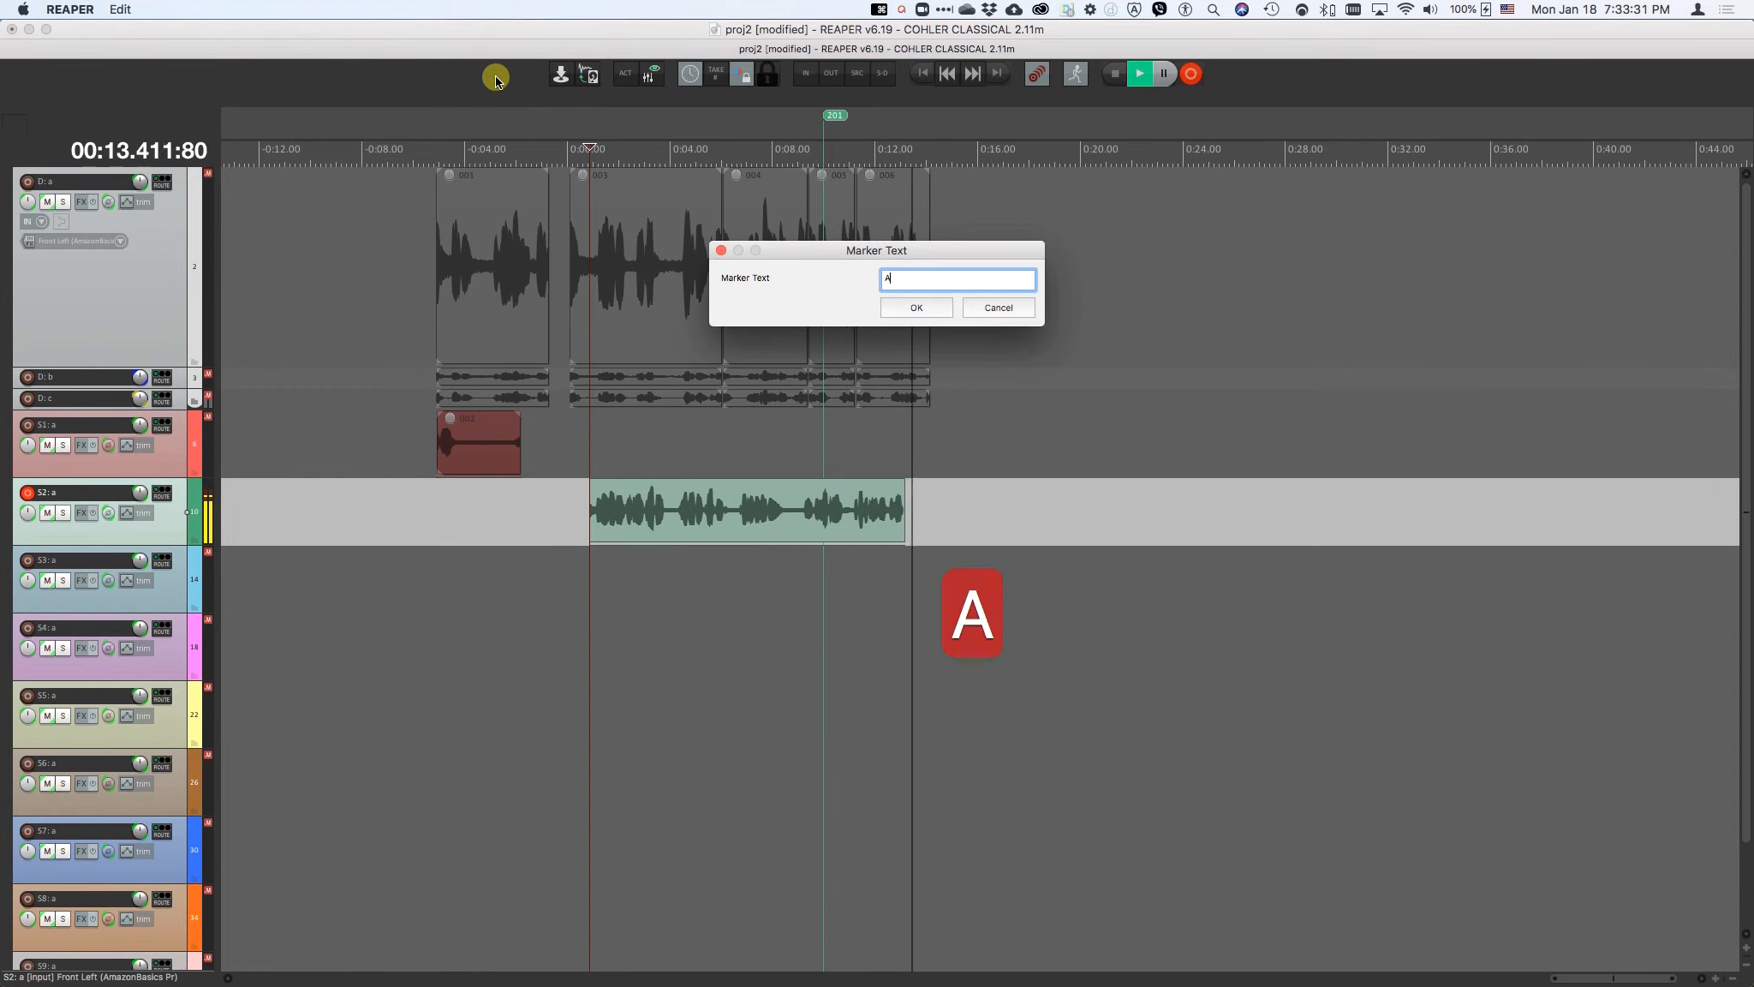
pyautogui.press('Return')
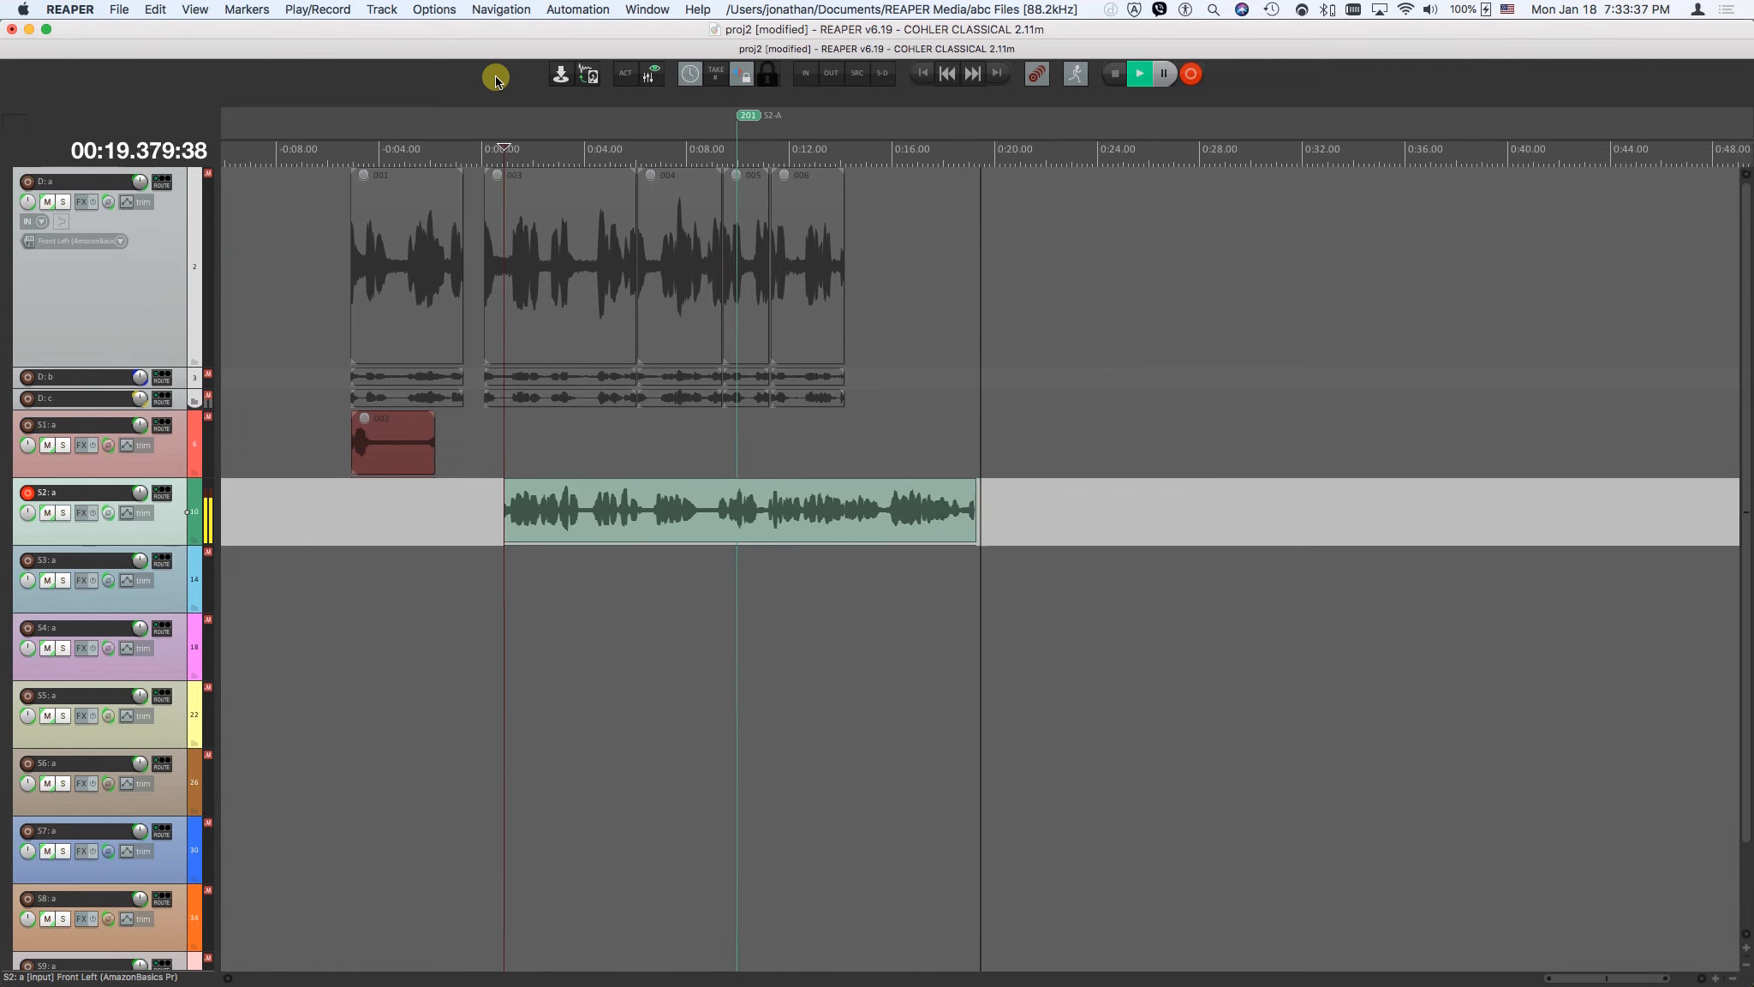
# Step: Add group markers B at about 20 seconds and C at about 26.3 seconds while recording, and stop at about 31 seconds
pyautogui.hotkey('alt', 'shift', 'm')
pyautogui.write('B')
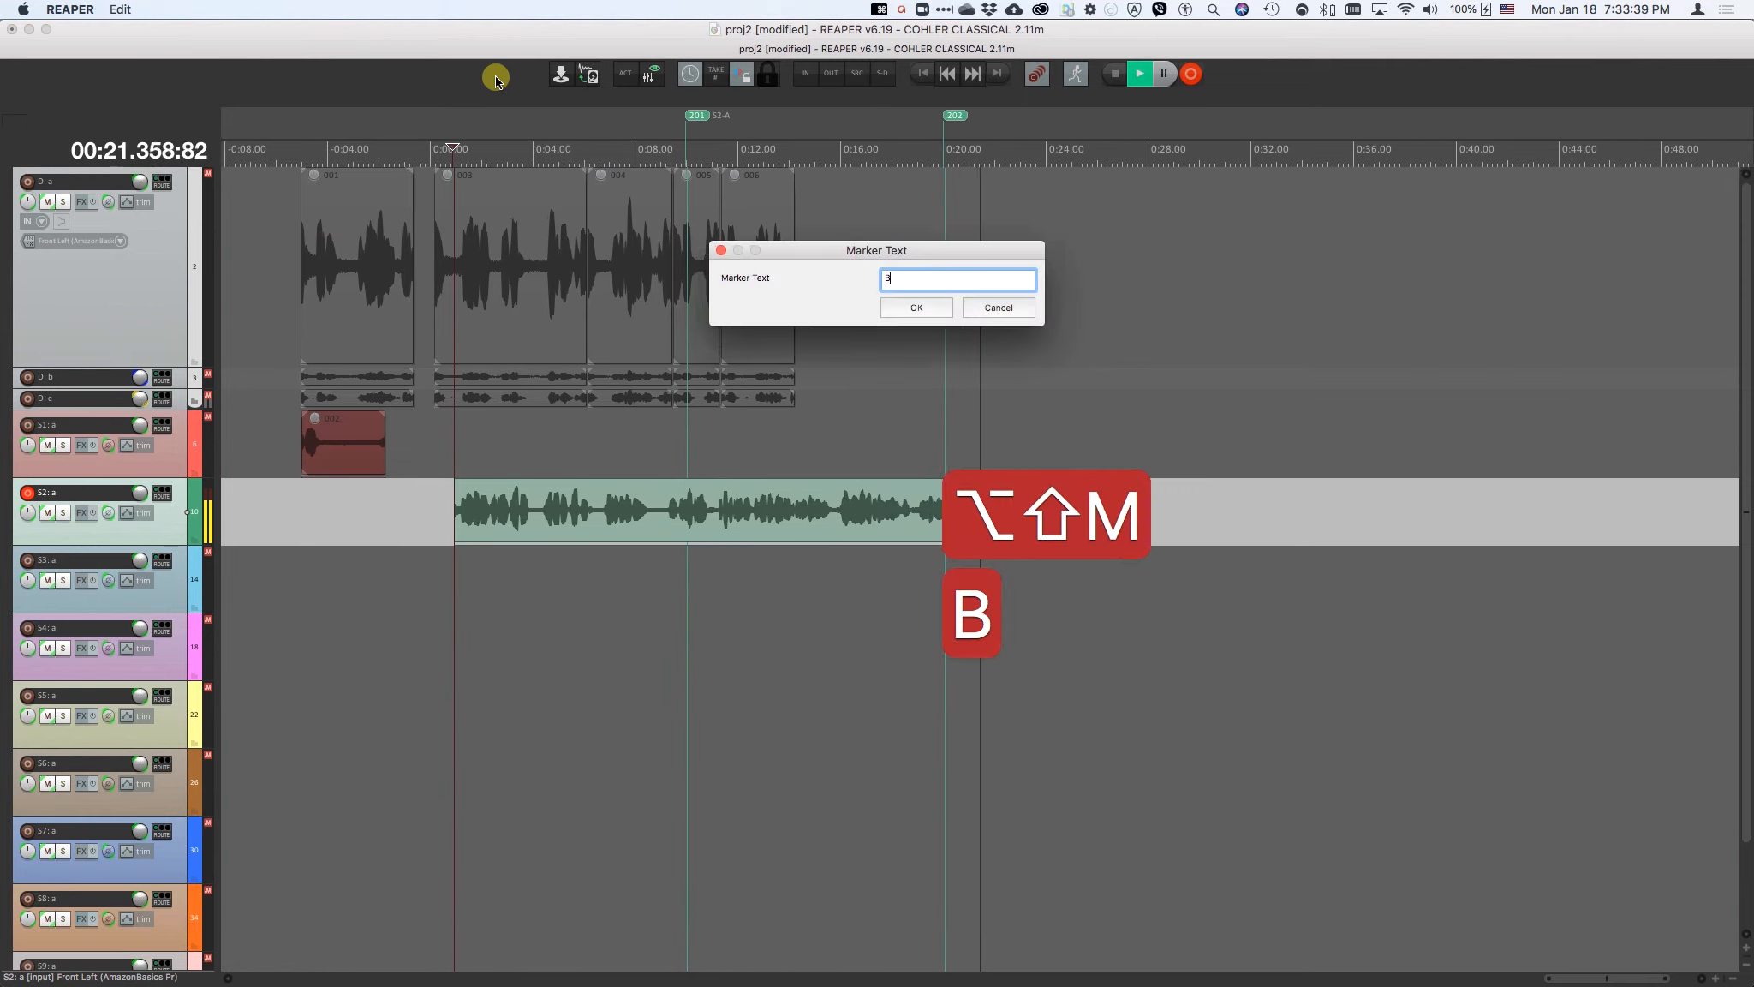
pyautogui.press('Return')
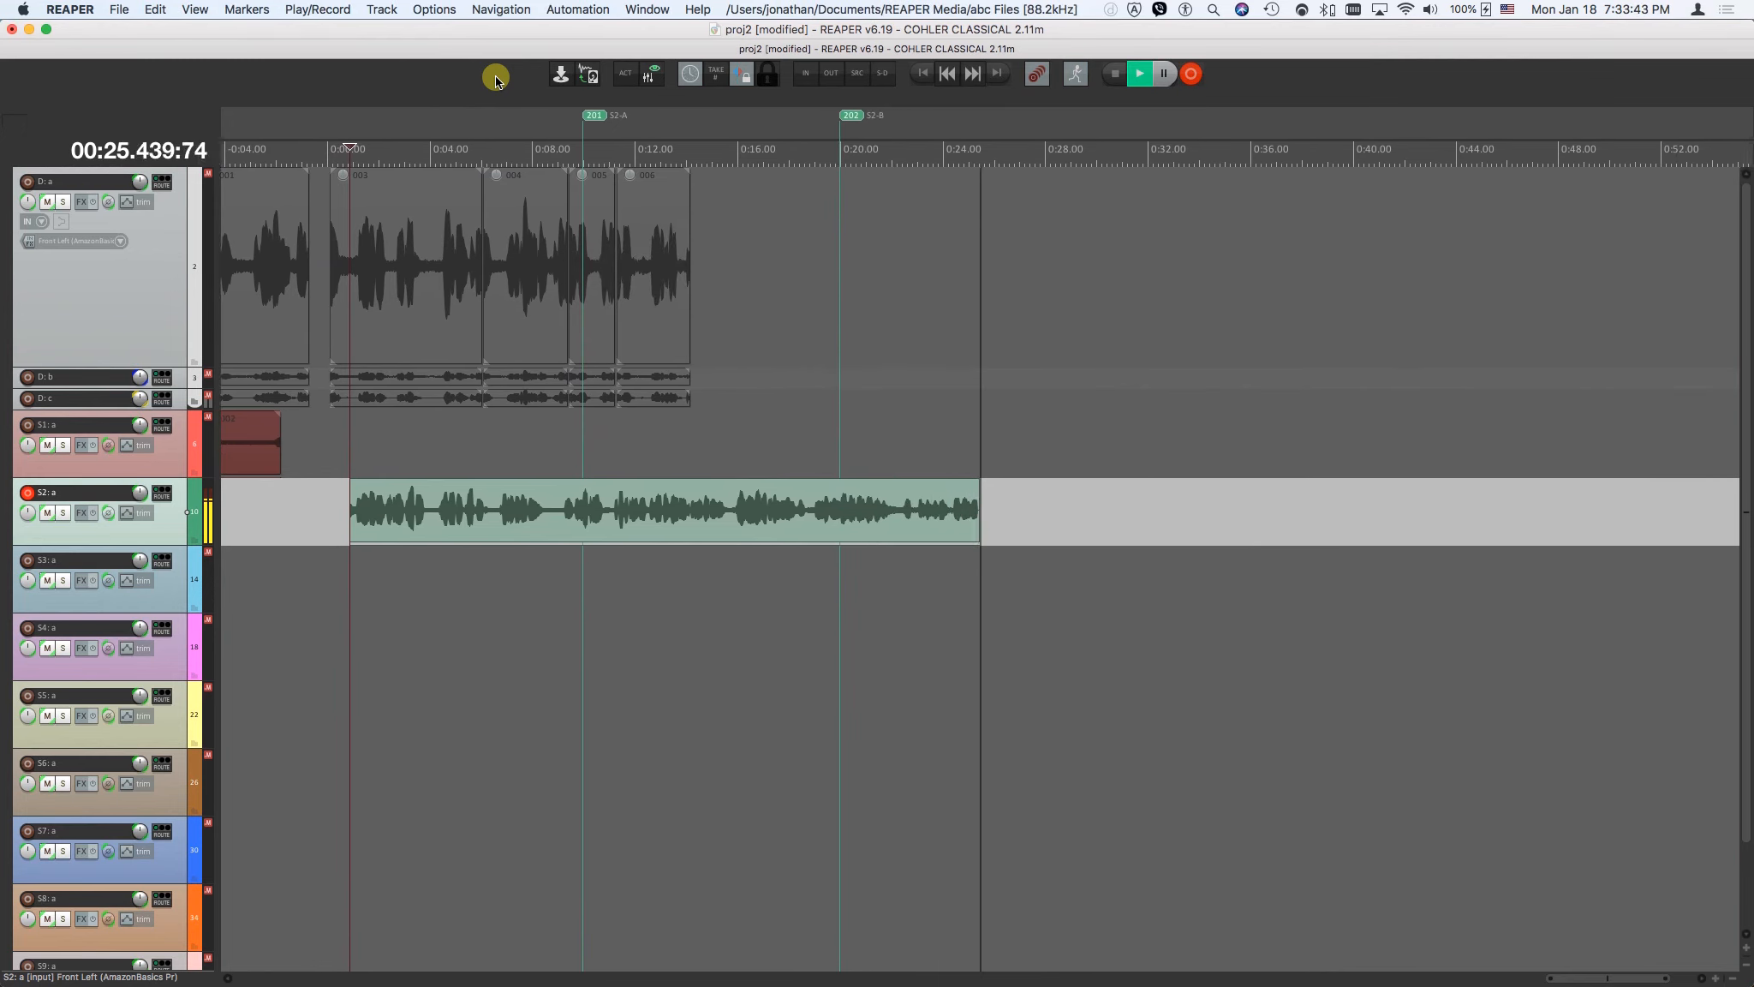
pyautogui.hotkey('alt', 'shift', 'm')
pyautogui.write('C')
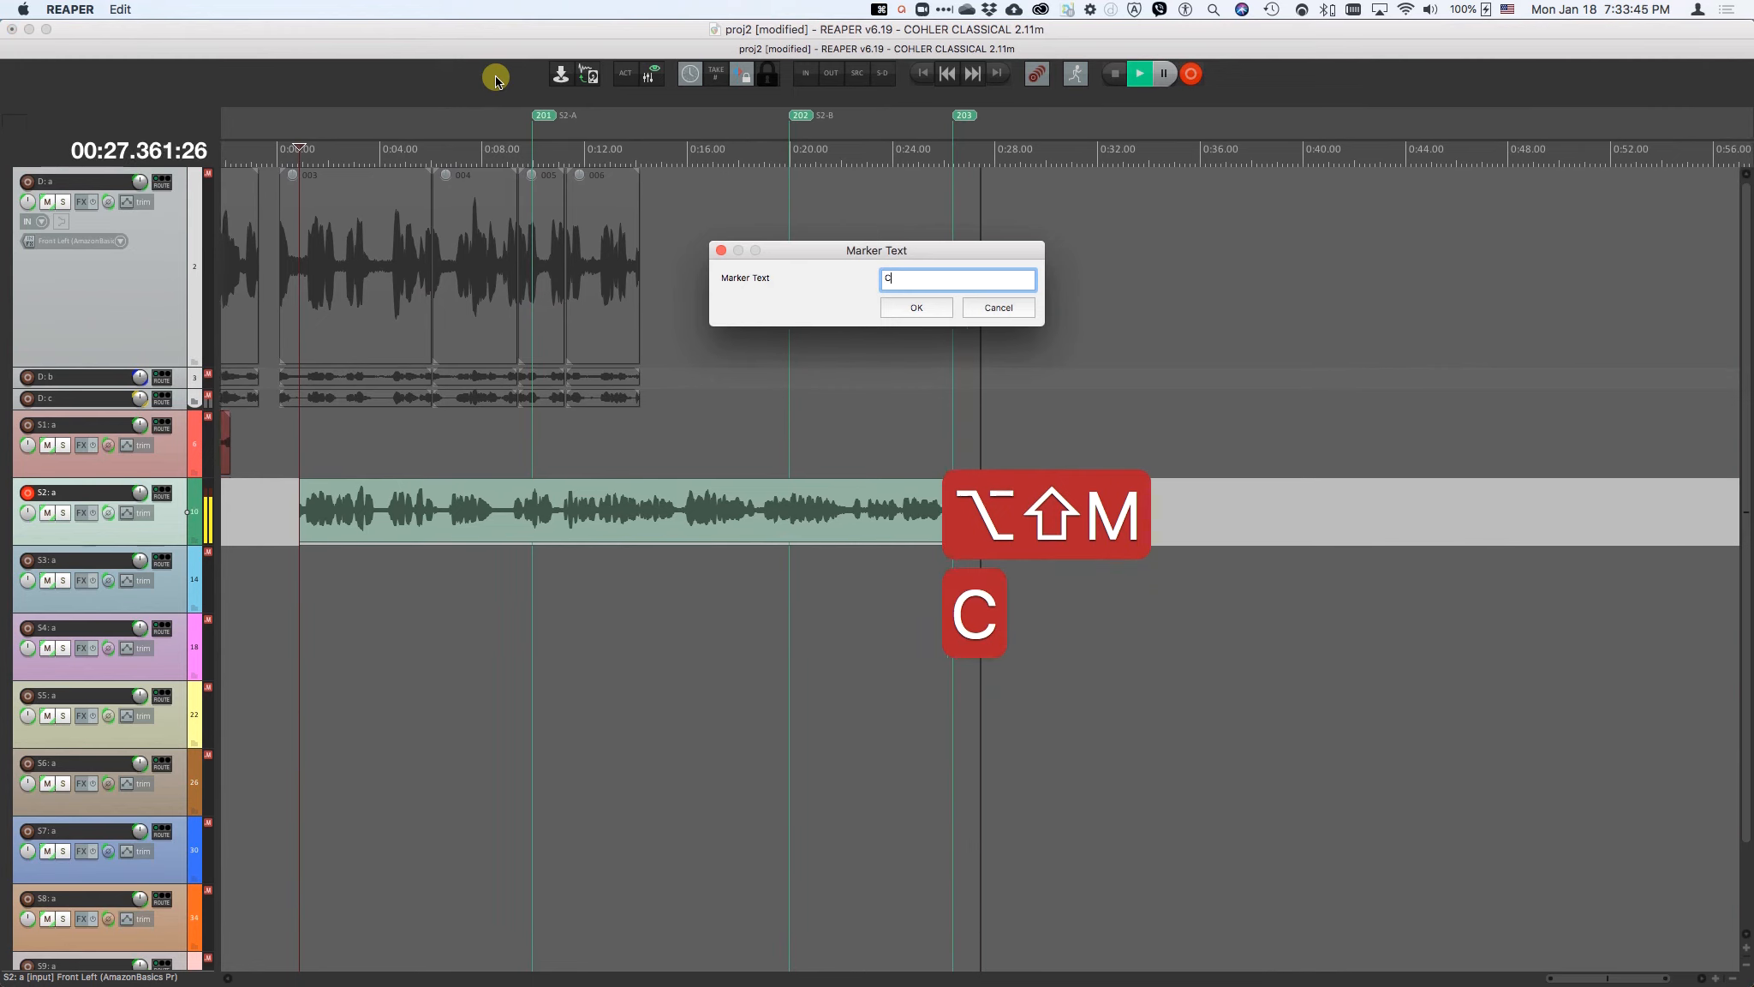
pyautogui.press('Return')
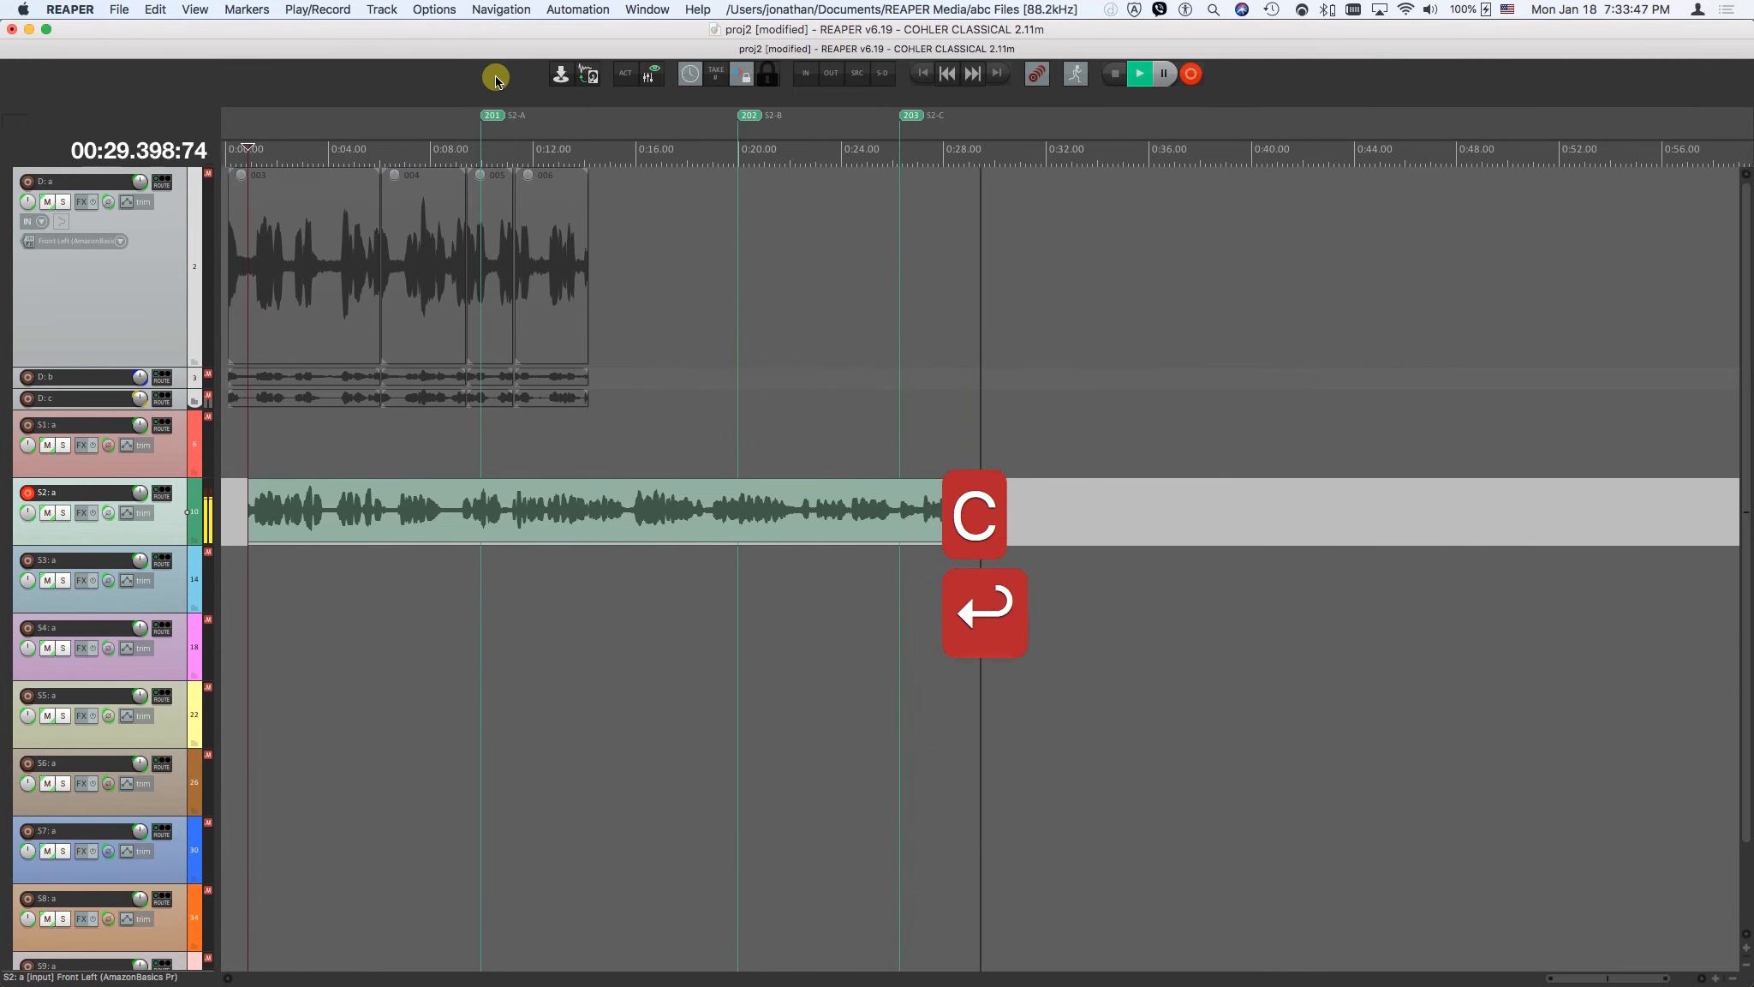
pyautogui.press('space')
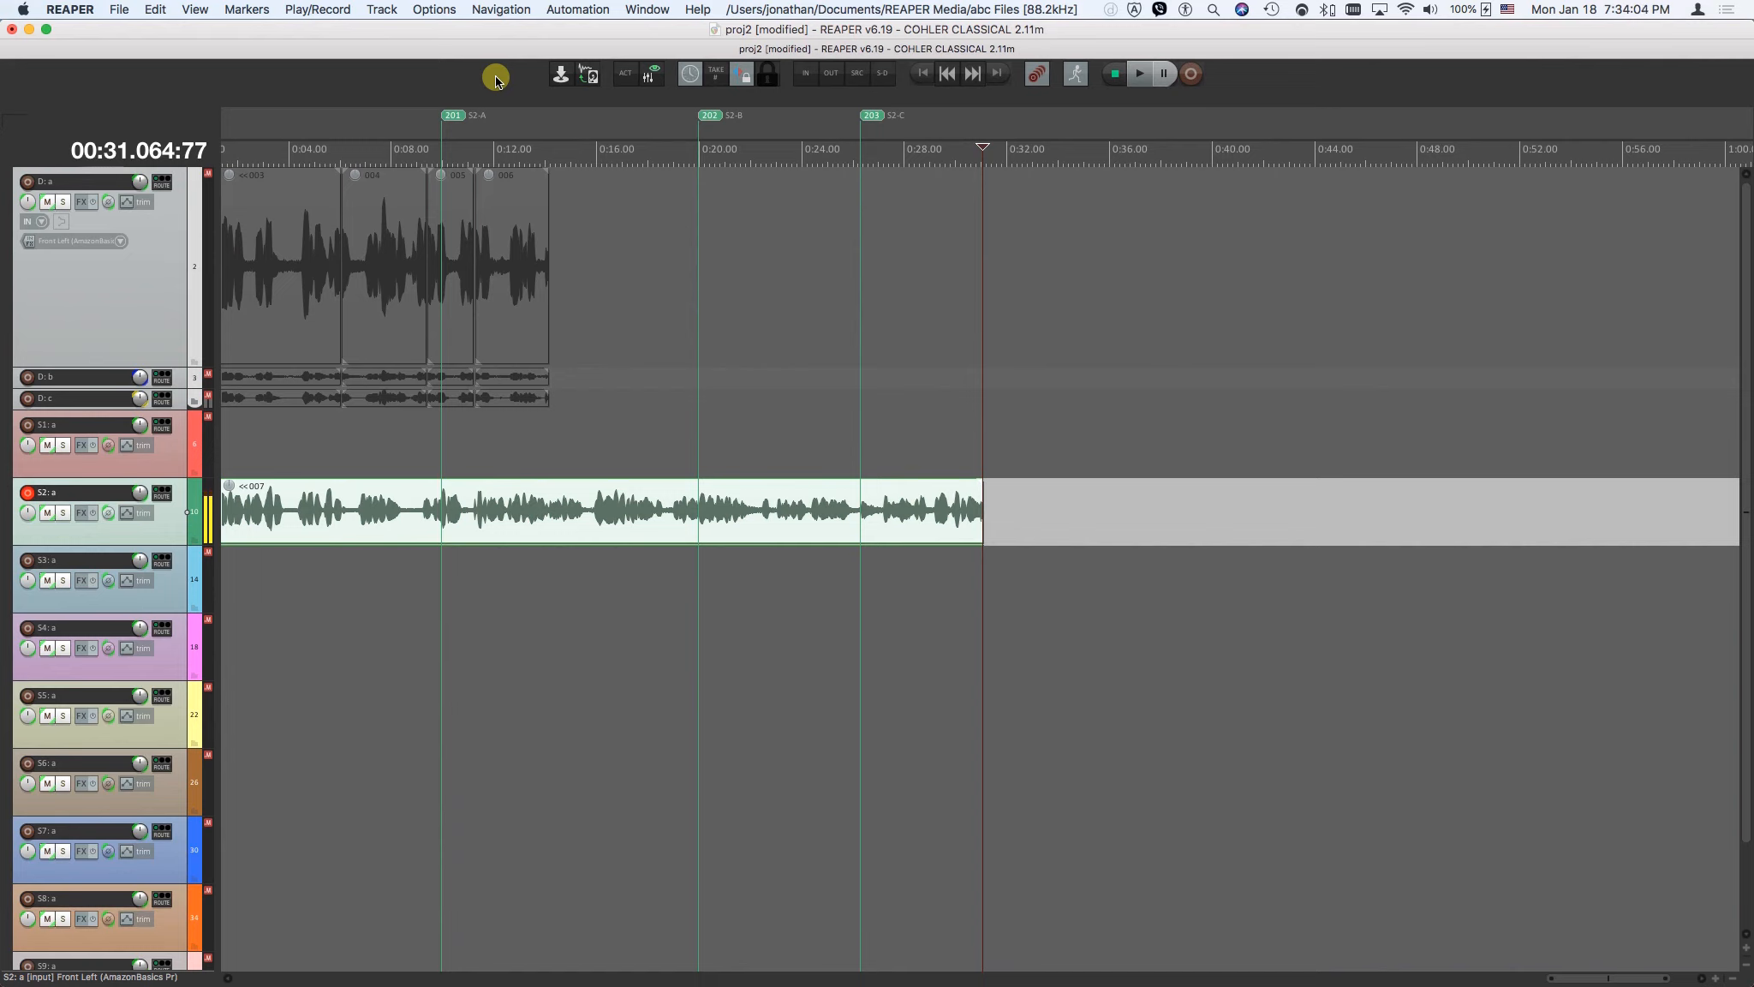
# Step: Move the edit cursor to S2's group markers 1, 2 and 3 in turn
pyautogui.press('1')
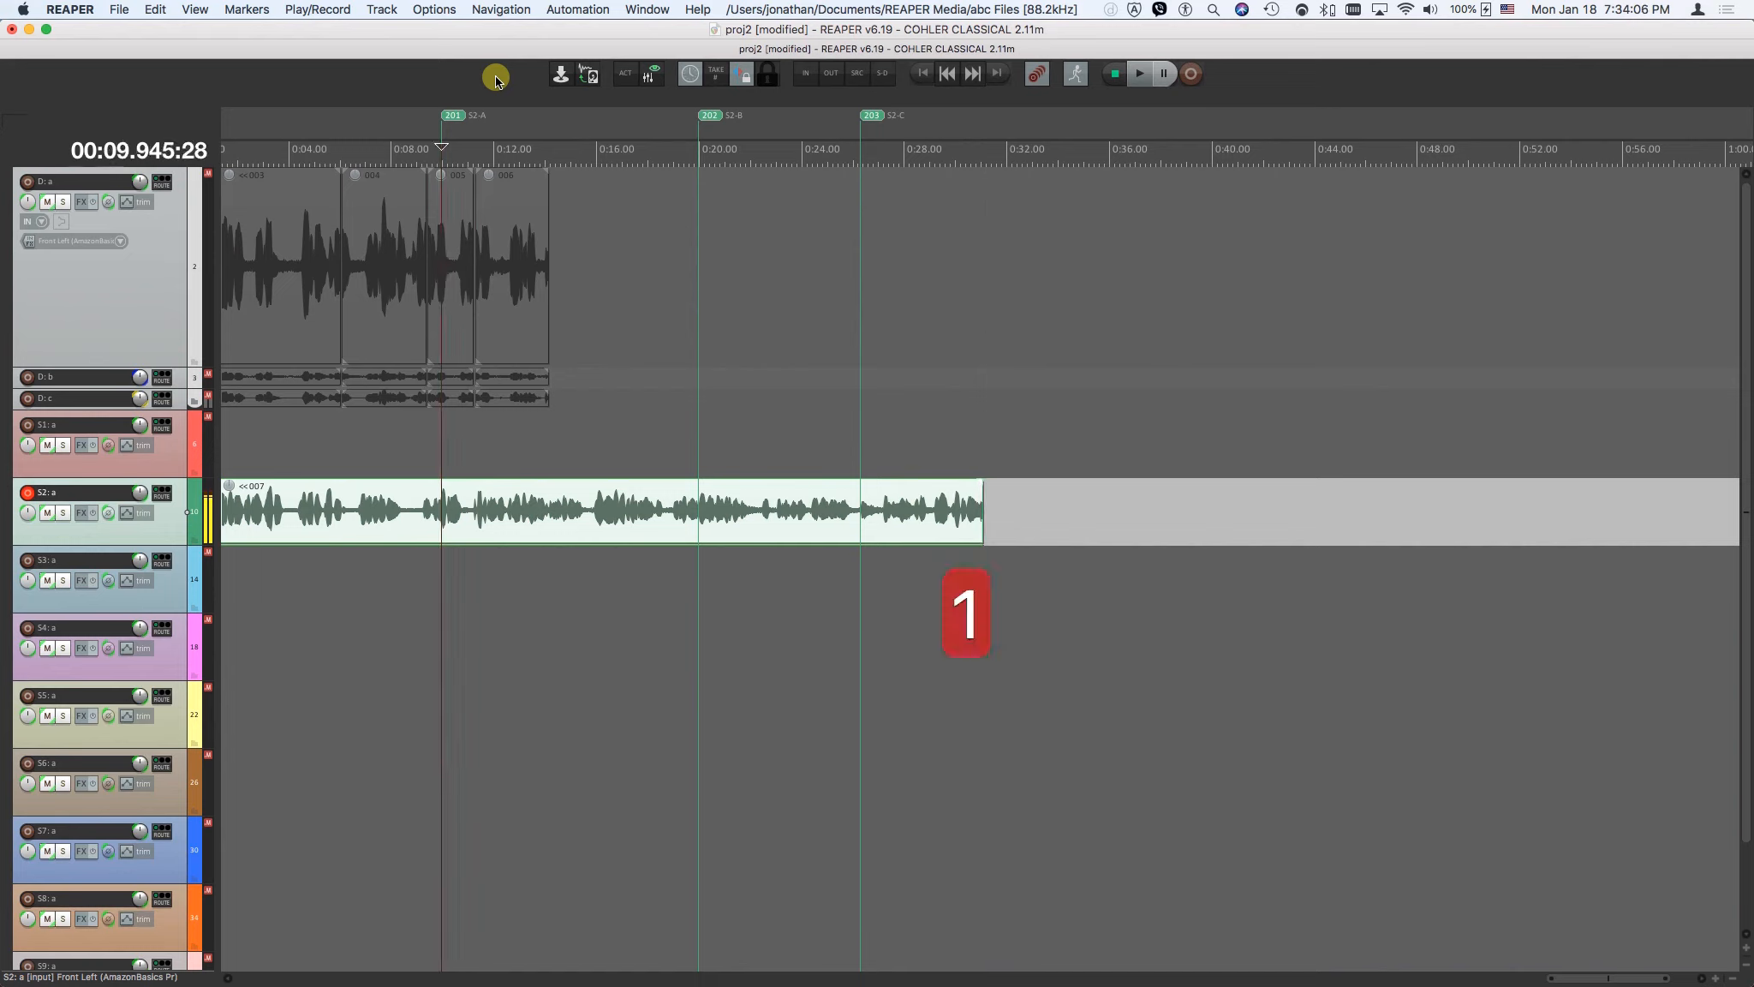
pyautogui.press('2')
pyautogui.press('3')
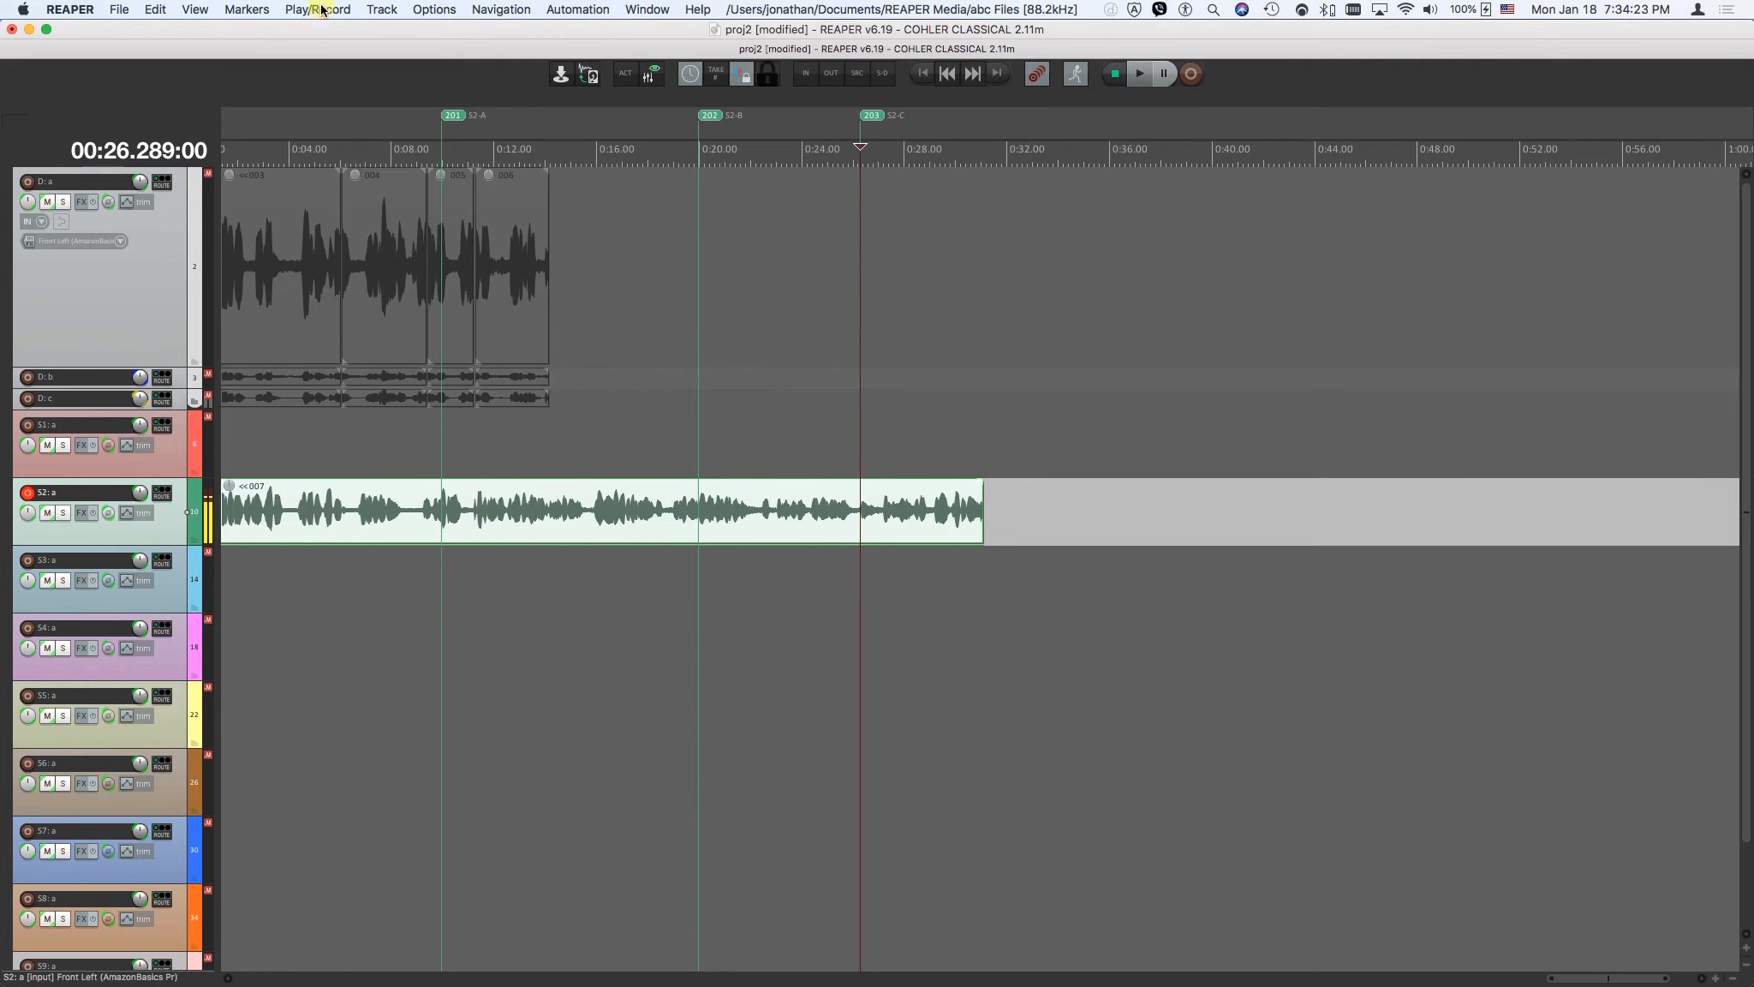
# Step: Move the edit cursor to S2's group marker B by entering its name in the Goto Marker dialog
pyautogui.click(494, 9)
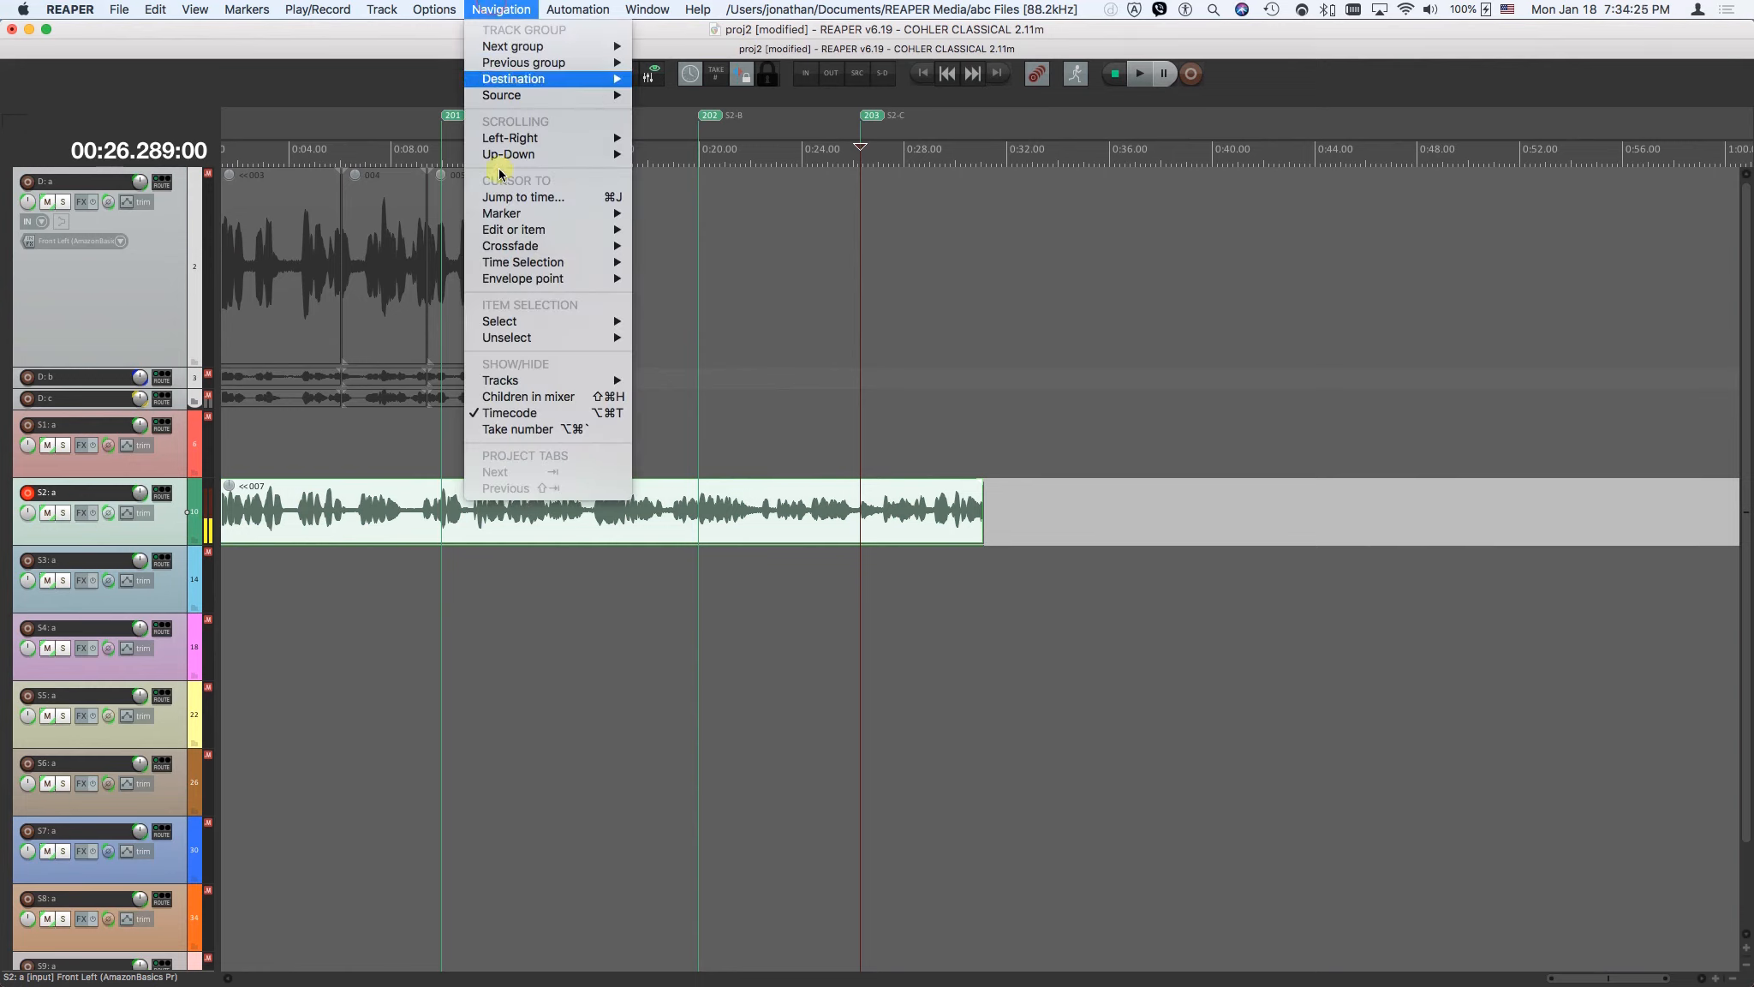
pyautogui.moveTo(503, 214)
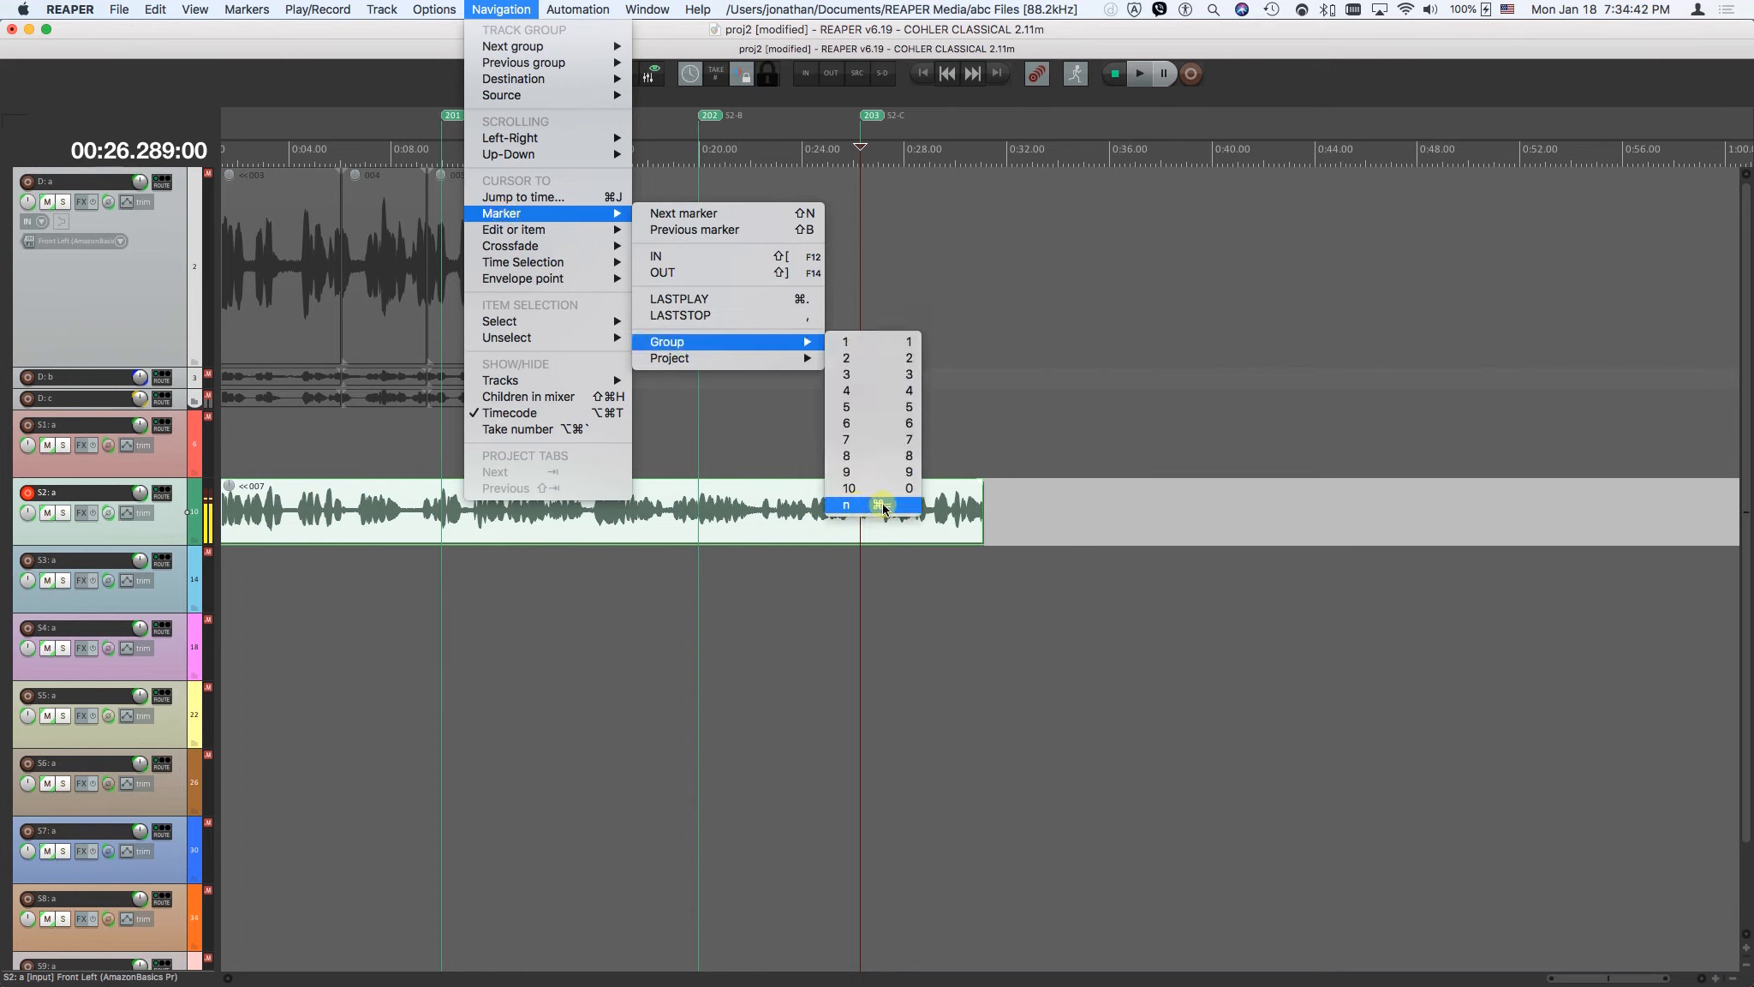
pyautogui.click(883, 506)
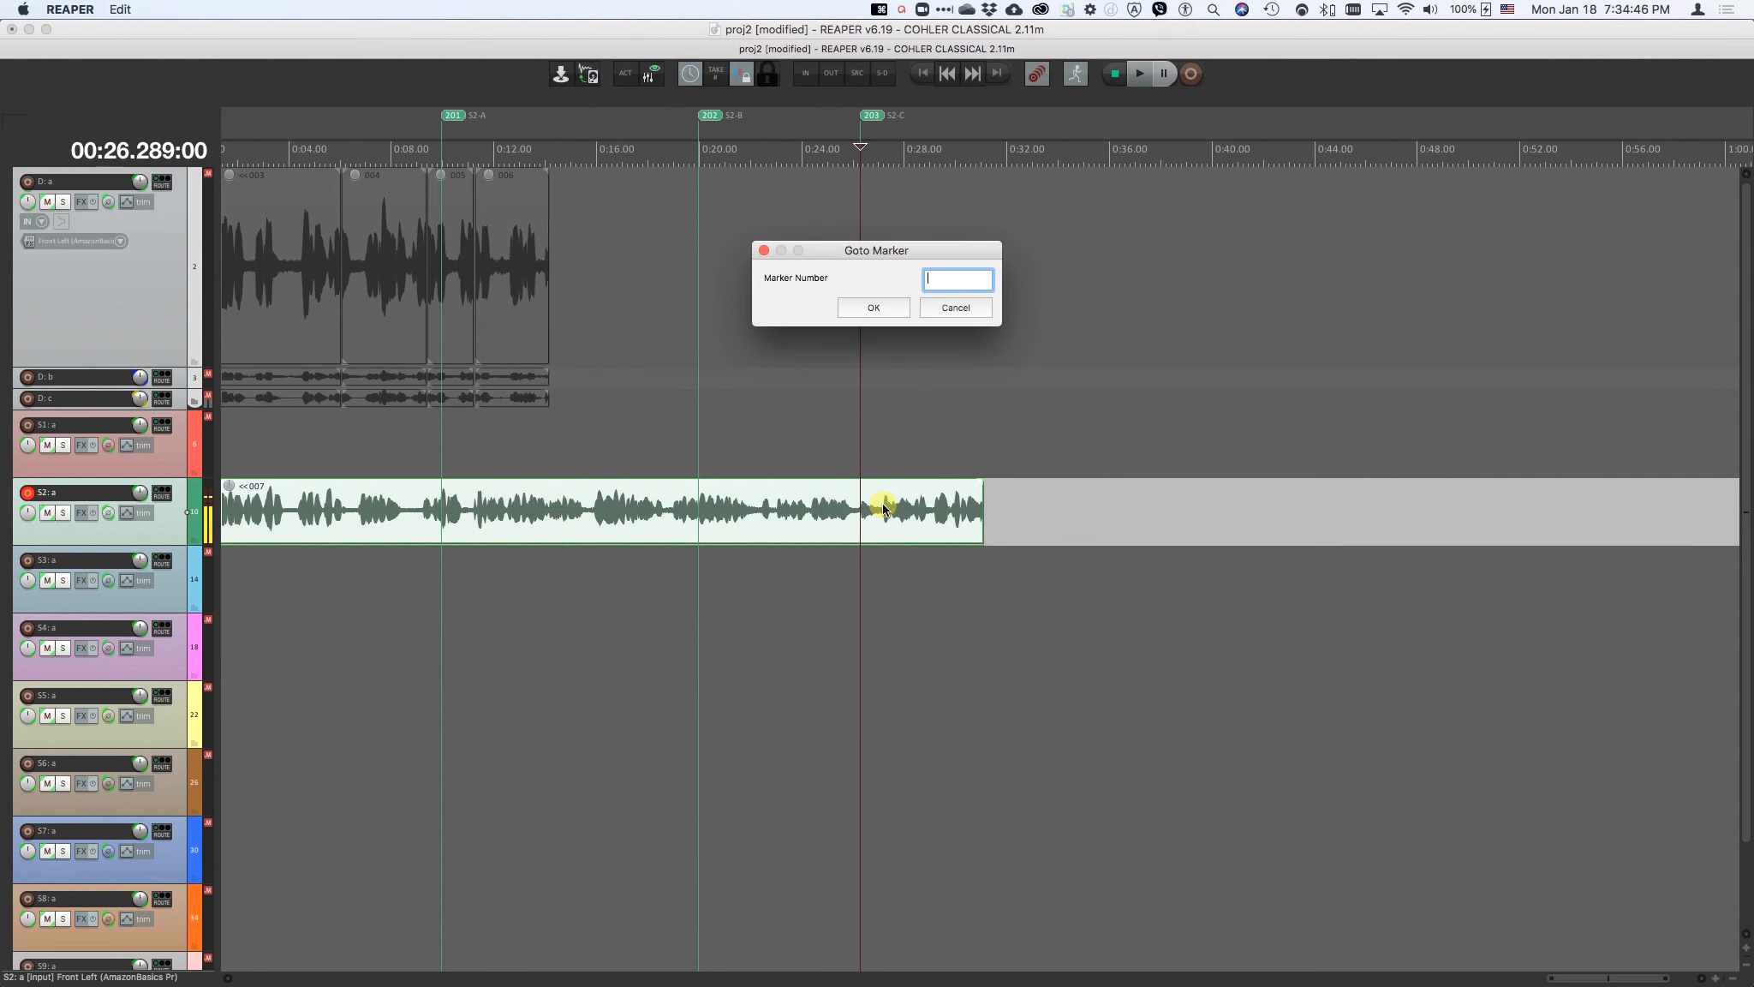
pyautogui.write('B')
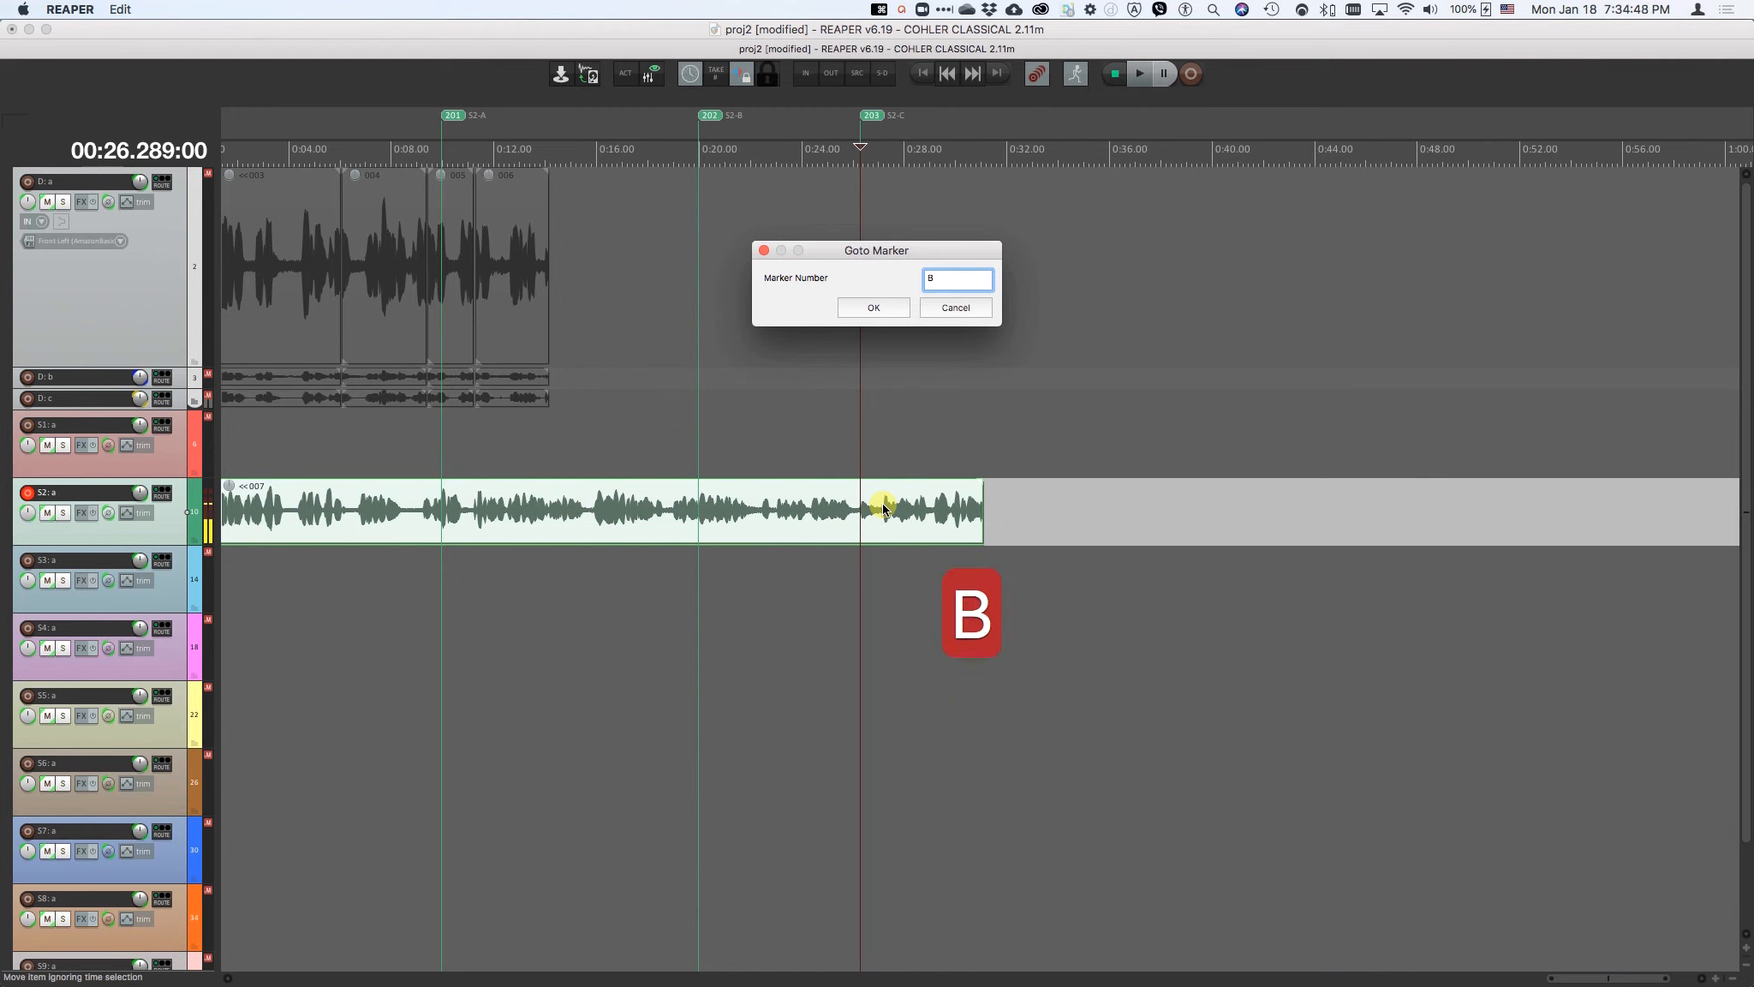
pyautogui.press('Return')
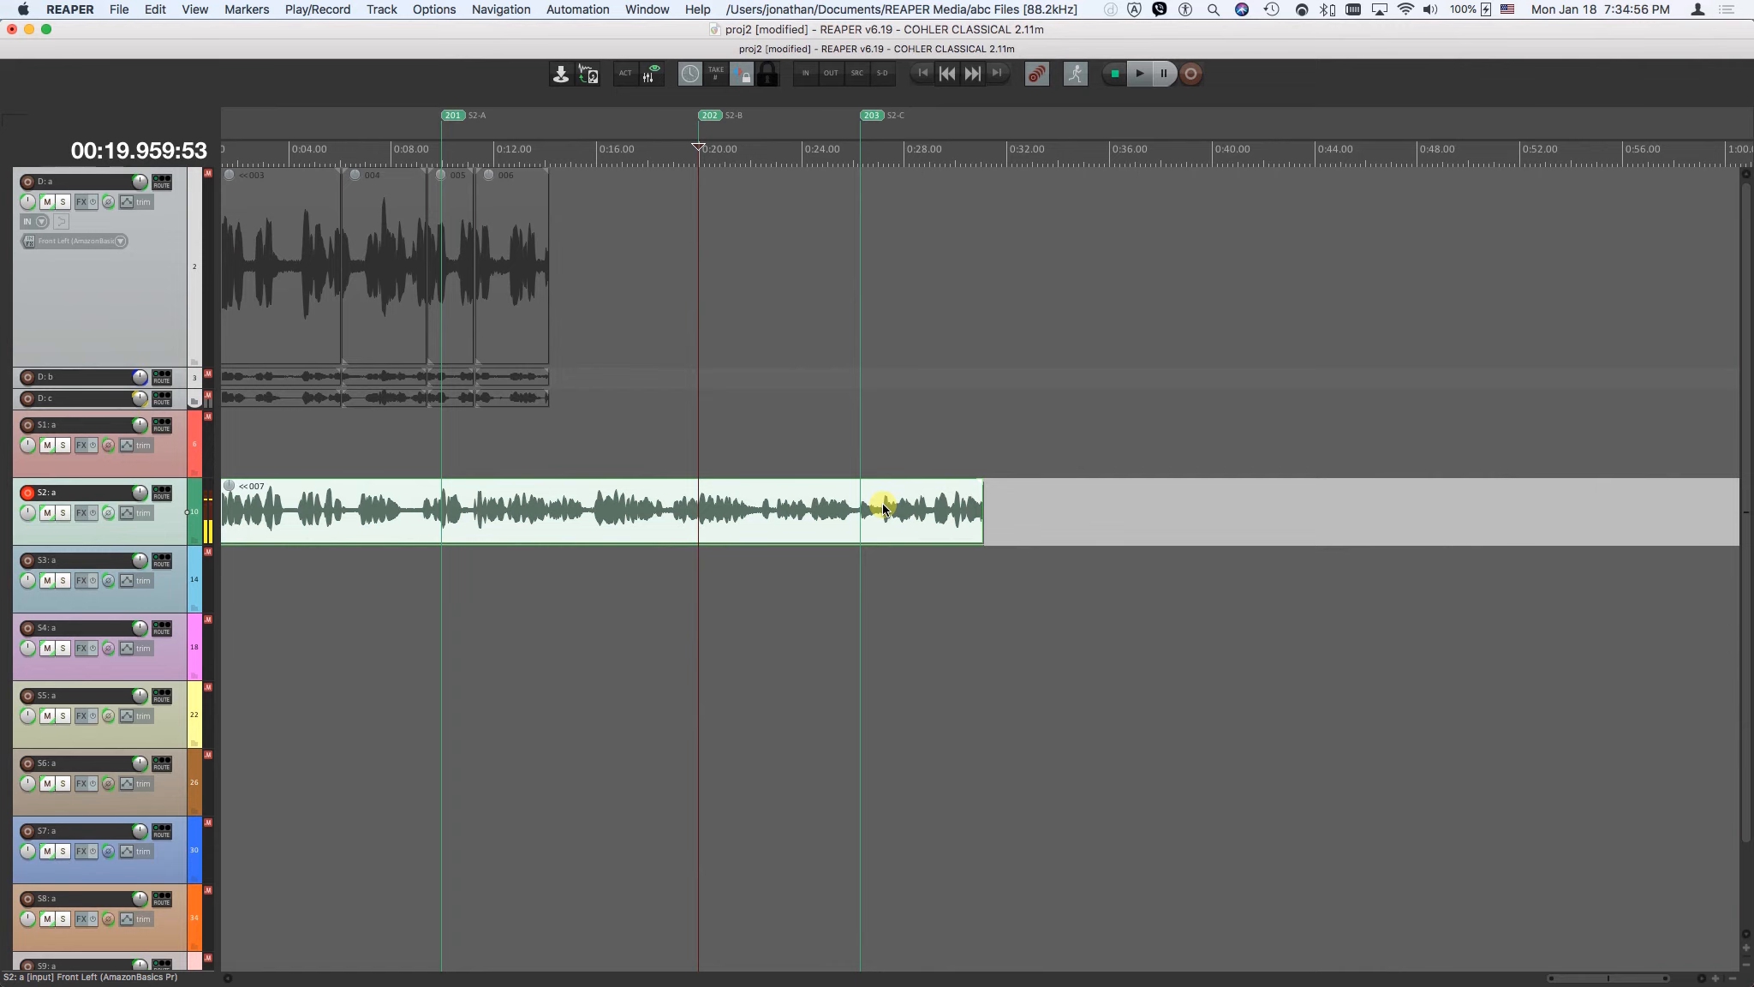
pyautogui.press('a')
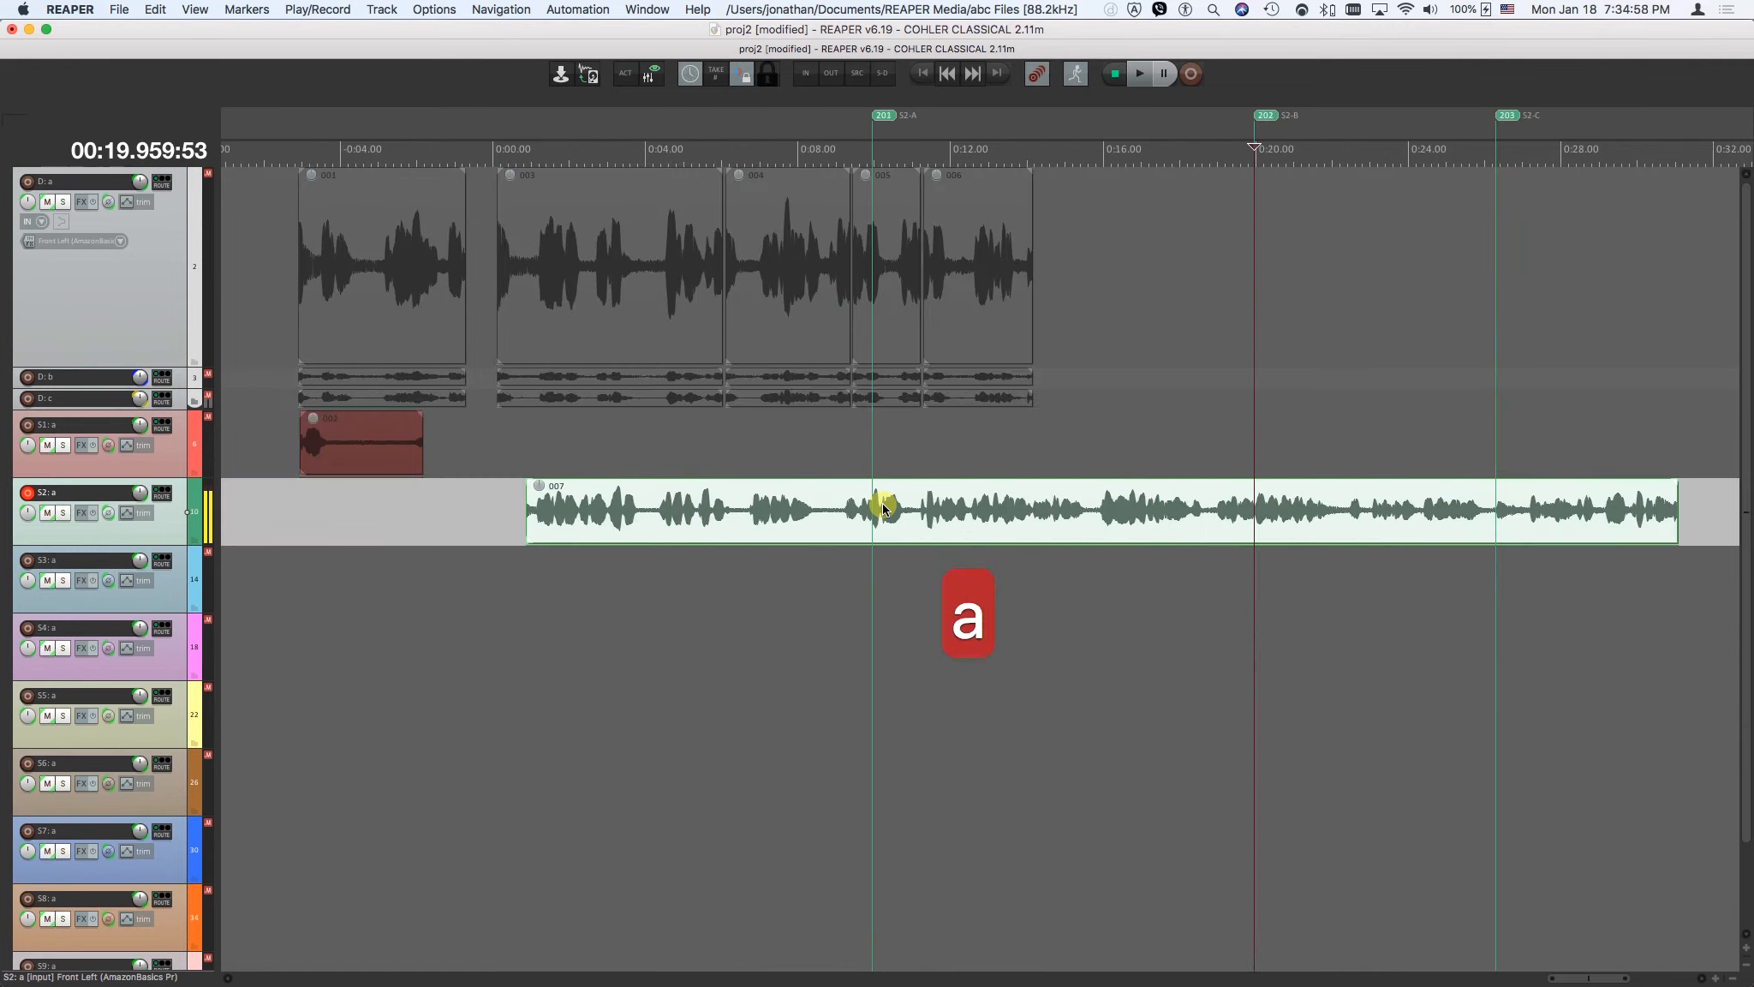